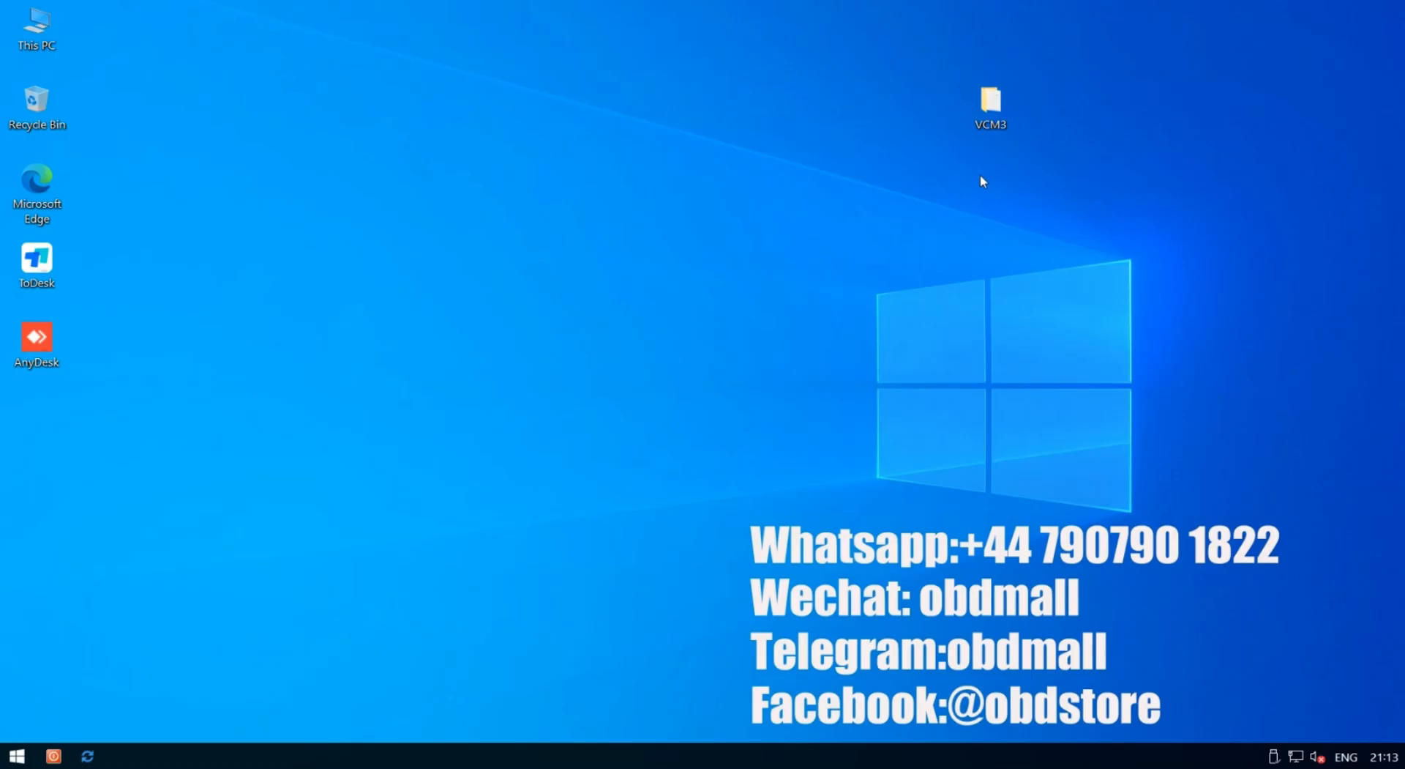
# Open the VCM3 folder, read the readme installation guide in Notepad, then close it
pyautogui.doubleClick(994, 126)
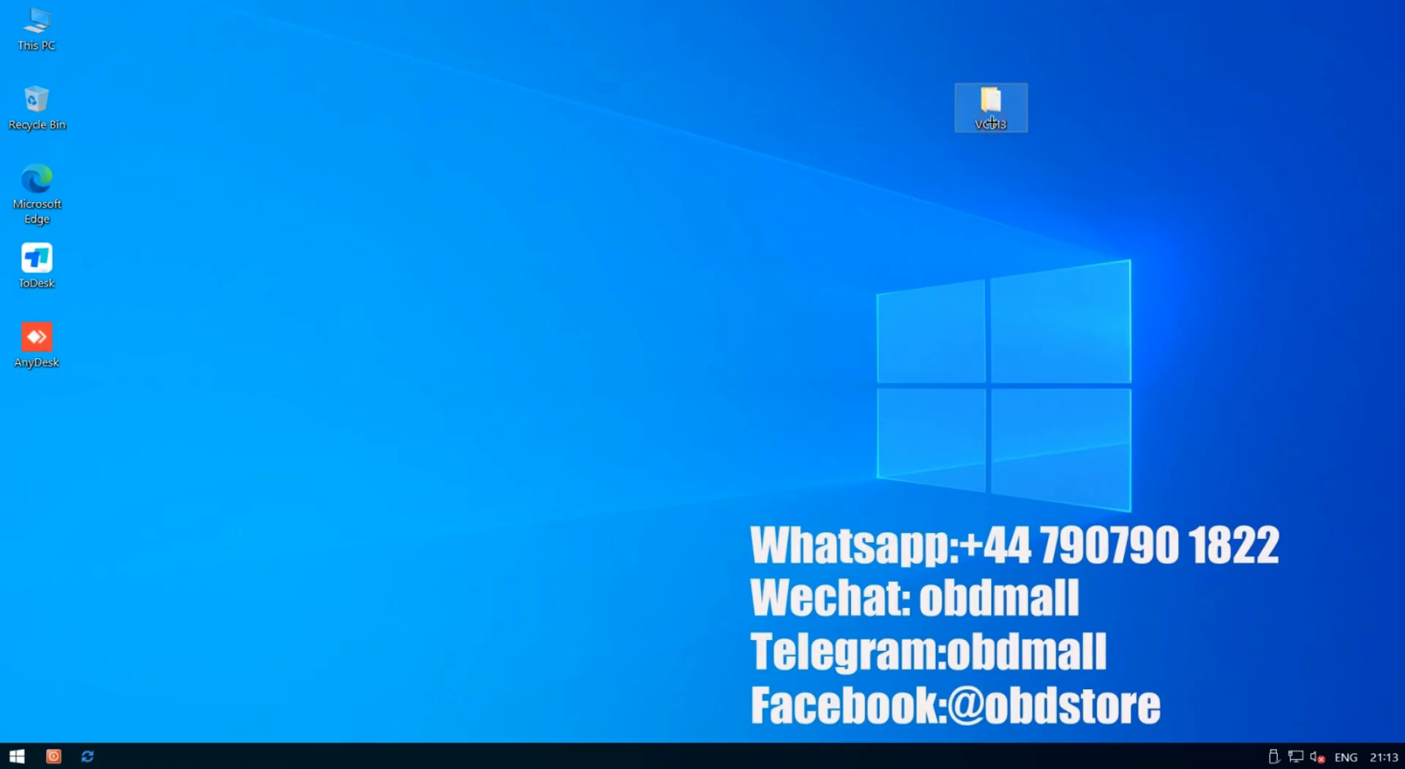
pyautogui.doubleClick(524, 200)
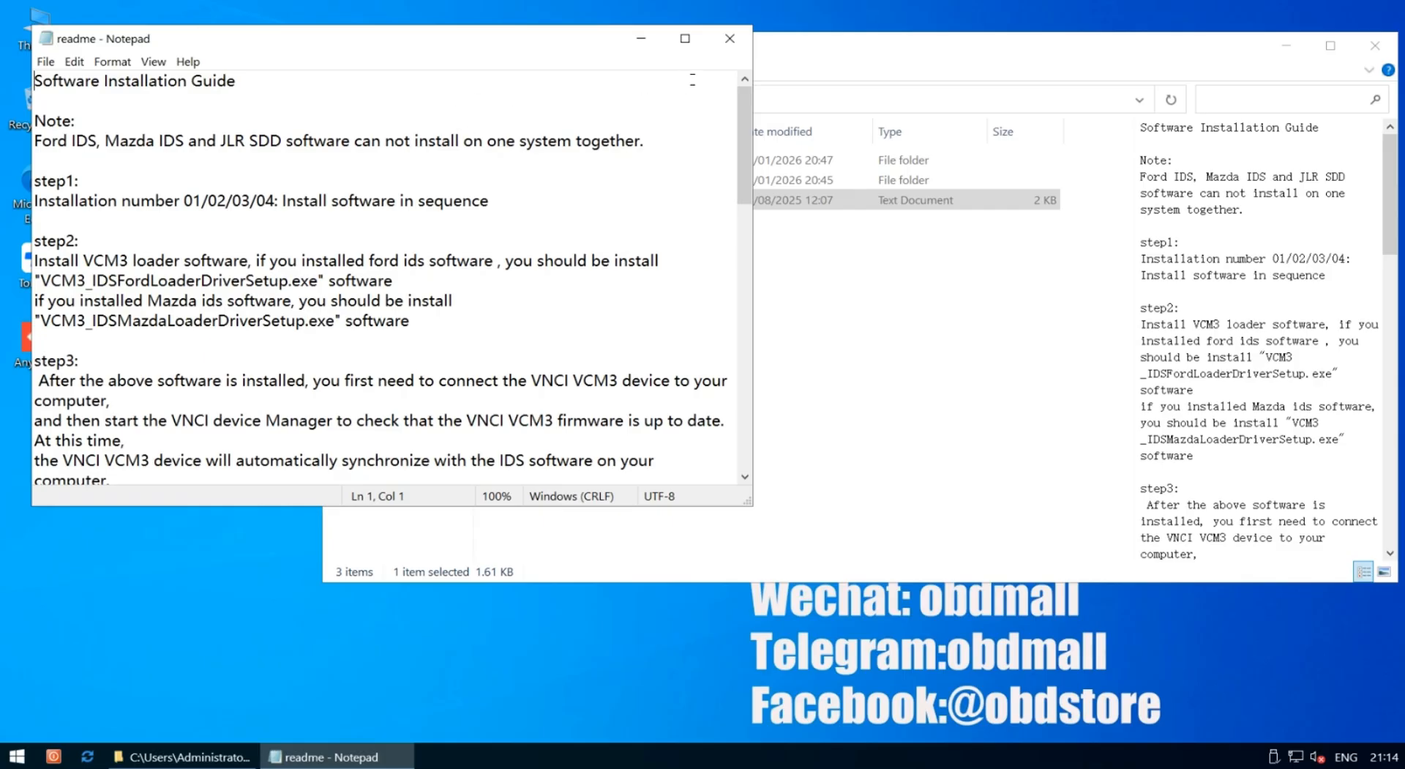
pyautogui.click(730, 38)
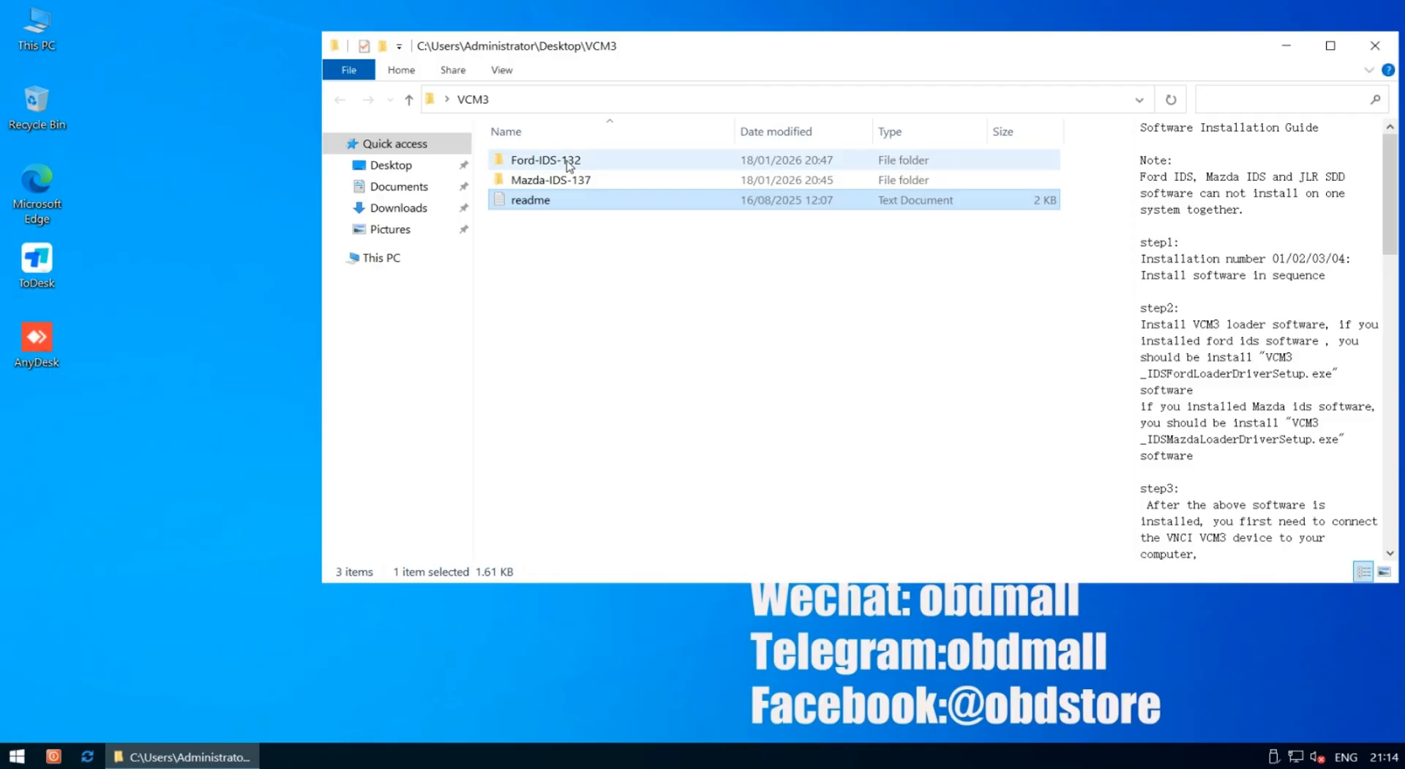
# Open Ford-IDS-132 and preview the backup-ExtendProgramming and backup-Ford-IDS132 archive contents
pyautogui.moveTo(570, 168)
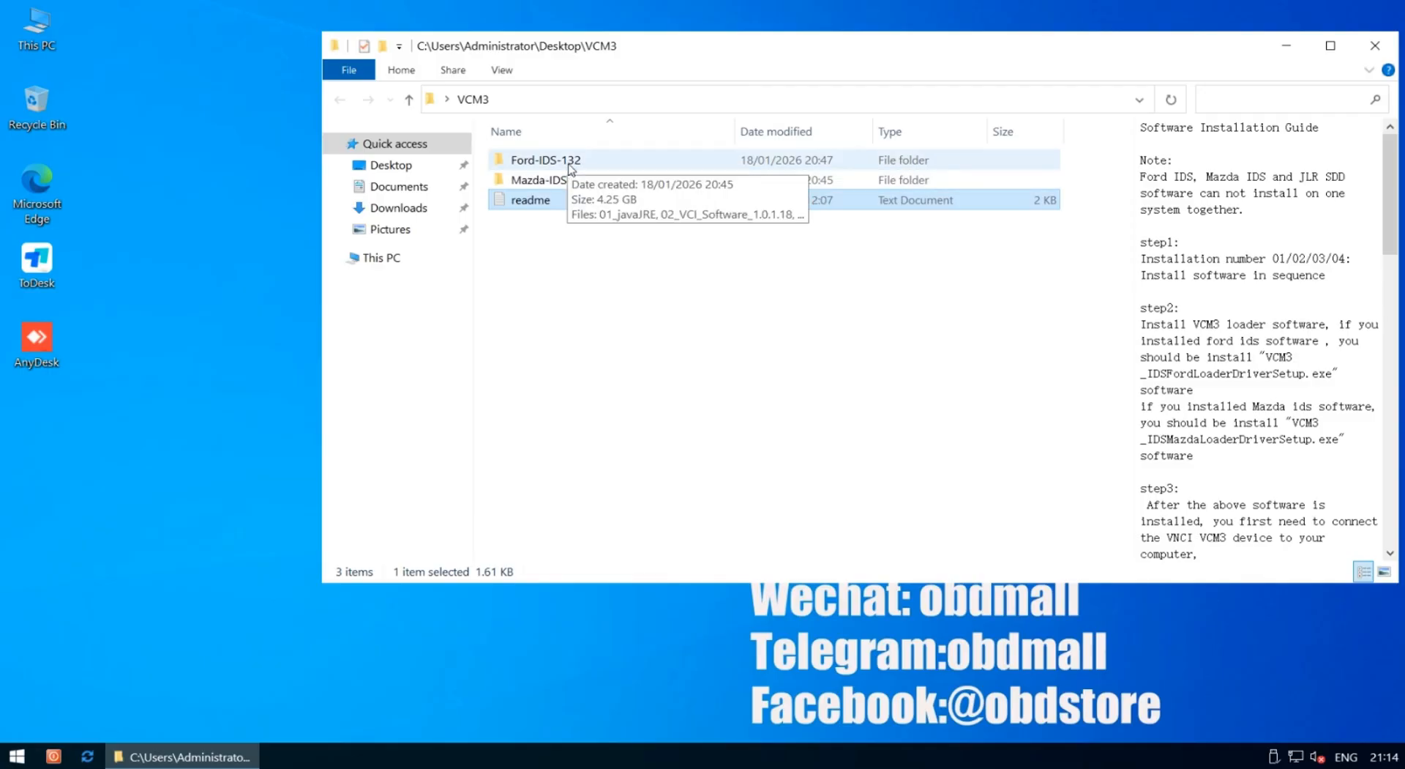
pyautogui.doubleClick(571, 168)
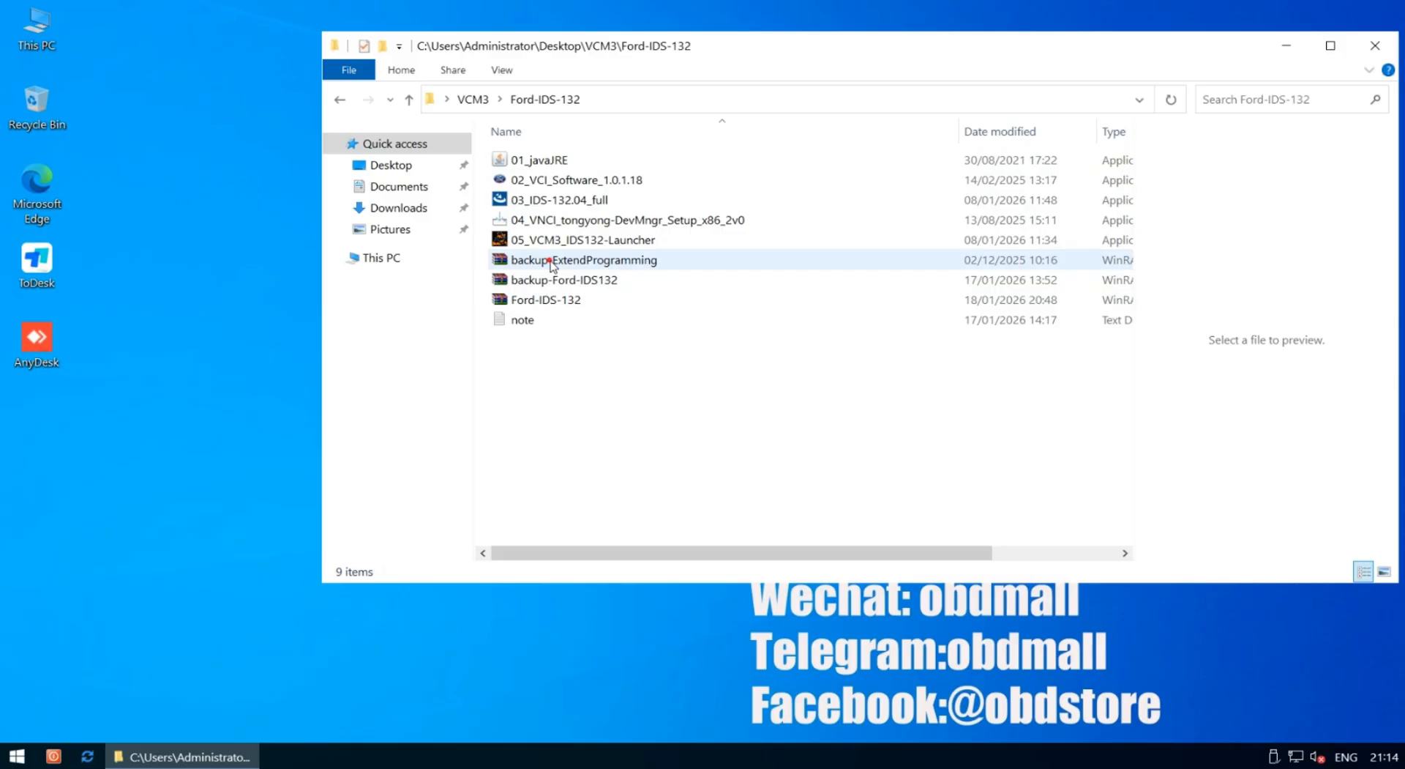
pyautogui.click(550, 263)
pyautogui.click(552, 283)
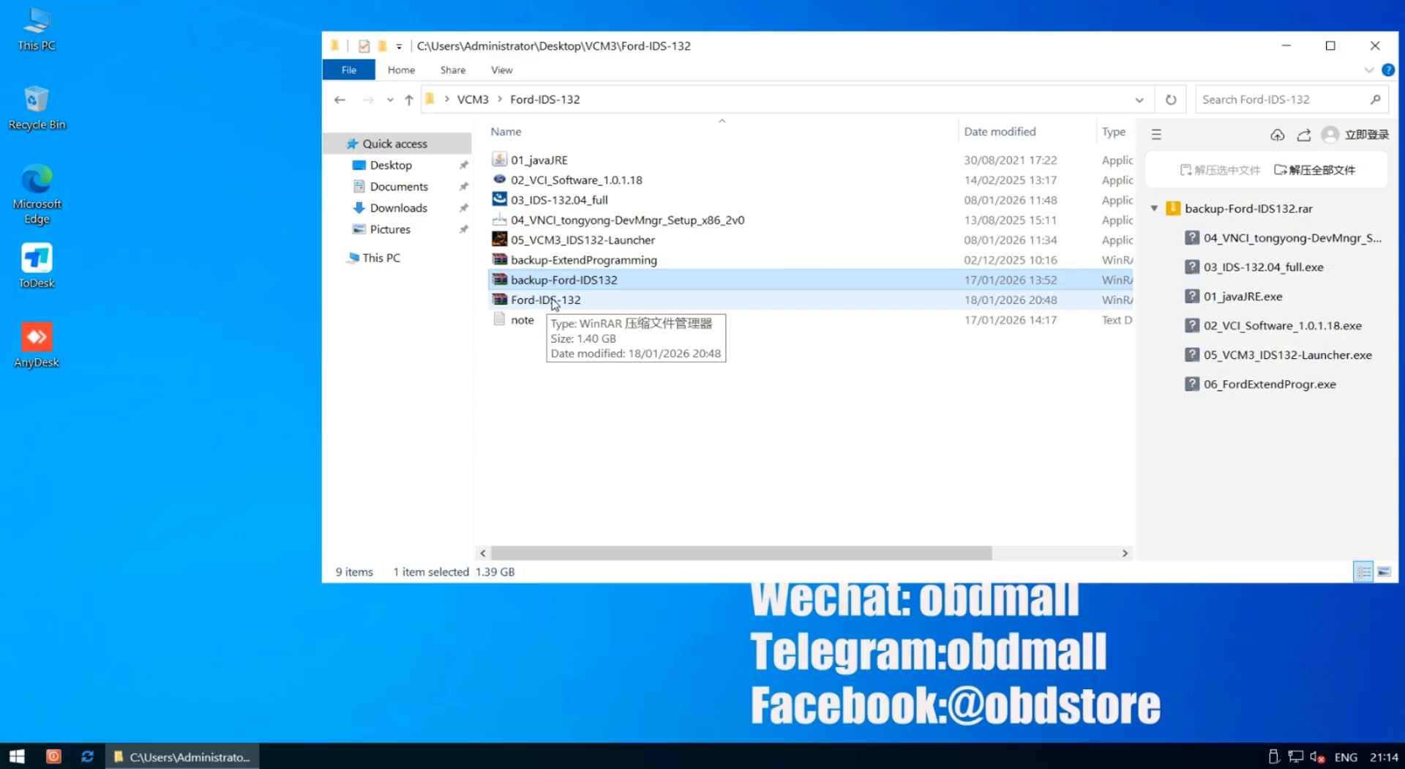
pyautogui.click(584, 263)
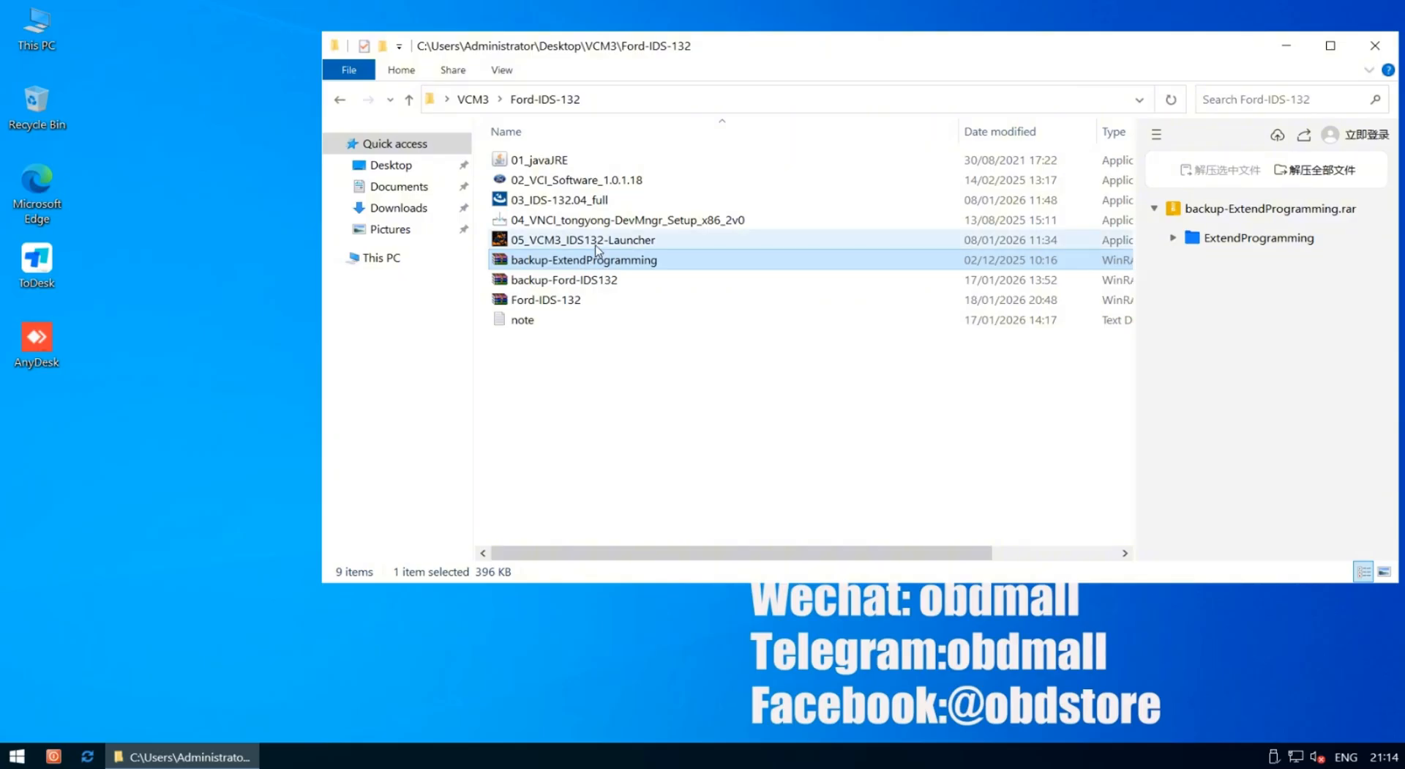
pyautogui.click(598, 241)
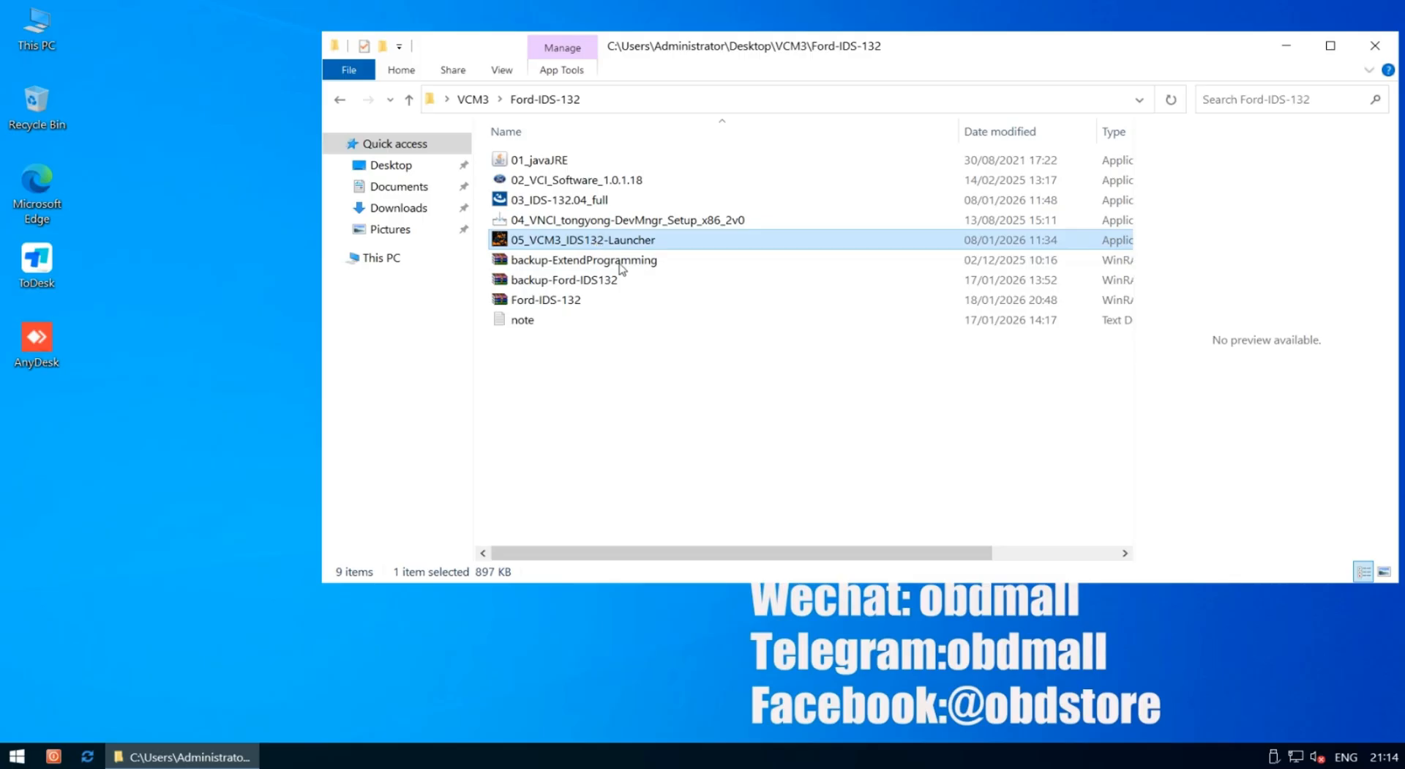
pyautogui.click(594, 265)
pyautogui.click(594, 281)
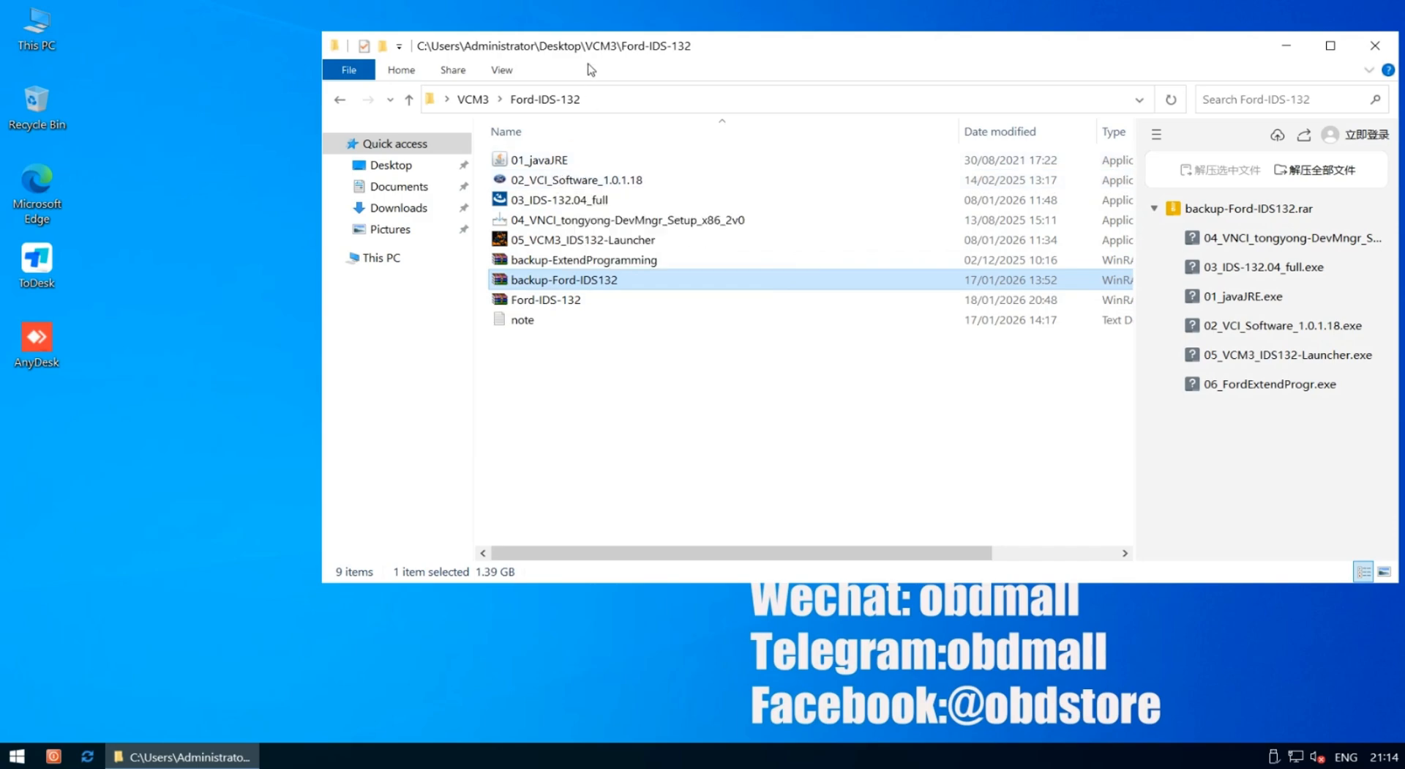
pyautogui.moveTo(578, 47); pyautogui.dragTo(637, 39)
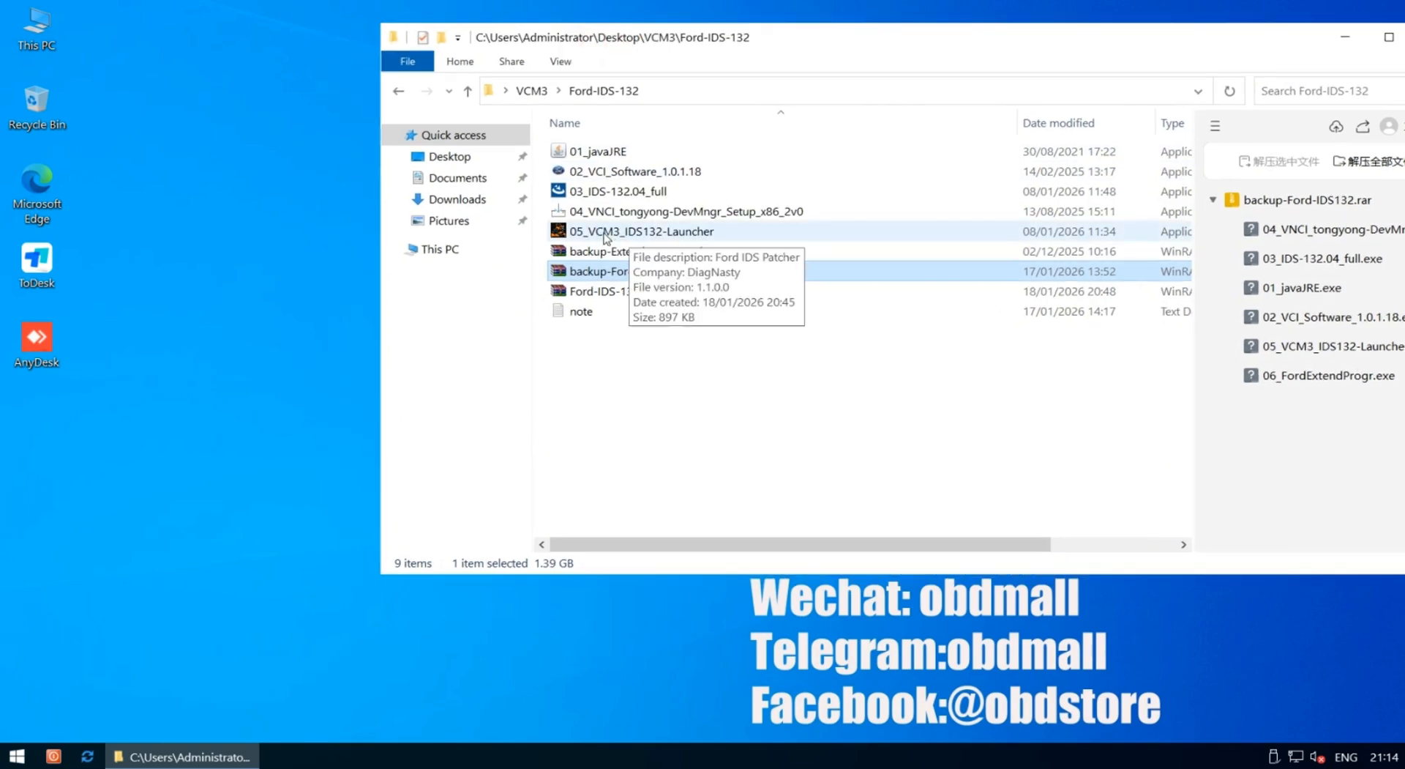
# Run the 01_javaJRE installer and start installing Java
pyautogui.doubleClick(595, 154)
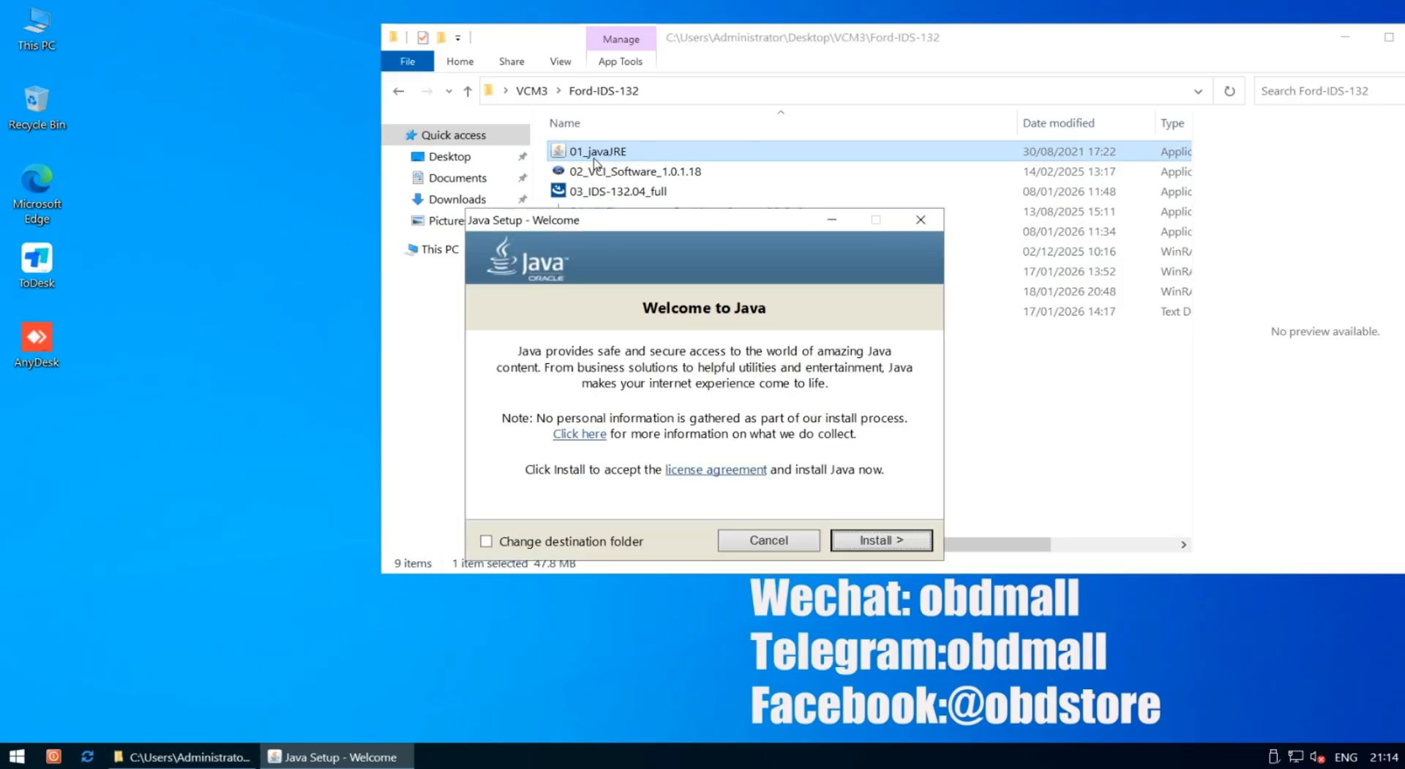
pyautogui.click(879, 540)
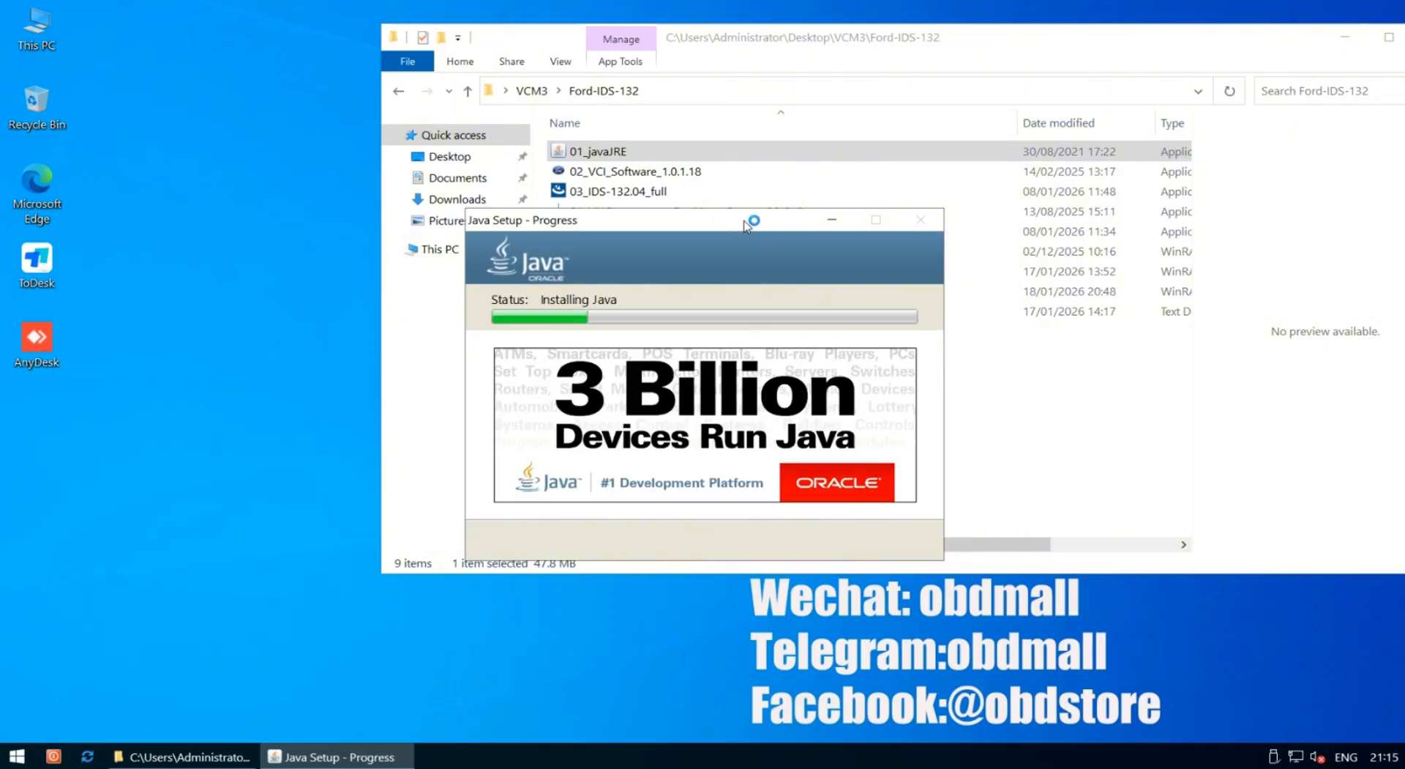
pyautogui.moveTo(746, 226); pyautogui.dragTo(361, 70)
# Move the folder window left and make it narrower and shorter
pyautogui.click(685, 35)
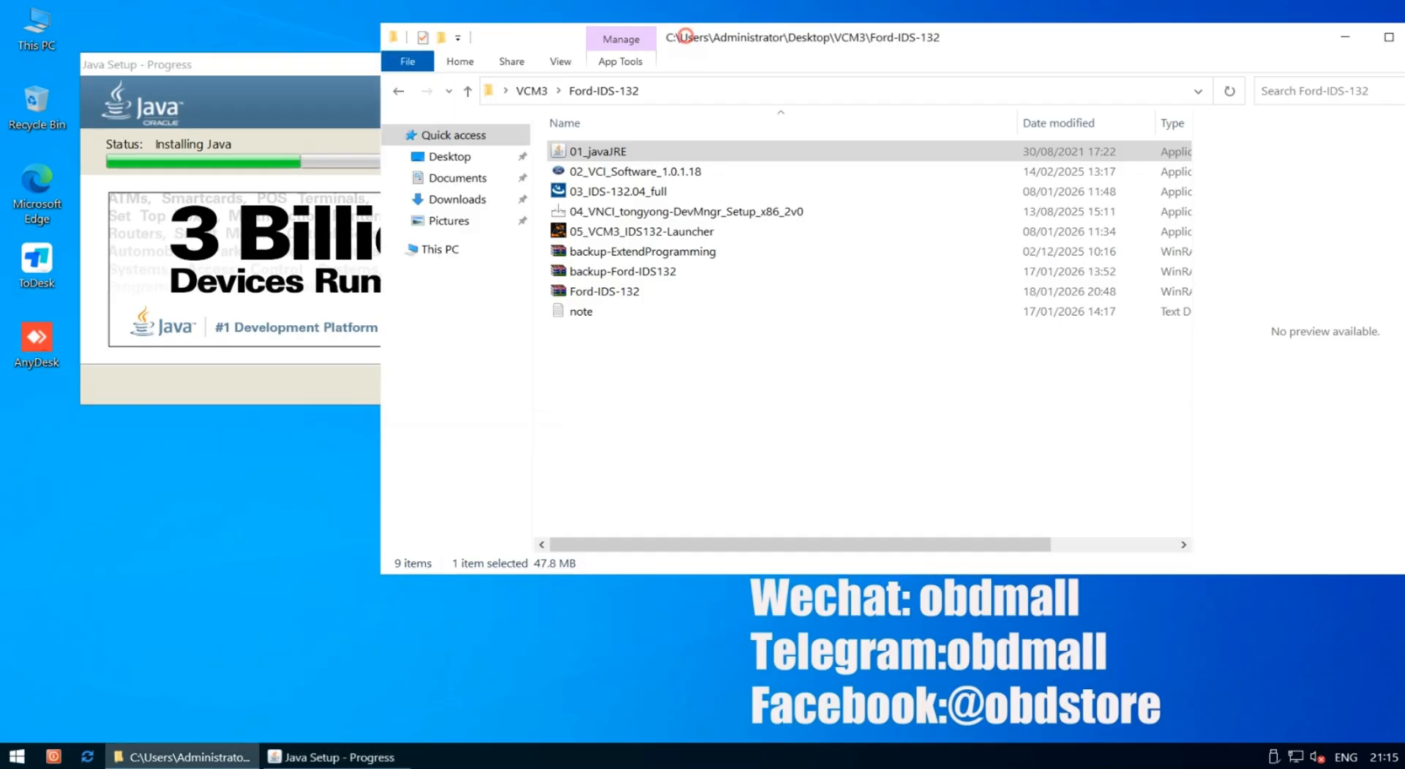
pyautogui.moveTo(685, 35); pyautogui.dragTo(797, 30)
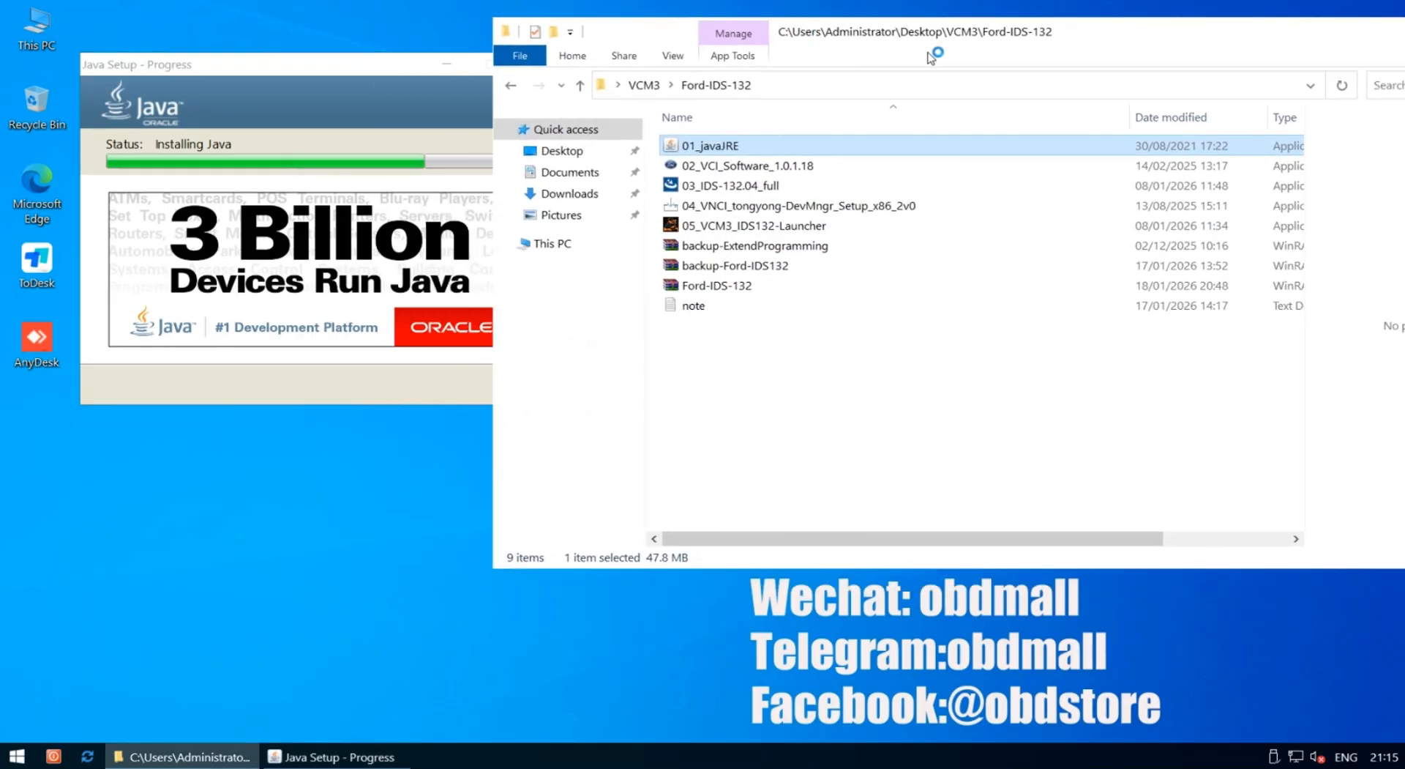
pyautogui.moveTo(957, 31); pyautogui.dragTo(649, 36)
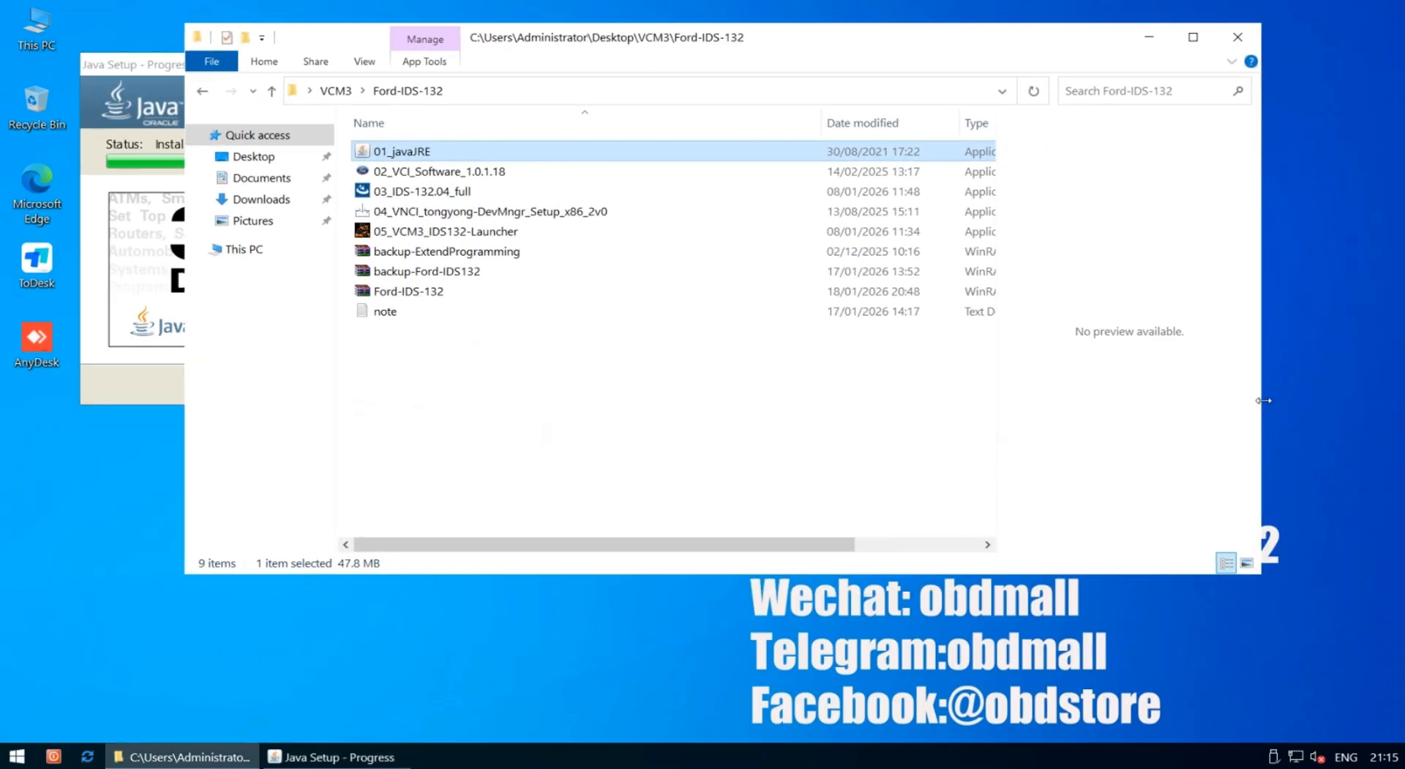
pyautogui.moveTo(1264, 401); pyautogui.dragTo(958, 388)
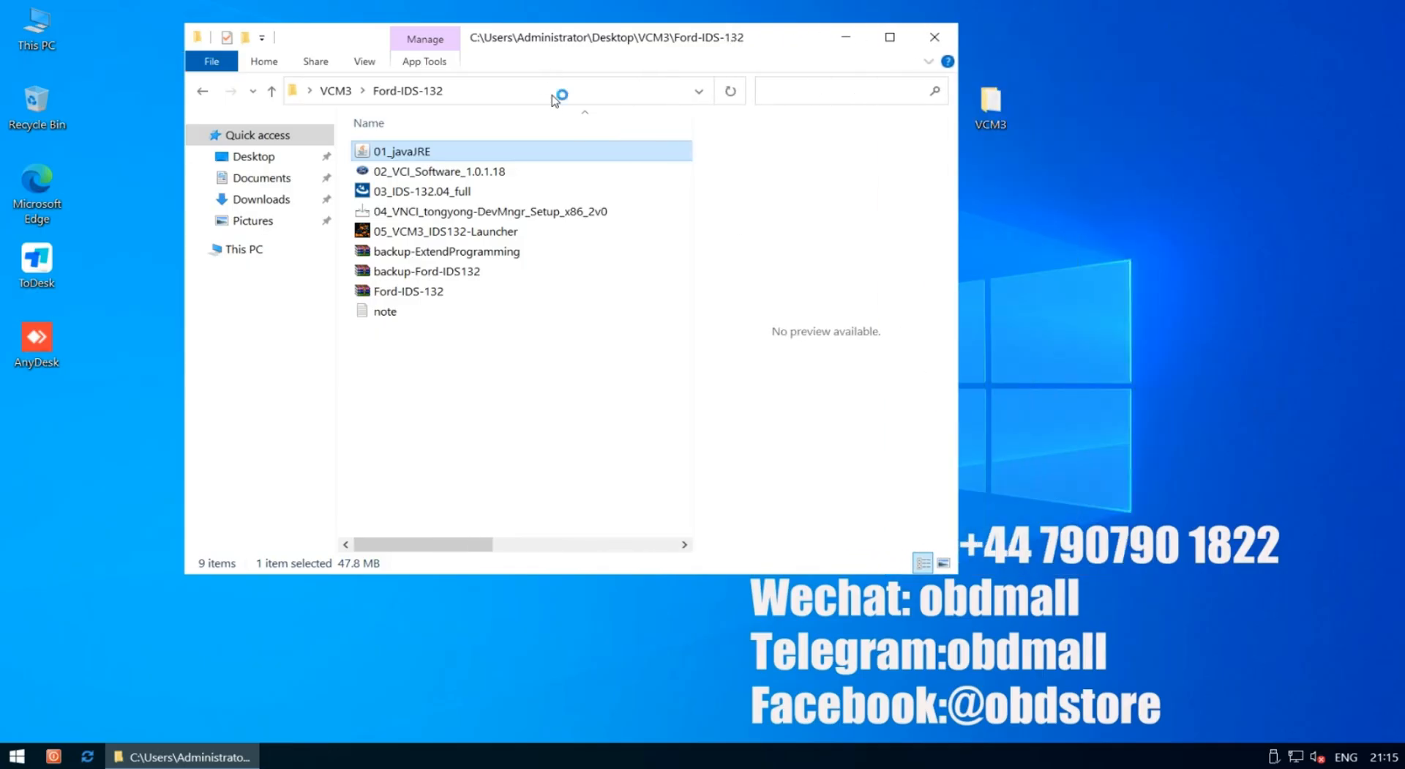
pyautogui.moveTo(611, 573); pyautogui.dragTo(606, 406)
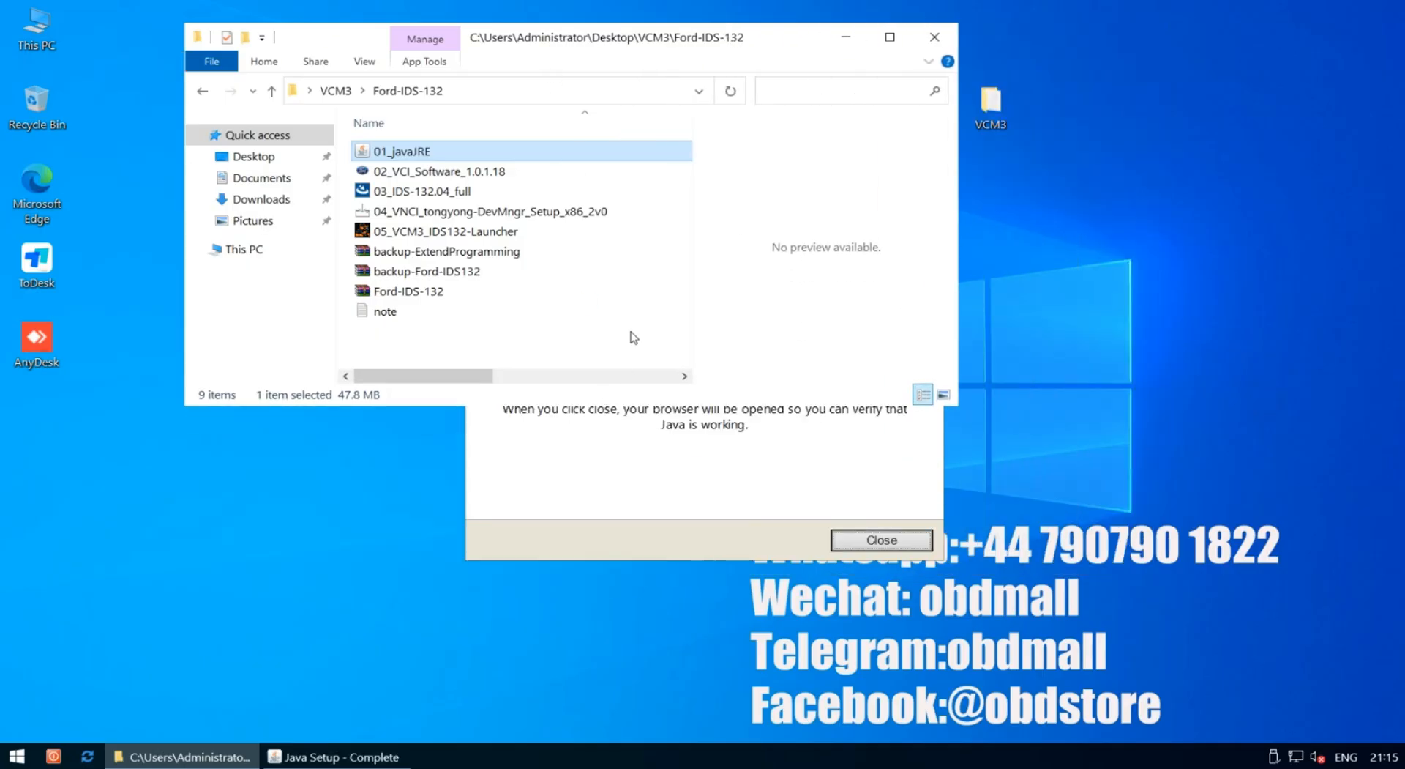
# Dismiss the Java setup completion dialog and the Java verification web page
pyautogui.click(698, 501)
pyautogui.moveTo(713, 228); pyautogui.dragTo(879, 157)
pyautogui.click(1036, 472)
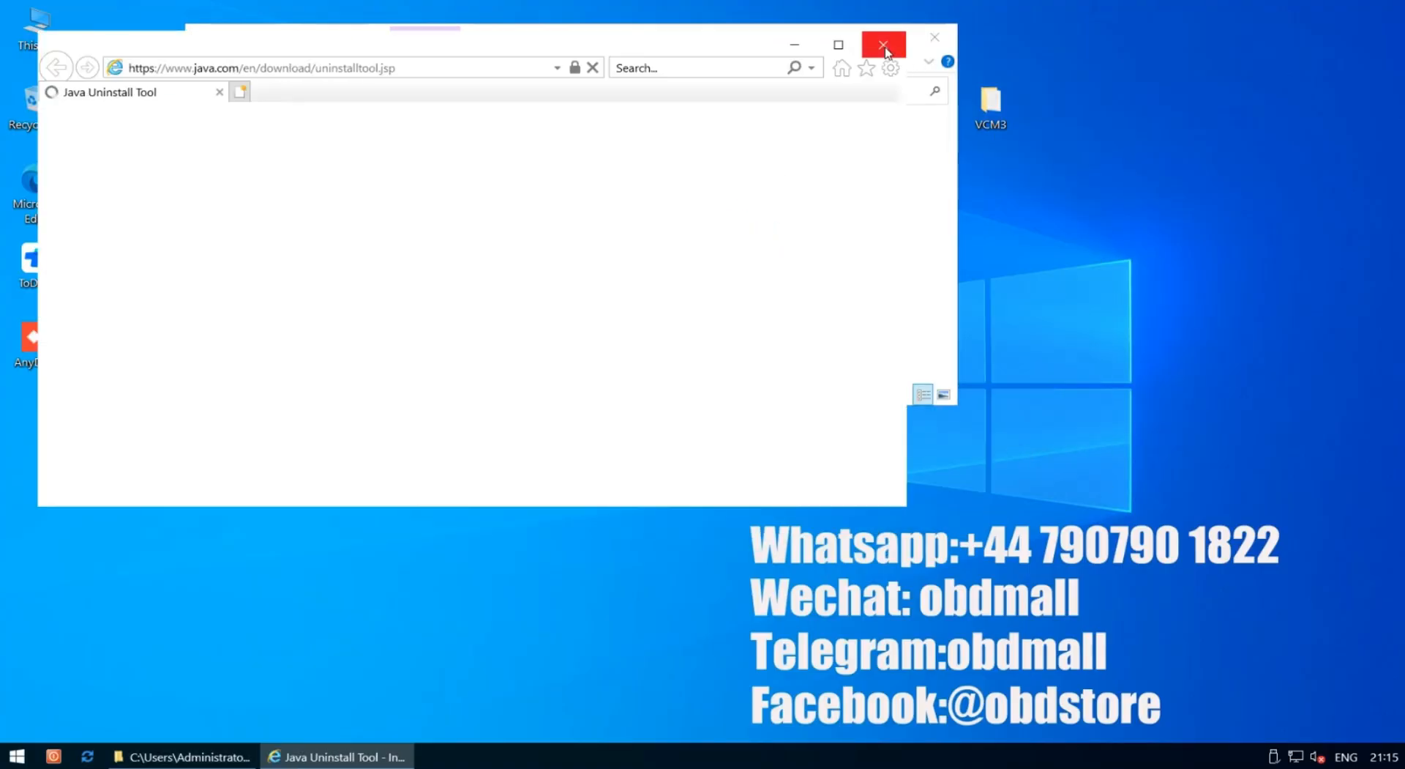
pyautogui.click(885, 49)
pyautogui.moveTo(618, 37); pyautogui.dragTo(591, 48)
# Install VCI Software 1.0.1.18 from 02_VCI_Software_1.0.1.18 through to Finish
pyautogui.doubleClick(413, 176)
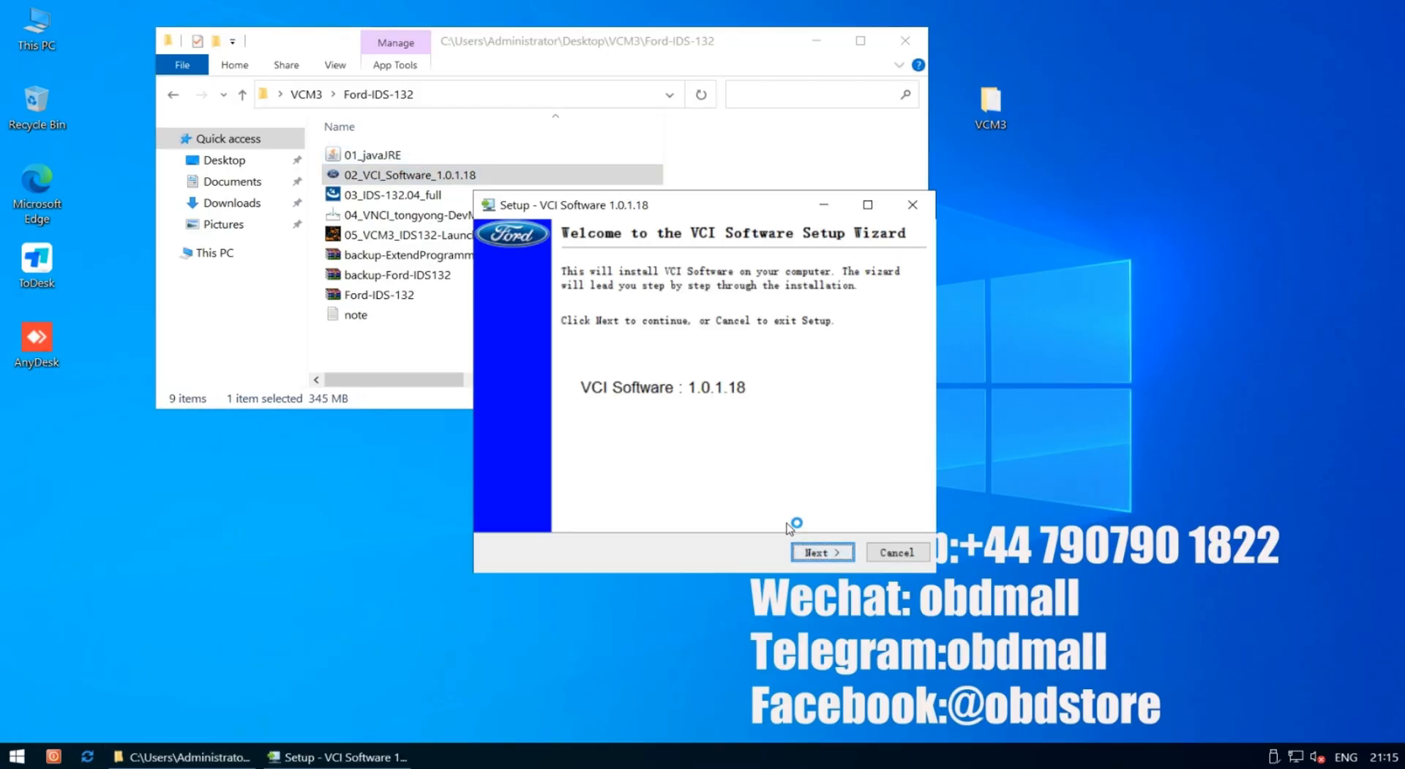
pyautogui.click(817, 552)
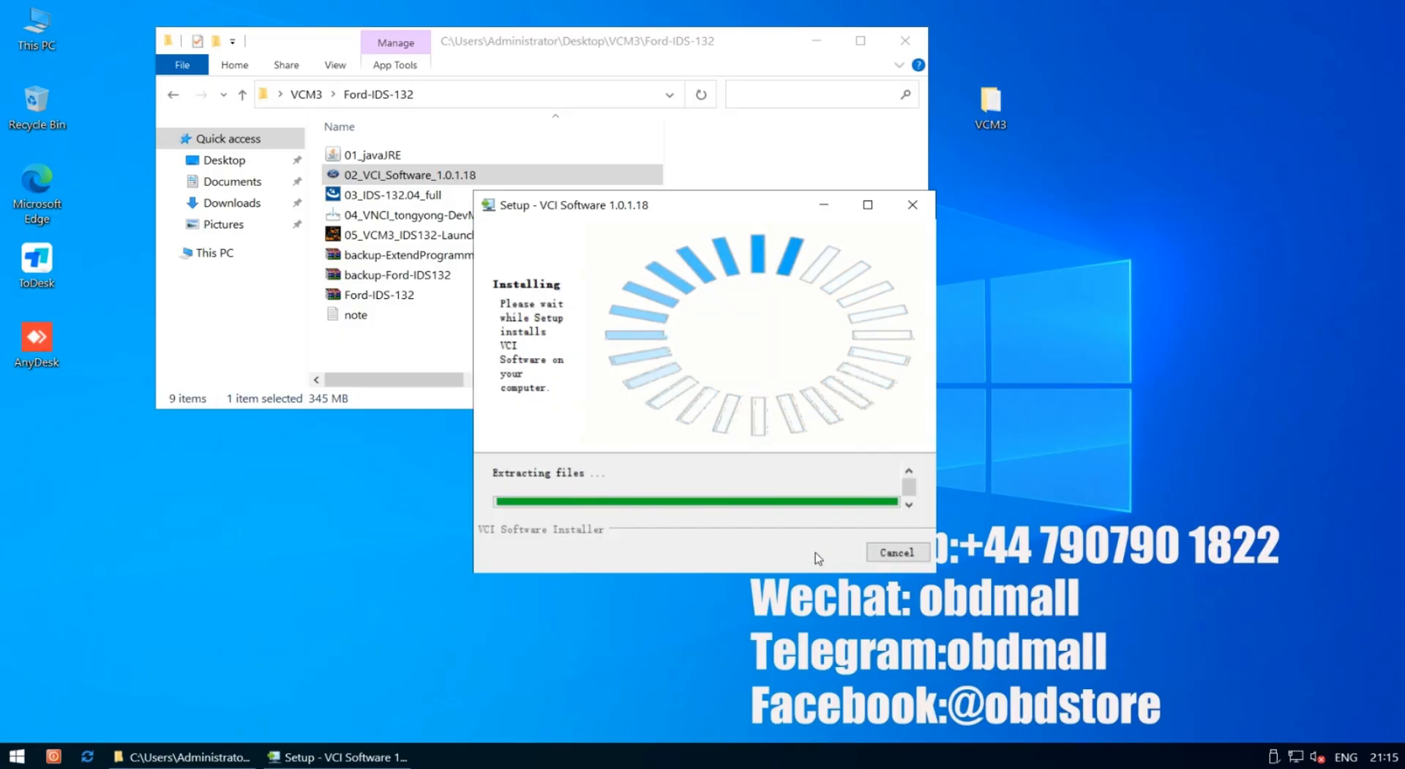
pyautogui.moveTo(787, 216); pyautogui.dragTo(751, 140)
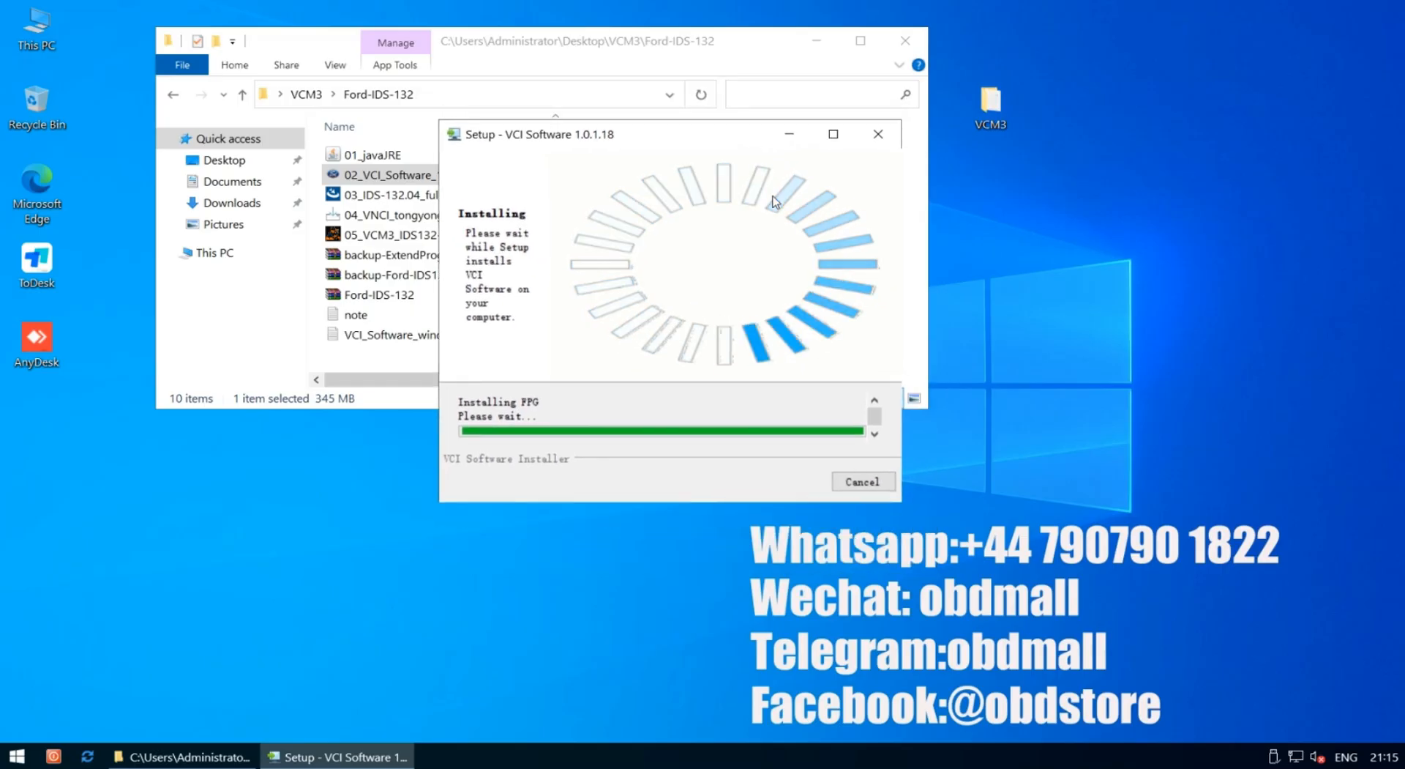
pyautogui.moveTo(834, 132); pyautogui.dragTo(945, 133)
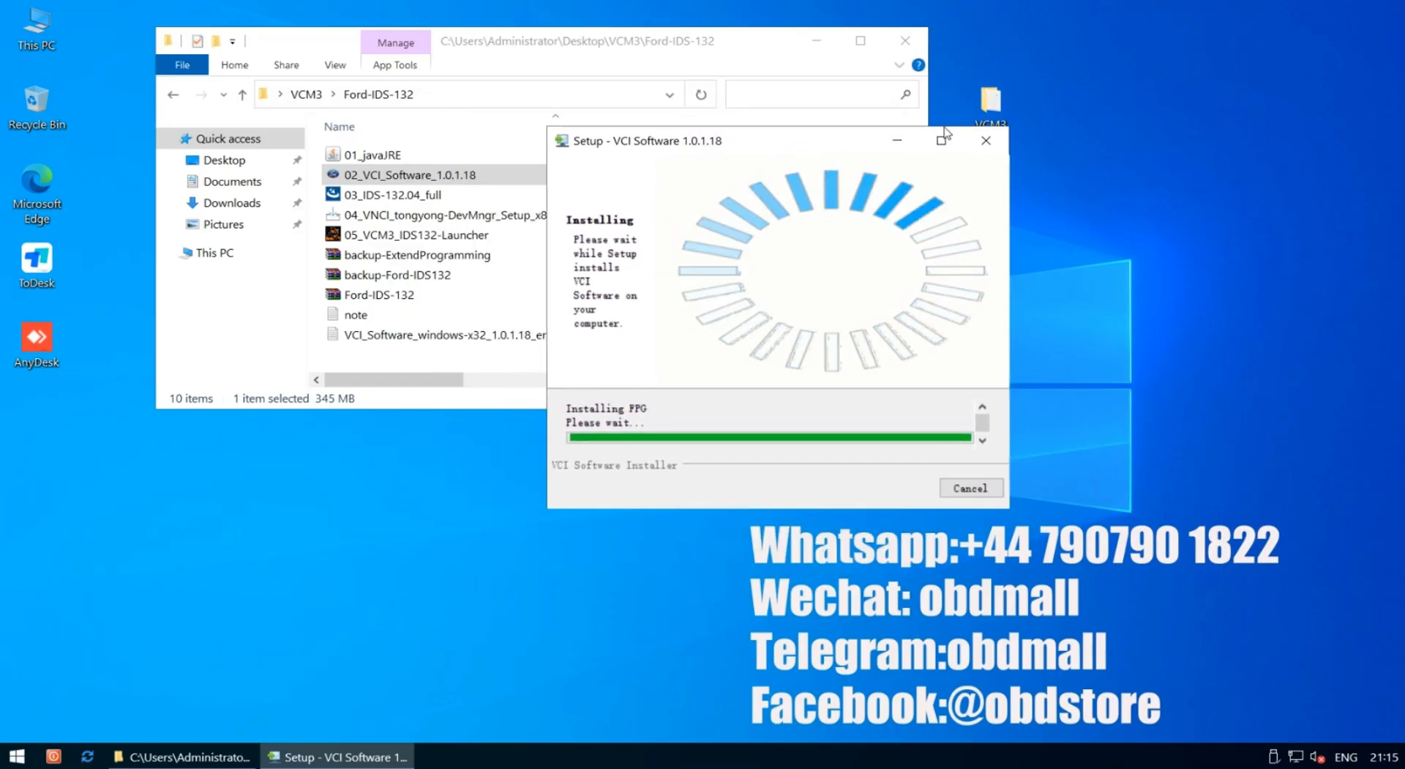
pyautogui.moveTo(808, 151); pyautogui.dragTo(896, 149)
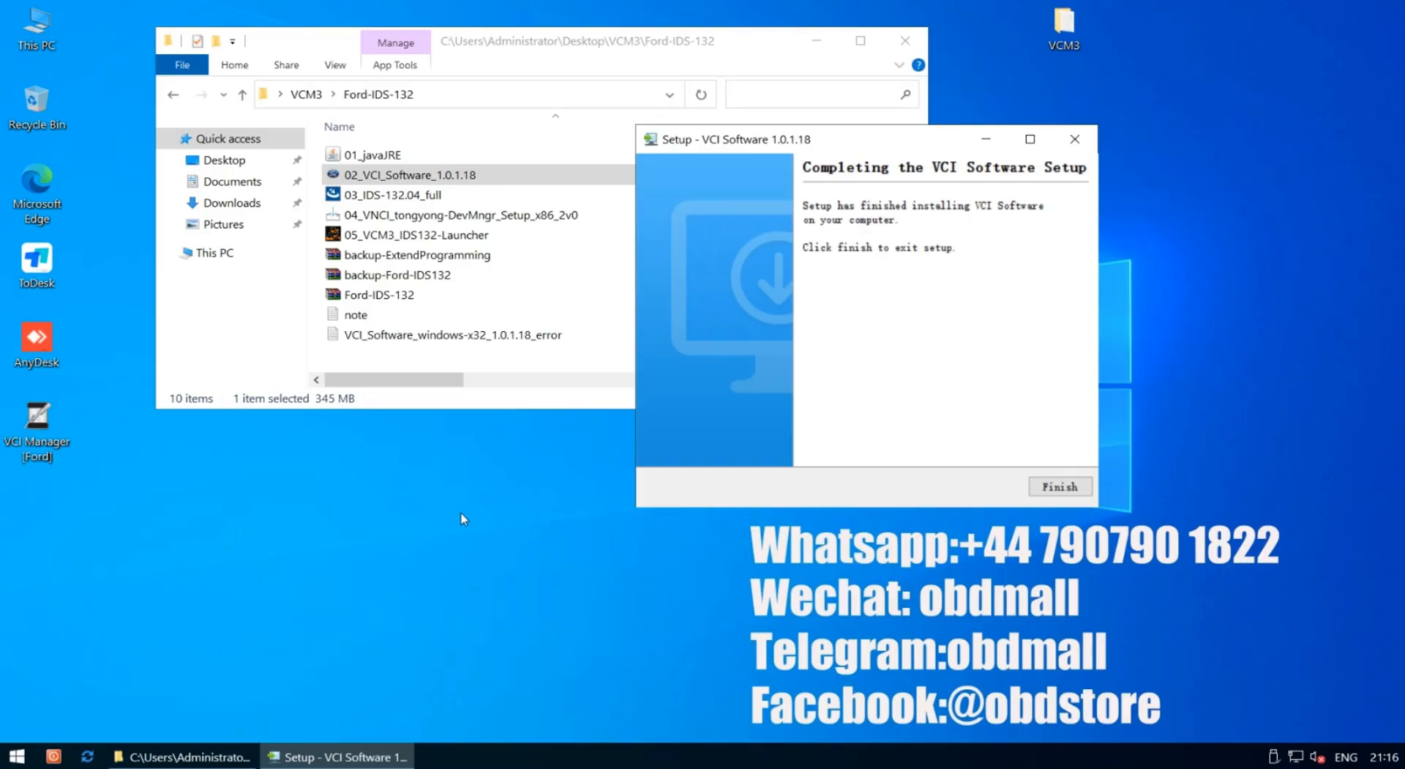
pyautogui.click(1065, 487)
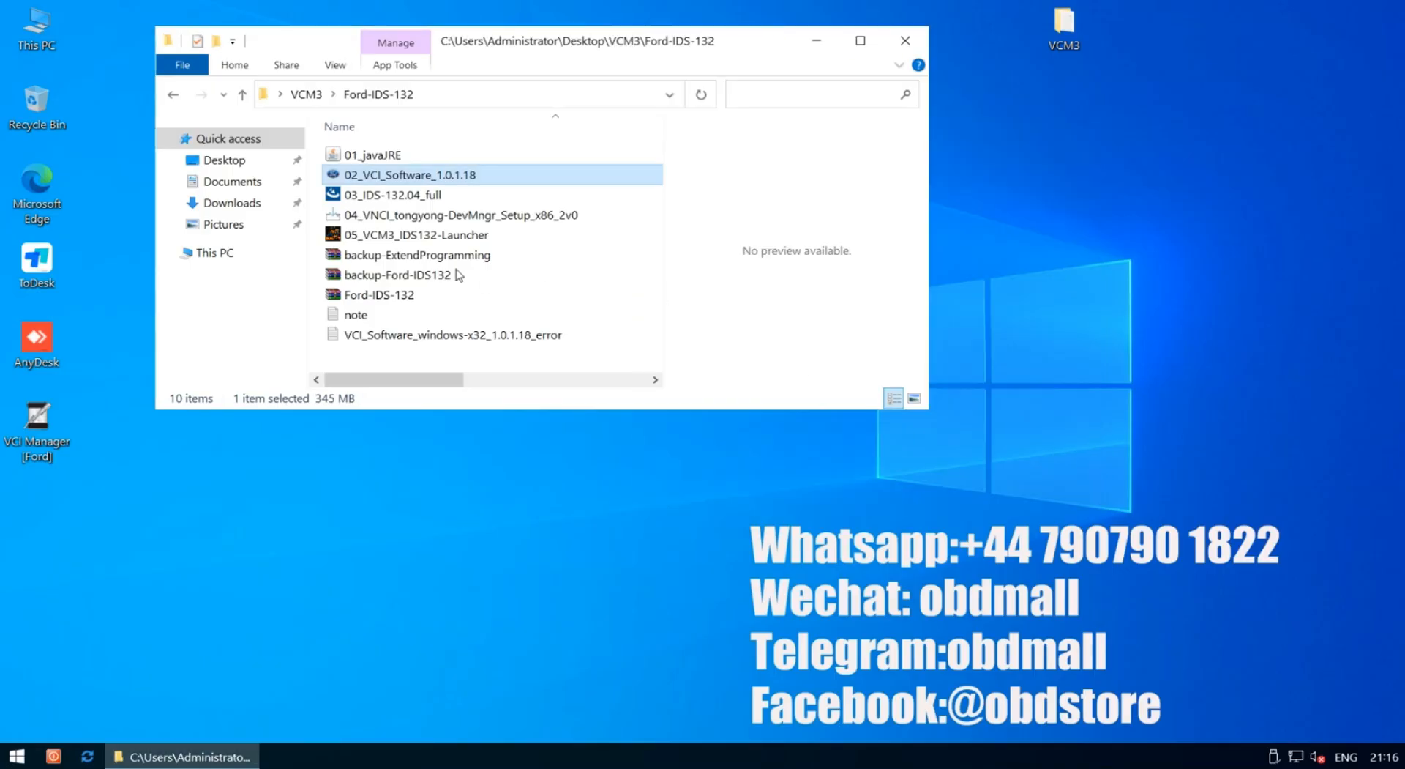
# Run 03_IDS-132.04_full with English (United States) as the setup language
pyautogui.doubleClick(416, 200)
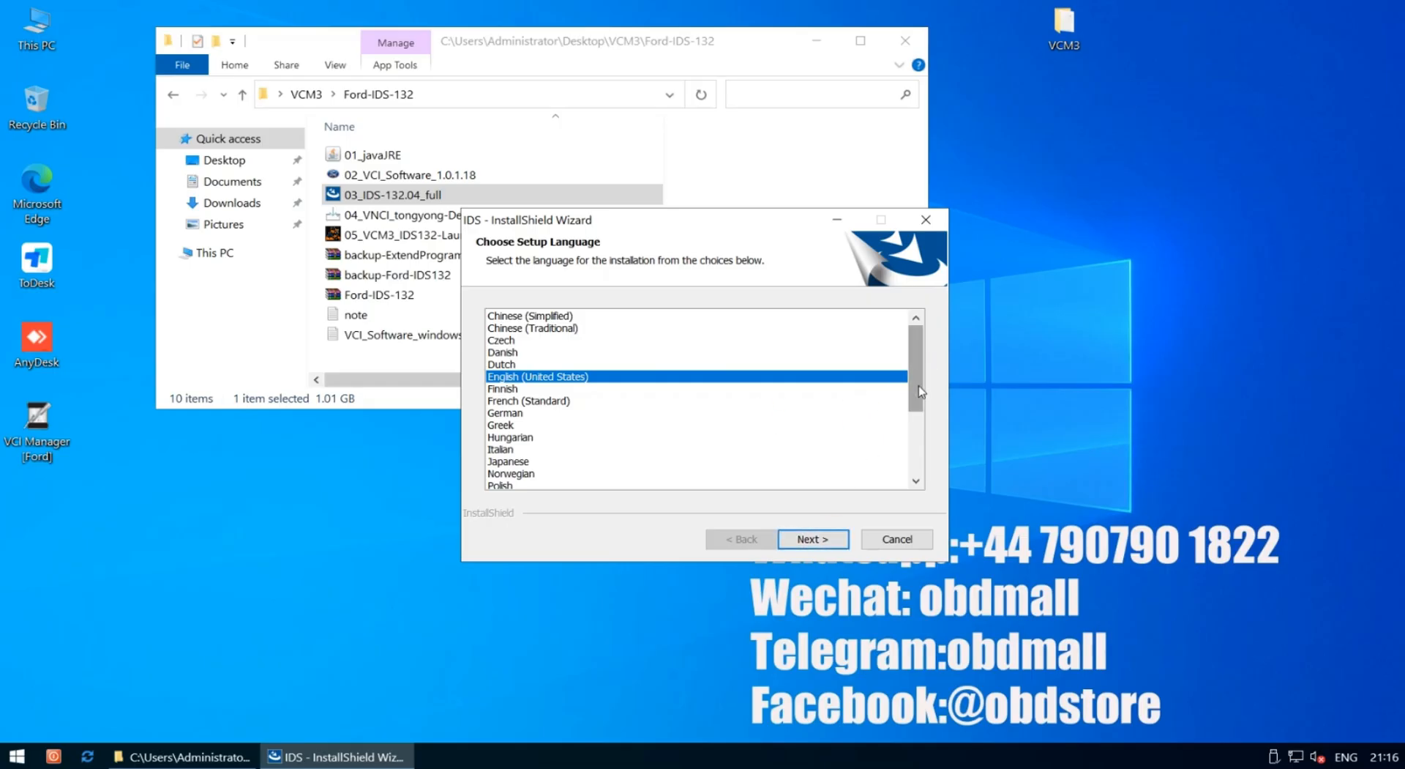
pyautogui.click(808, 540)
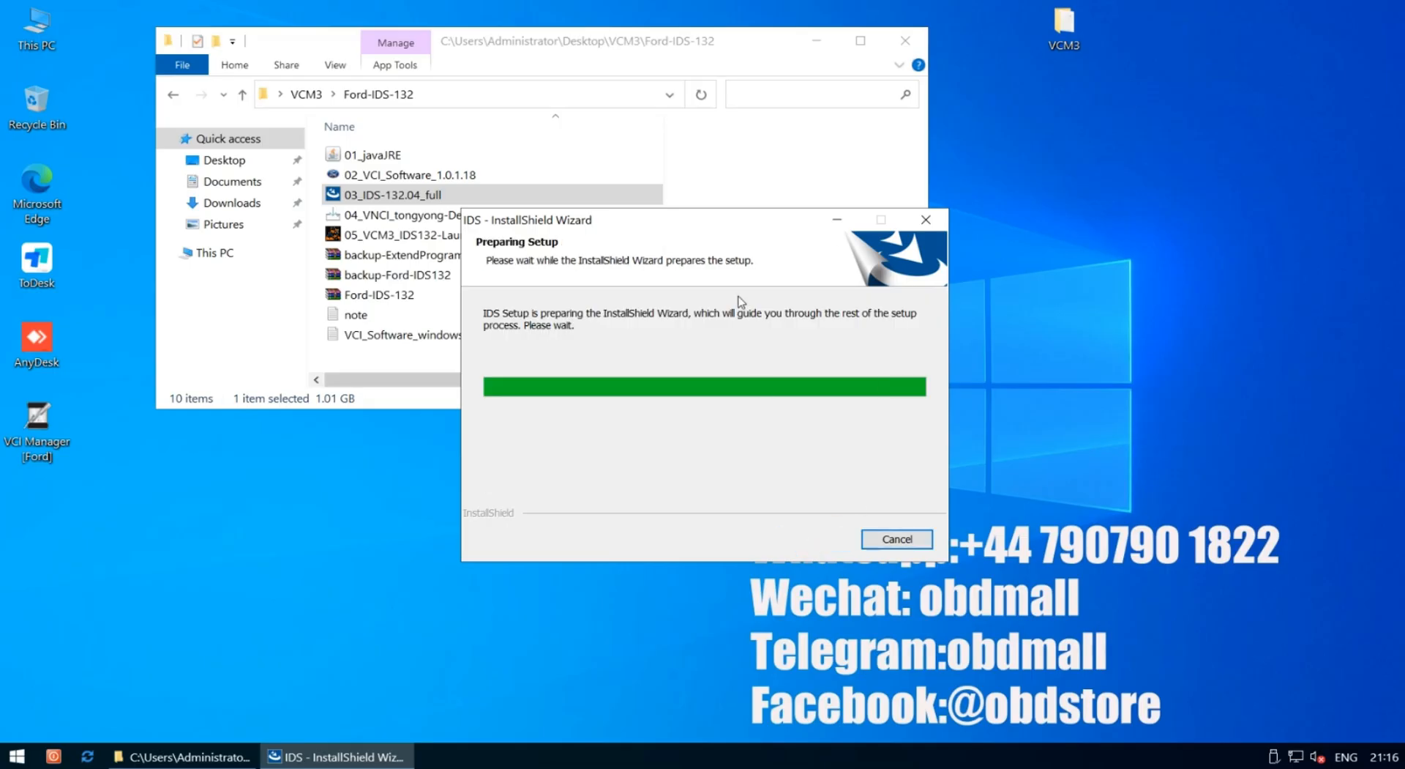
pyautogui.moveTo(707, 221); pyautogui.dragTo(858, 154)
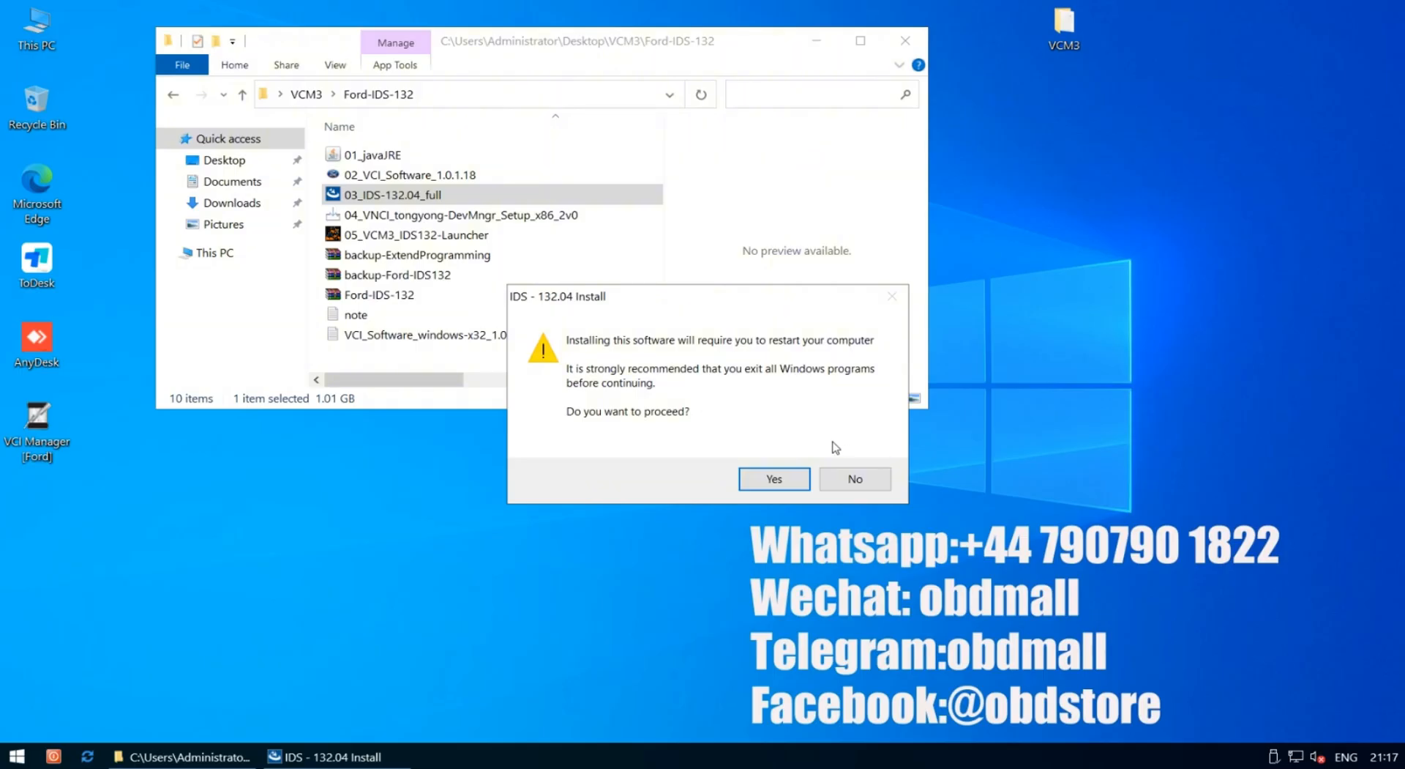
# Proceed despite the restart warning, accept the licence, keep drive C, and start installing IDS
pyautogui.click(787, 483)
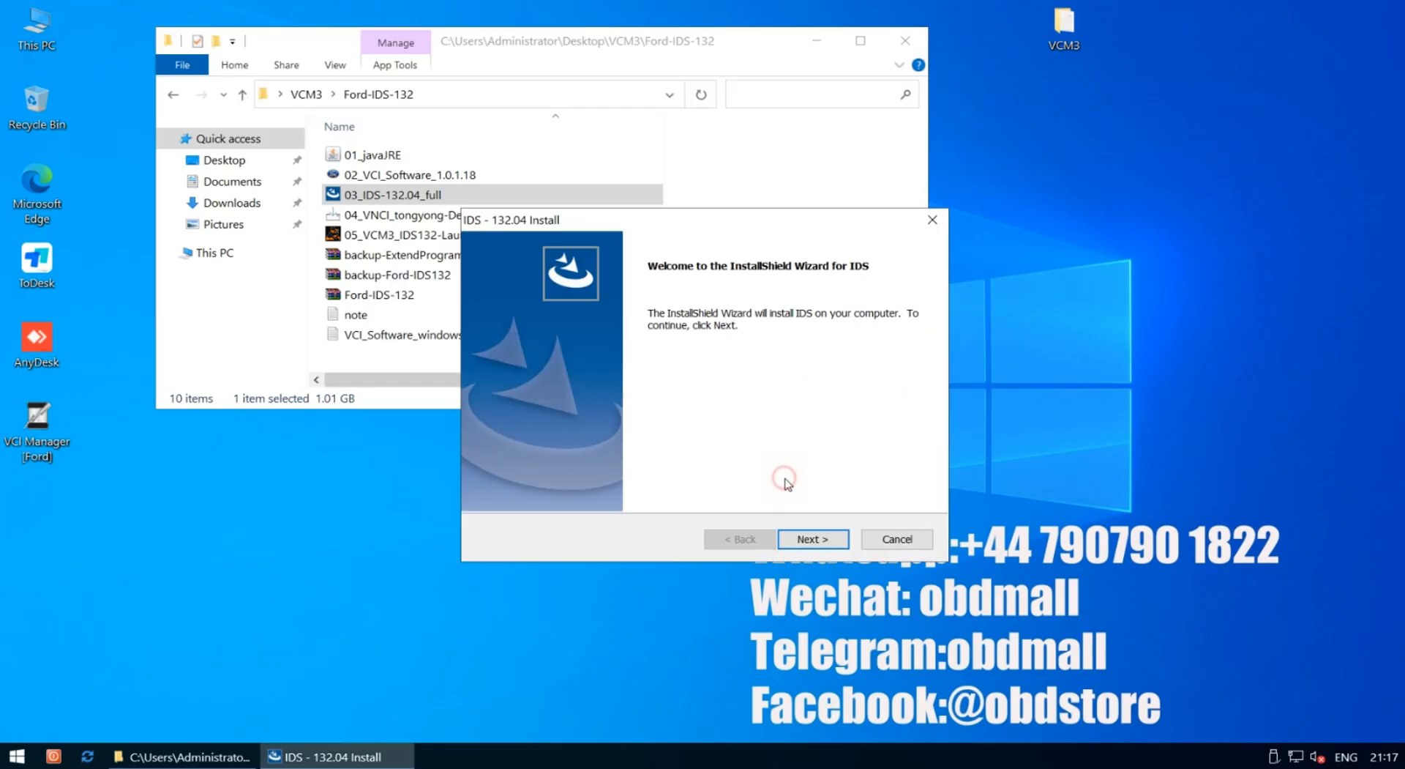
pyautogui.click(807, 538)
pyautogui.click(651, 469)
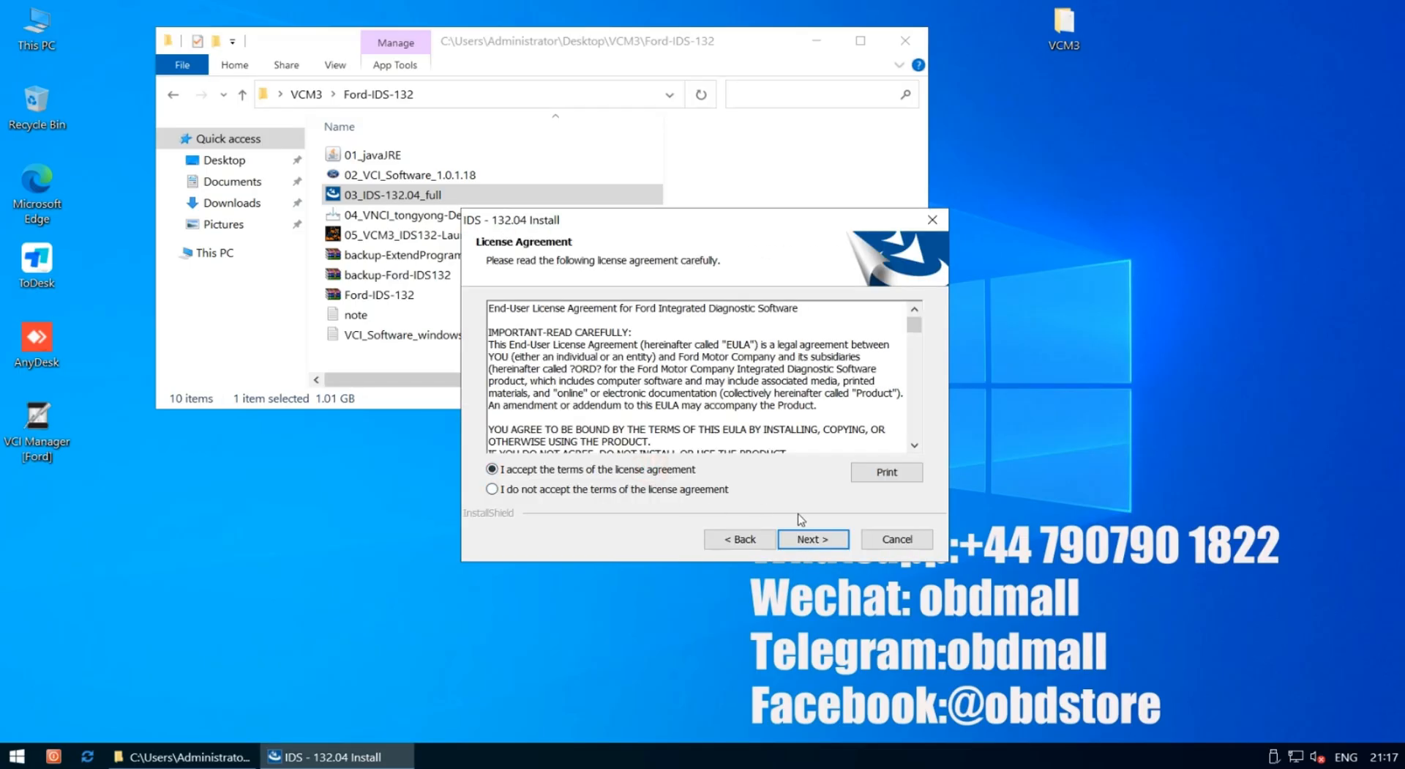
pyautogui.click(814, 539)
pyautogui.click(818, 564)
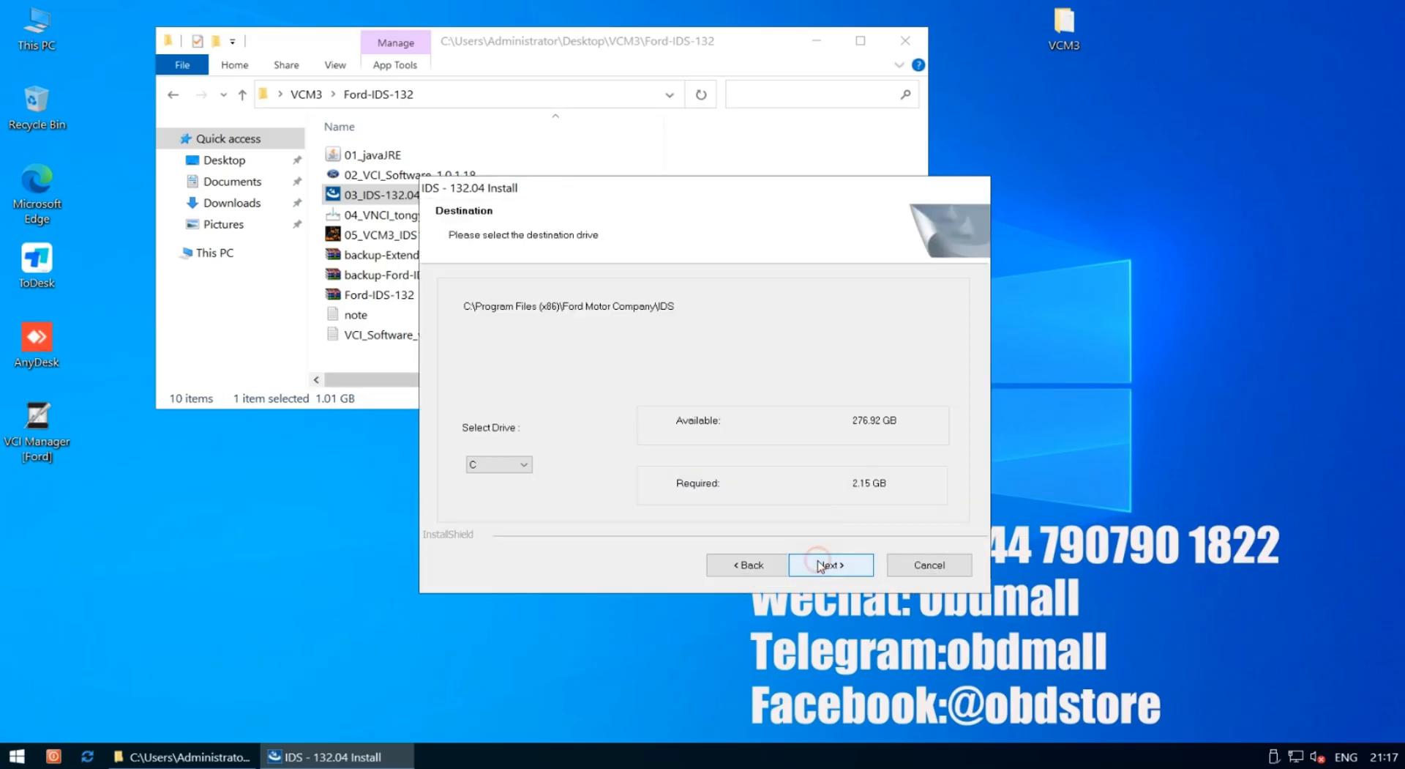
pyautogui.moveTo(770, 188); pyautogui.dragTo(840, 81)
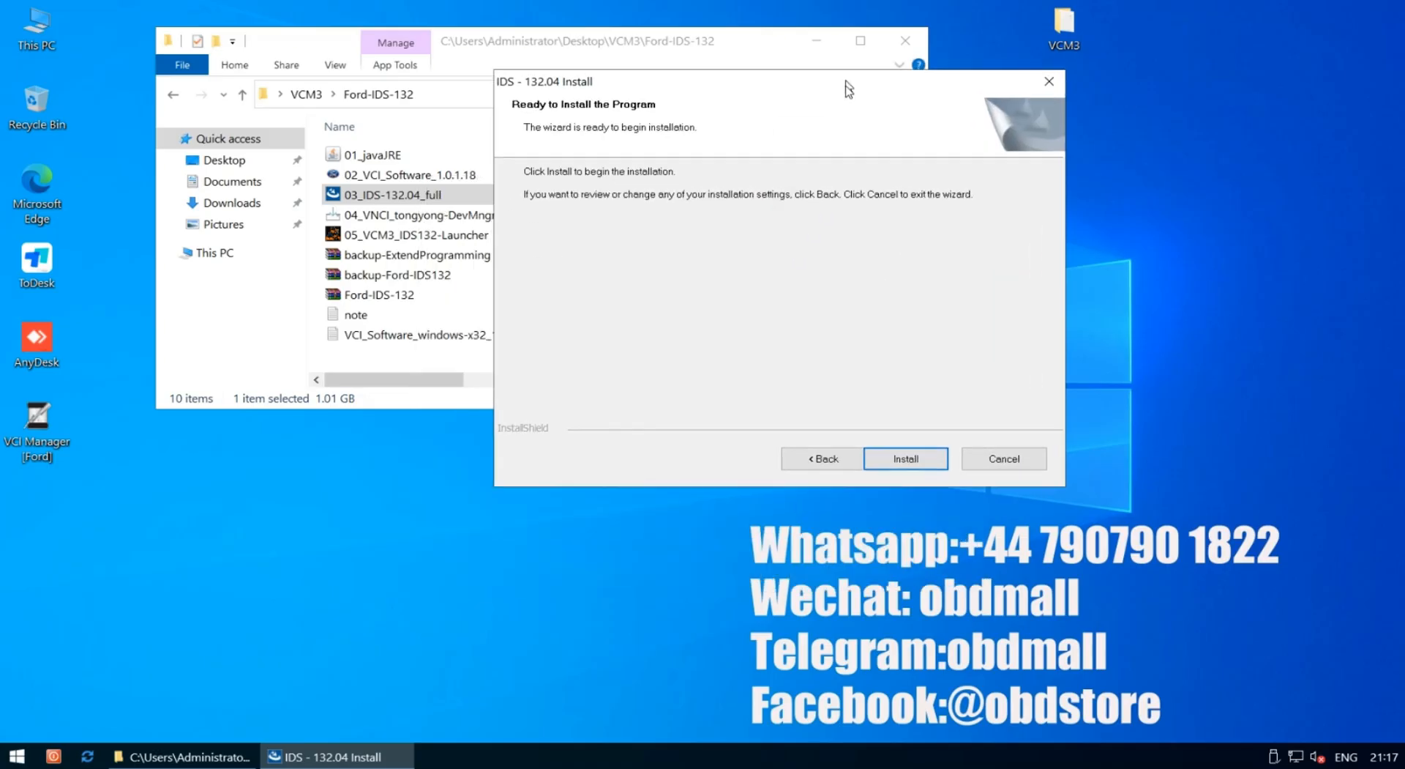
pyautogui.click(907, 459)
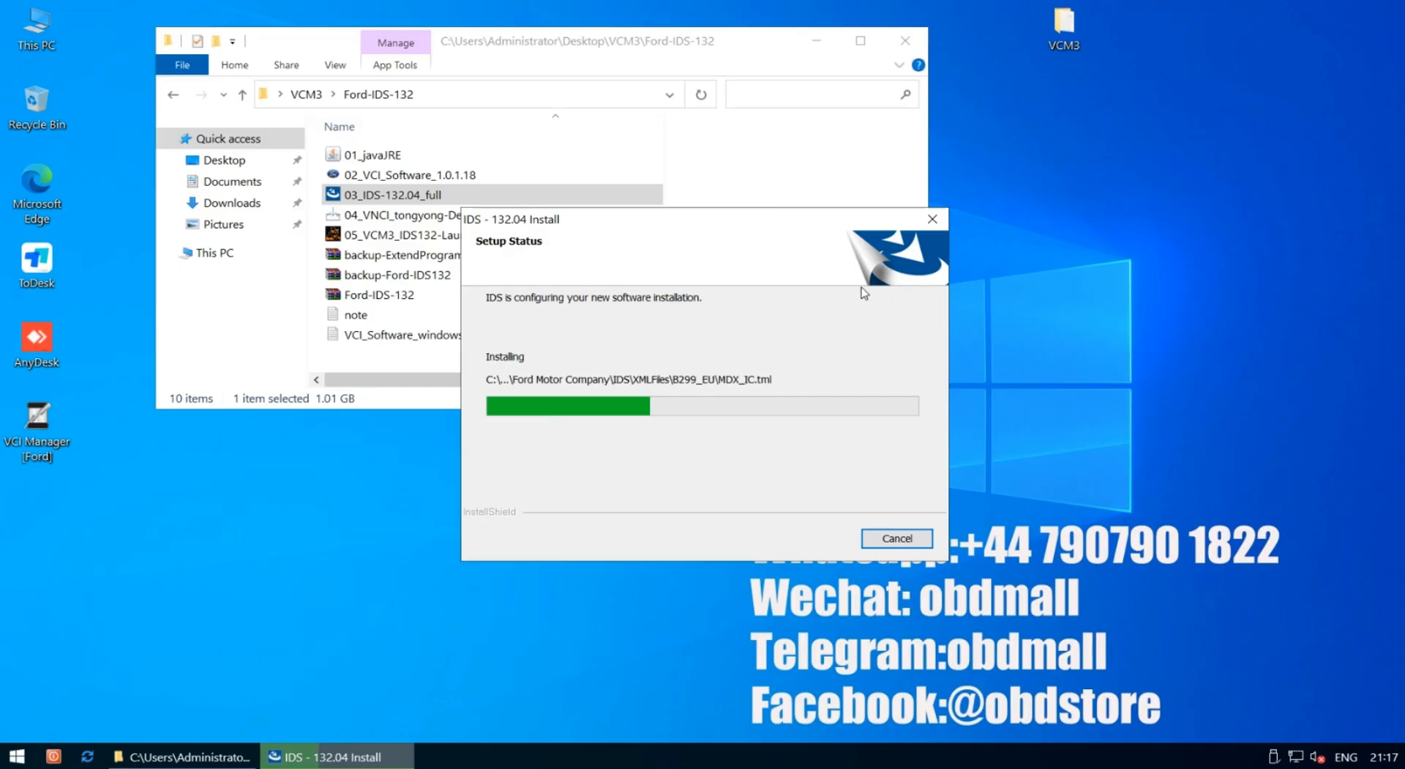
# Move the IDS installer aside and wait until the wizard reports successful installation
pyautogui.moveTo(760, 210); pyautogui.dragTo(821, 132)
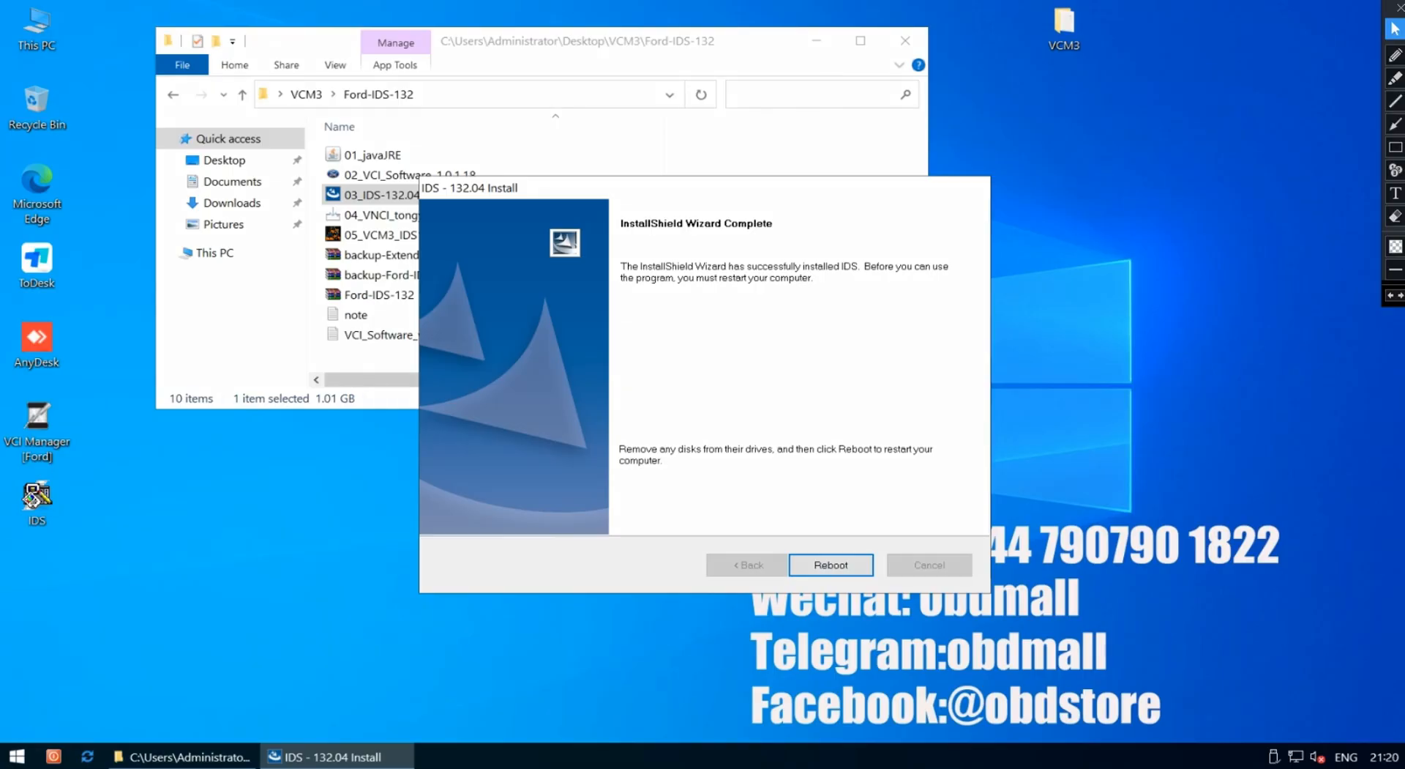
# Close the folder window and reboot the computer to finish the IDS installation
pyautogui.moveTo(777, 188); pyautogui.dragTo(812, 82)
pyautogui.click(905, 41)
pyautogui.click(842, 448)
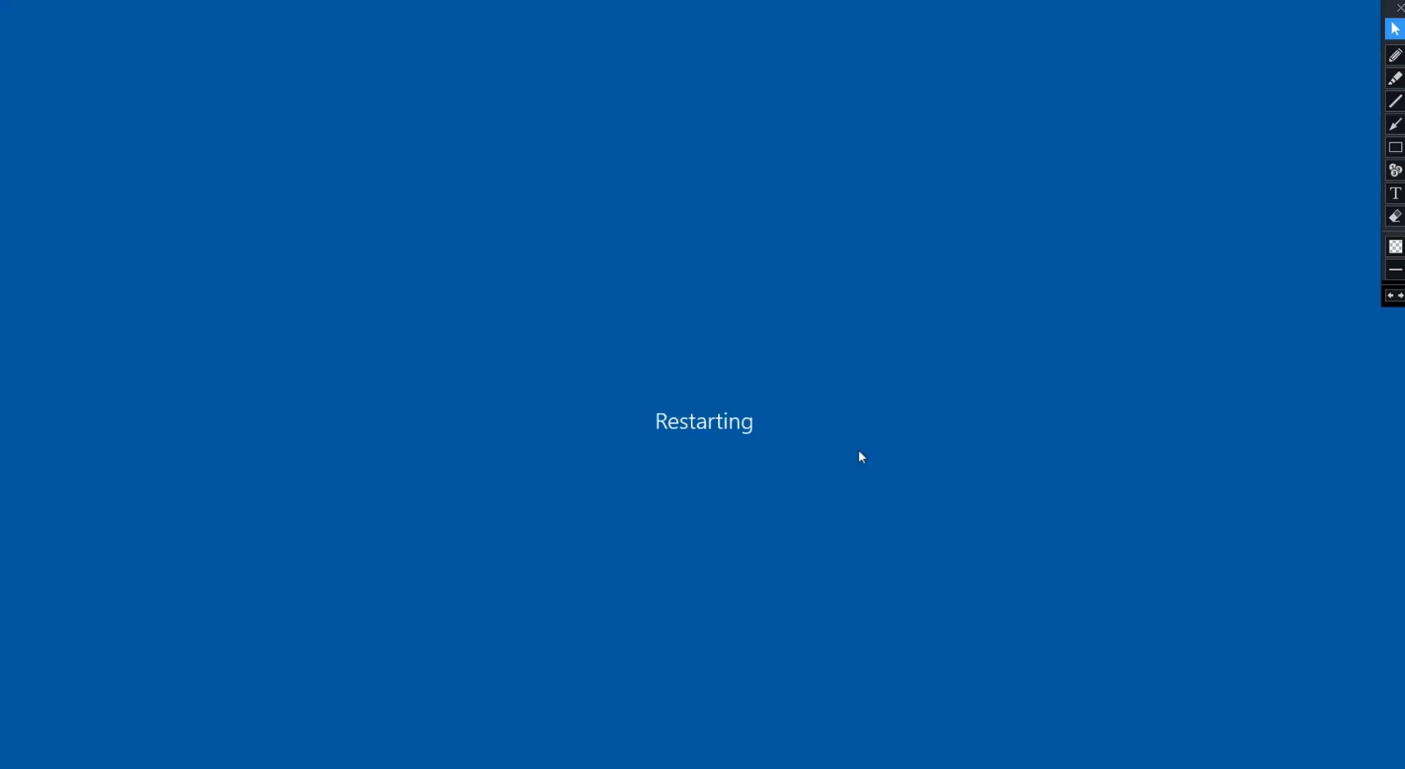
pyautogui.click(1399, 7)
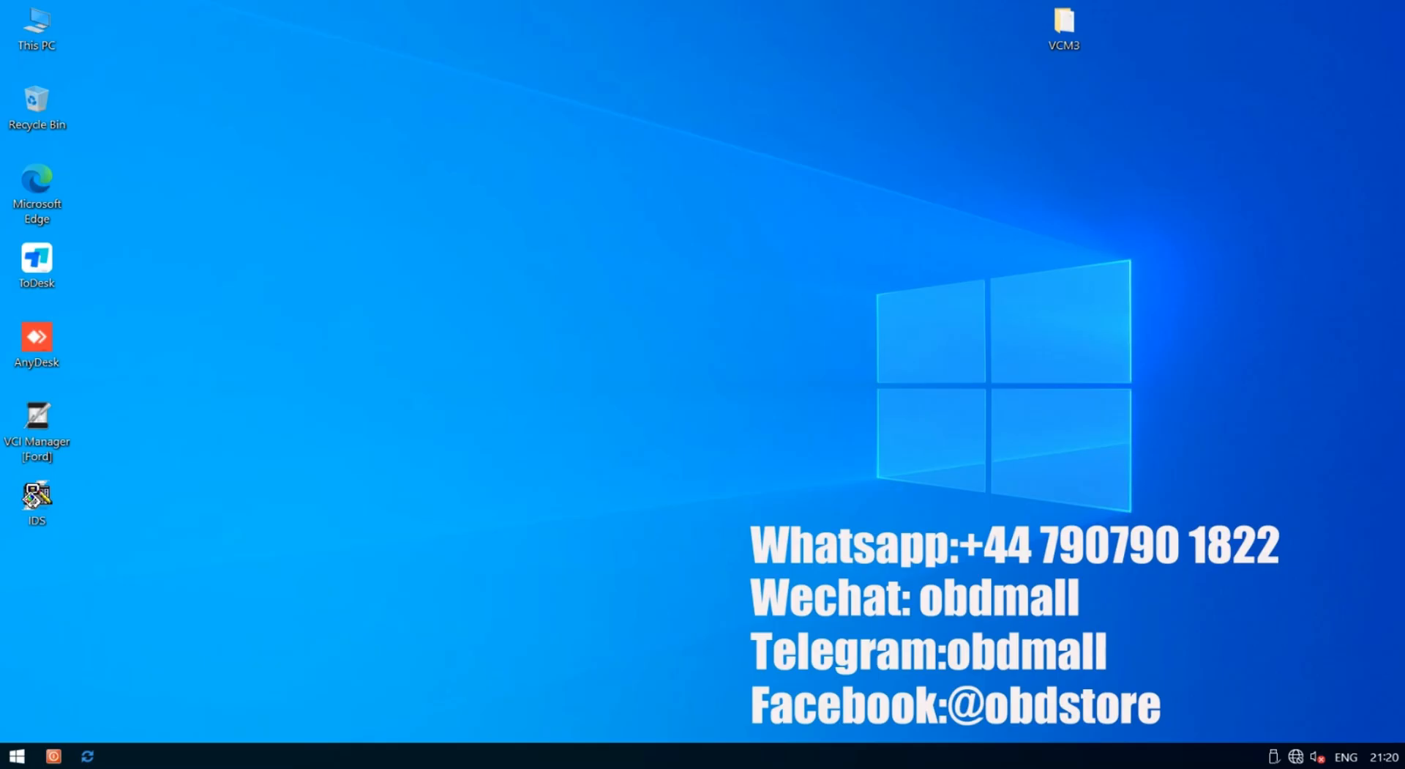
# Reopen Ford-IDS-132 from the VCM3 desktop folder, showing its 10 items
pyautogui.doubleClick(1064, 28)
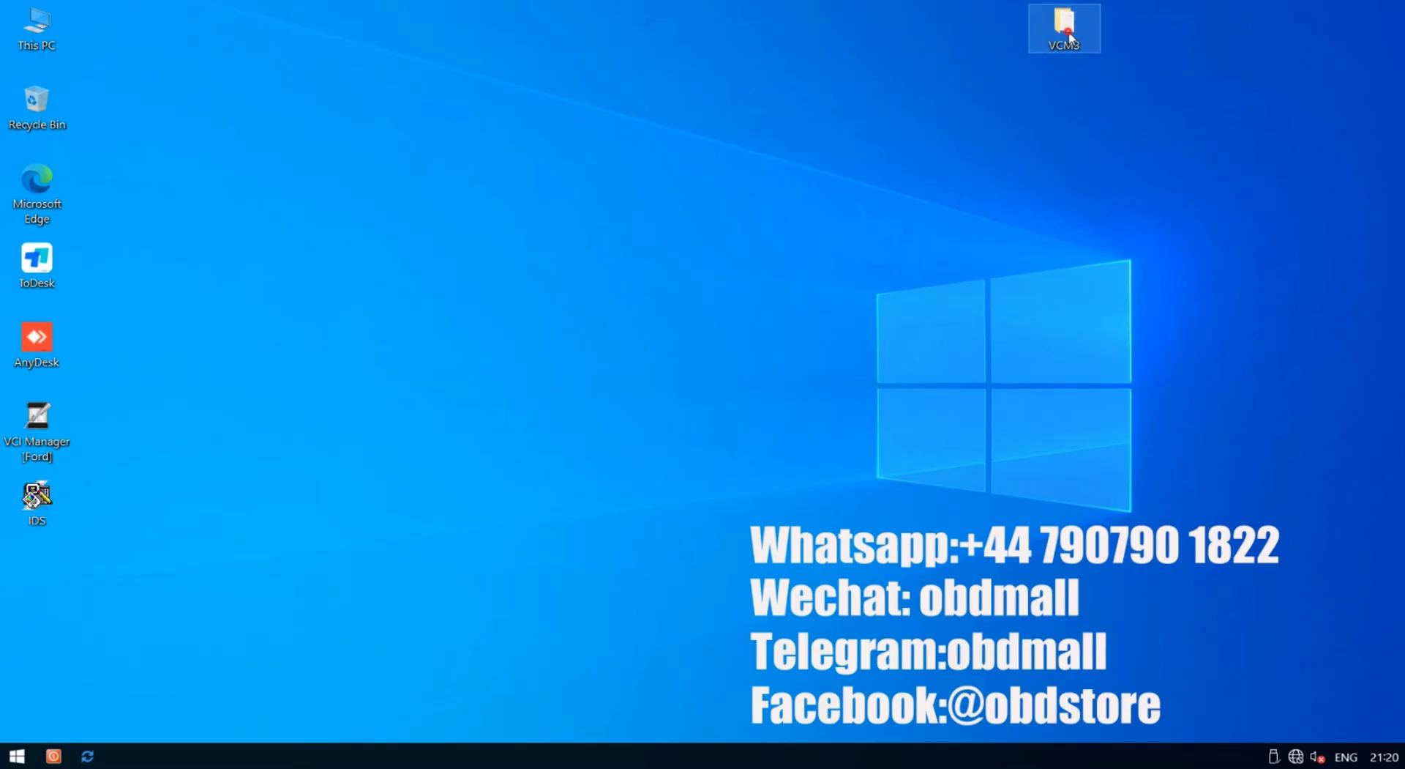
pyautogui.doubleClick(421, 152)
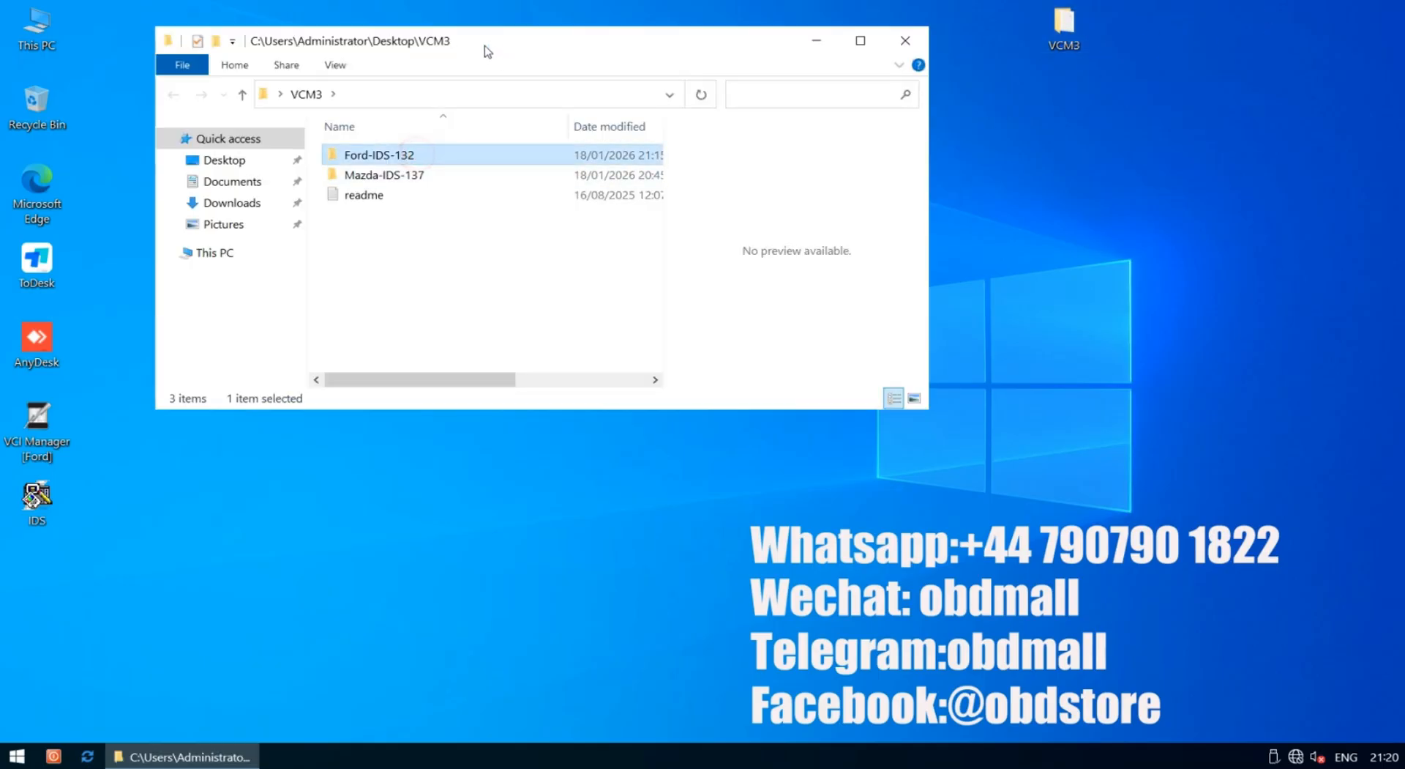
pyautogui.moveTo(484, 46); pyautogui.dragTo(679, 45)
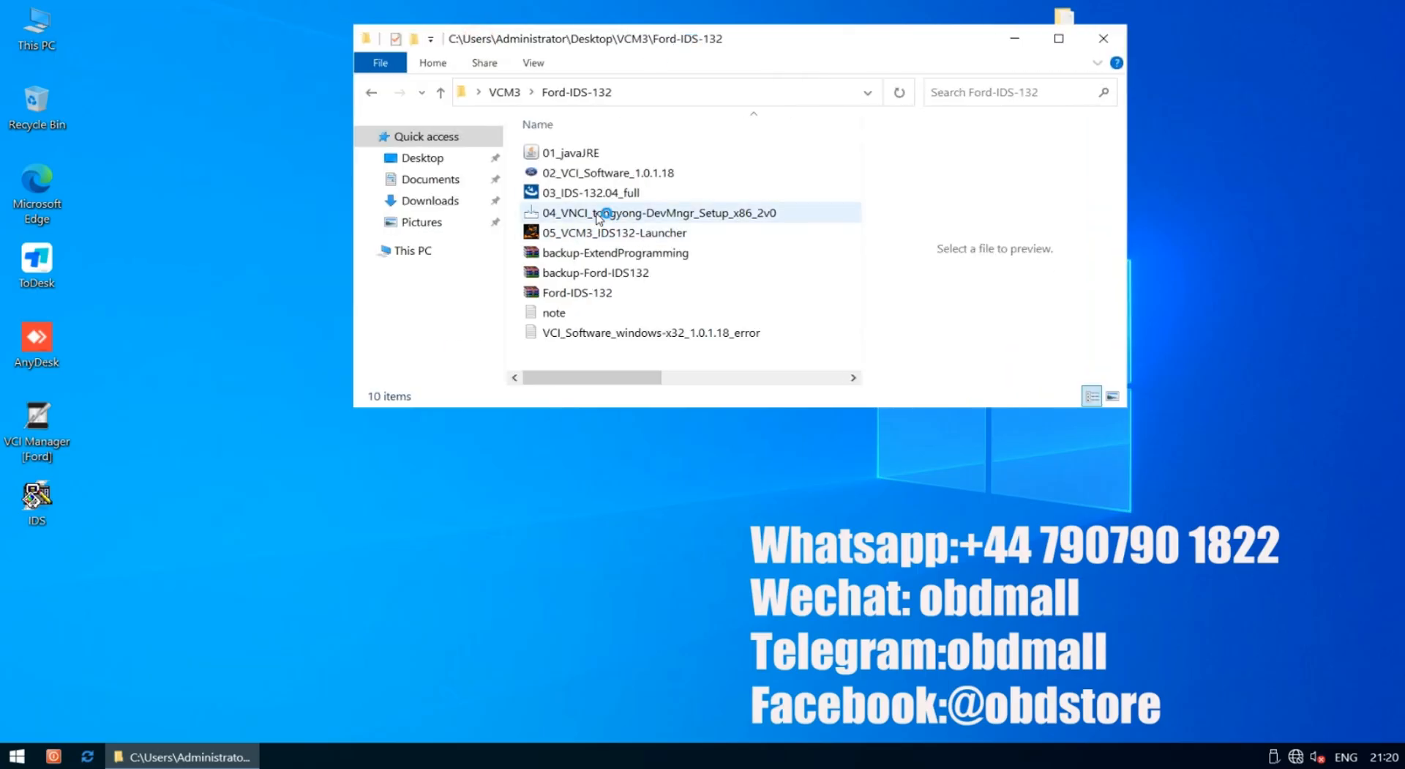
# Install VNCI Device Manager V2.0 with default settings, unticking Launch VNCI Device Manager
pyautogui.doubleClick(599, 214)
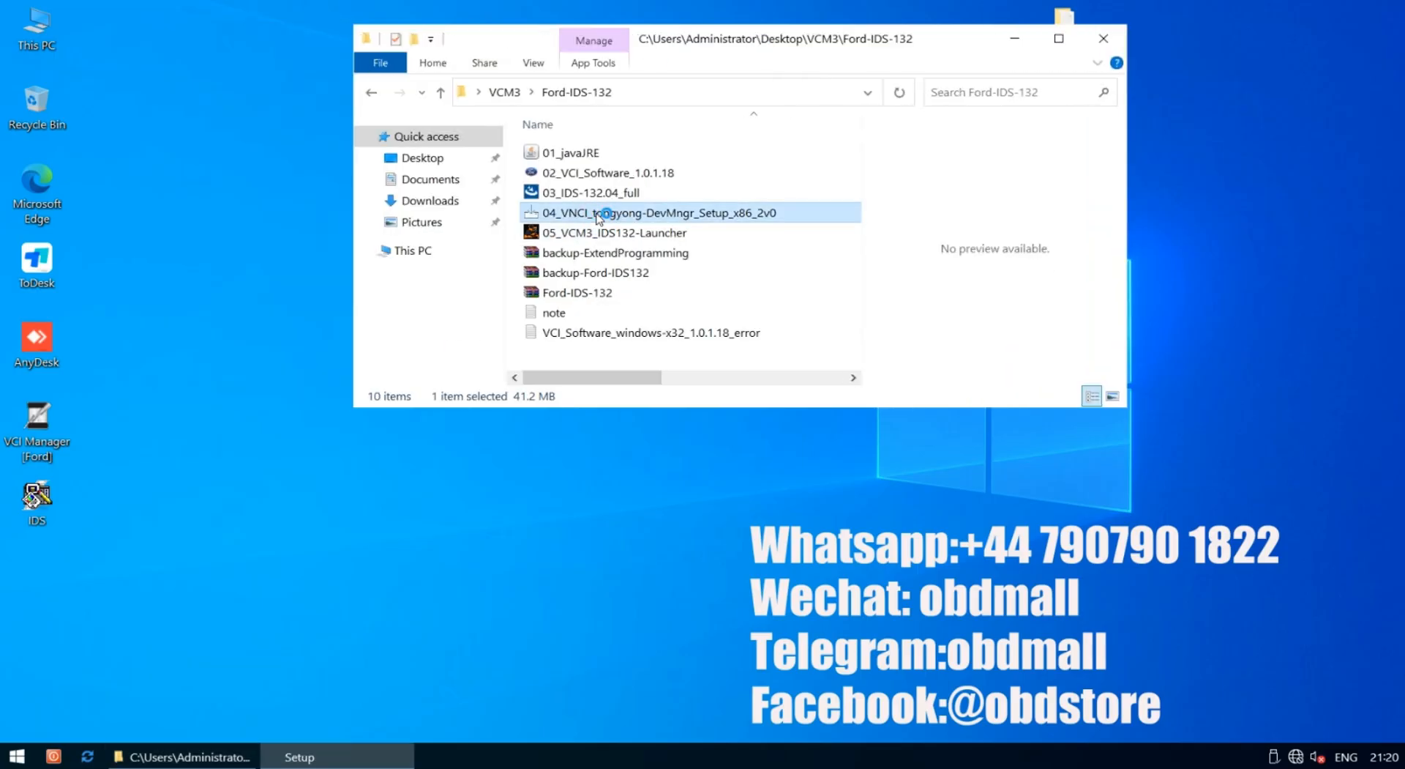
pyautogui.click(721, 429)
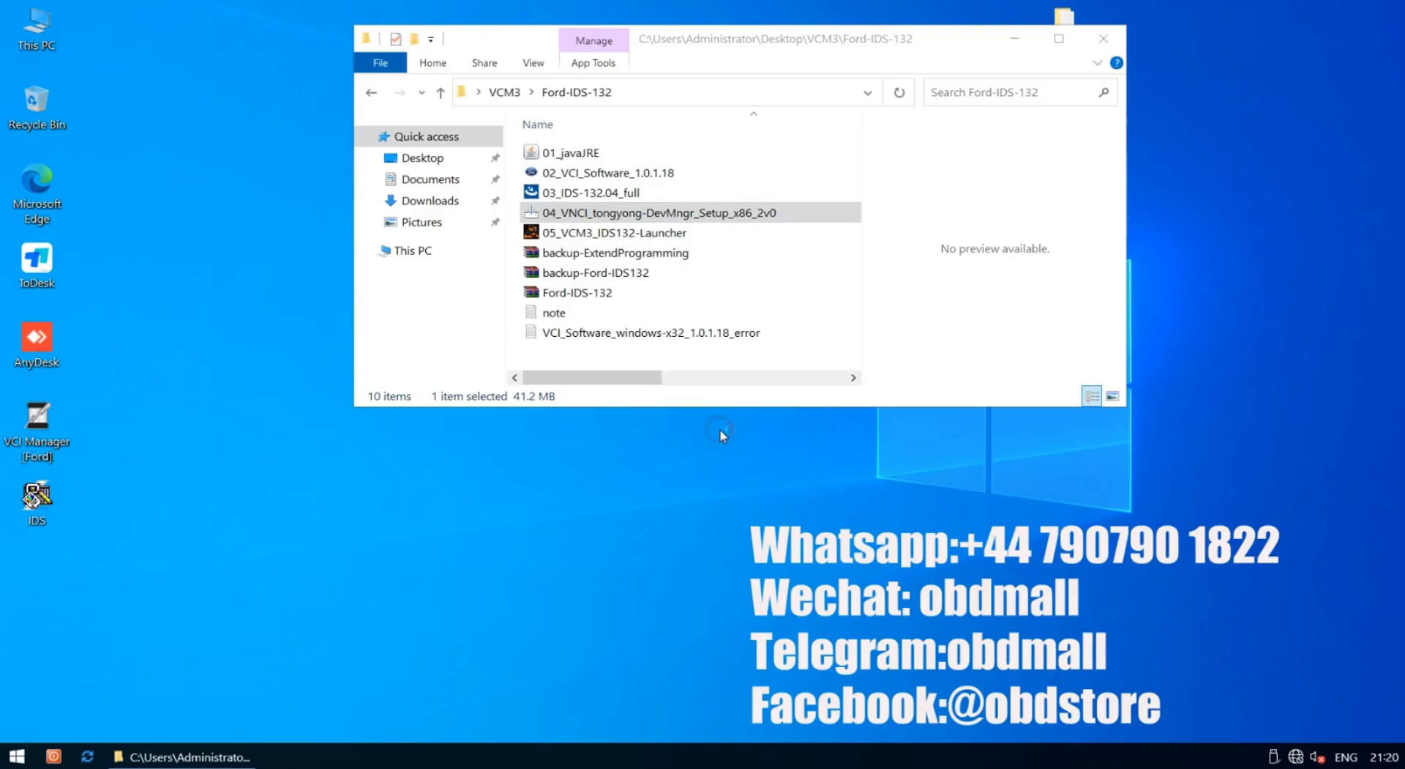
pyautogui.click(816, 528)
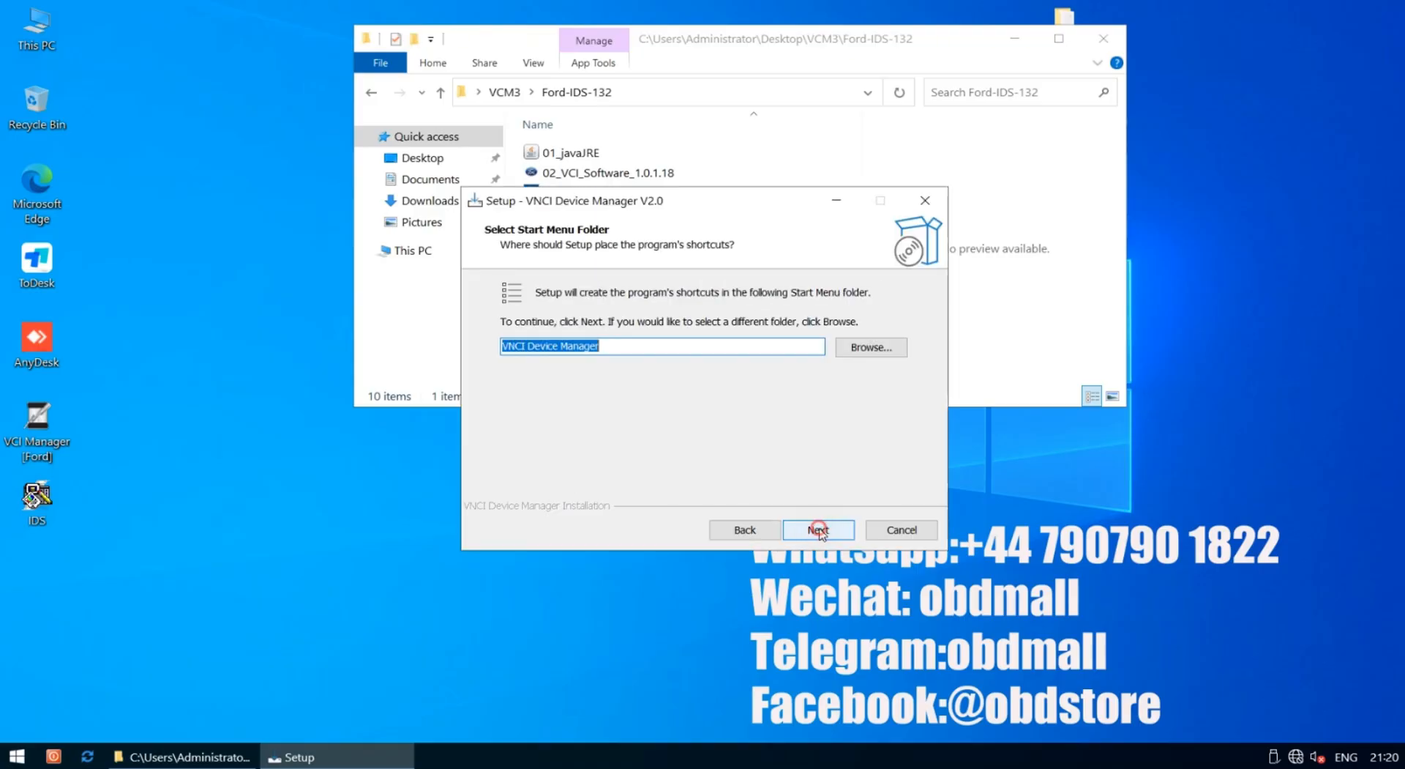
pyautogui.click(819, 530)
pyautogui.click(819, 530)
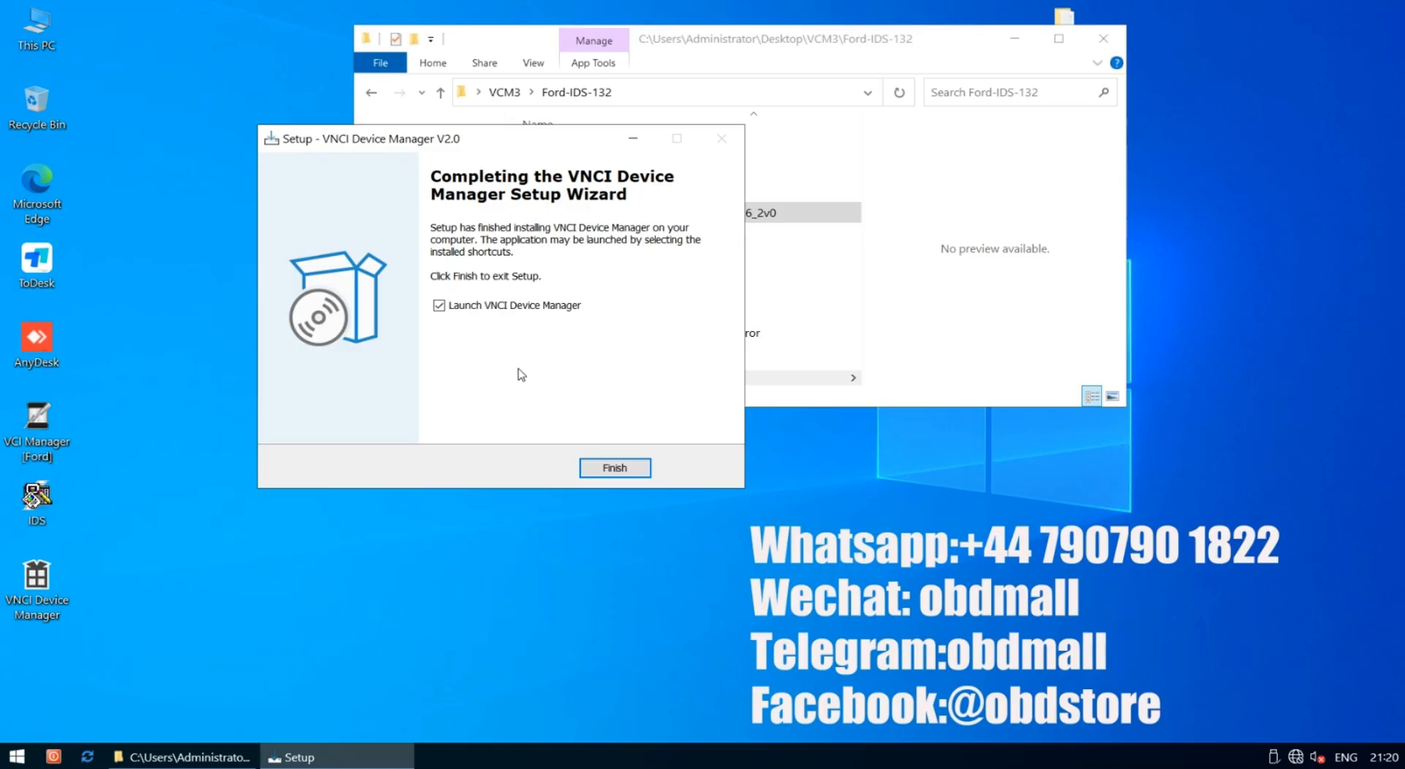
pyautogui.click(439, 305)
pyautogui.click(605, 469)
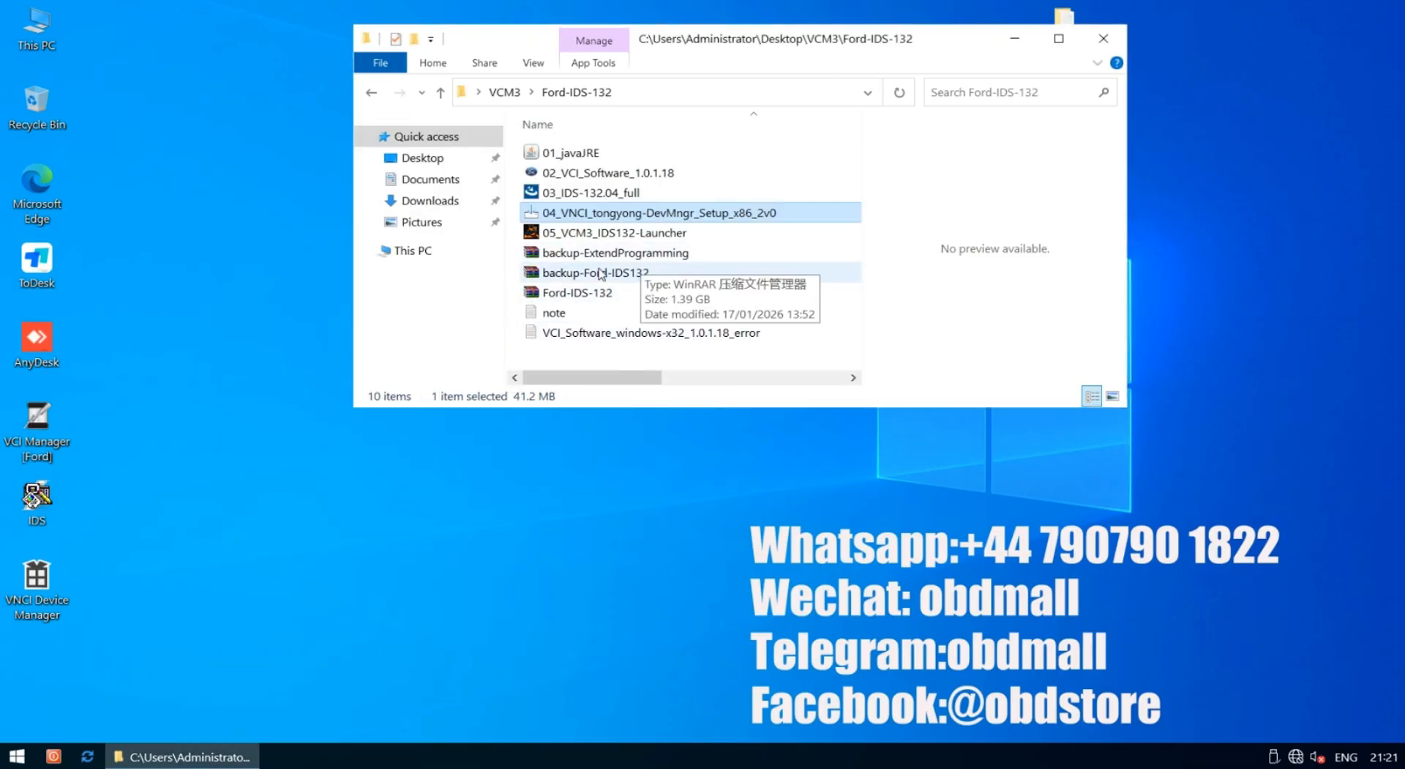
# Copy the 05_VCM3_IDS132-Launcher file onto the desktop and close the folder window
pyautogui.click(585, 234)
pyautogui.rightClick(586, 237)
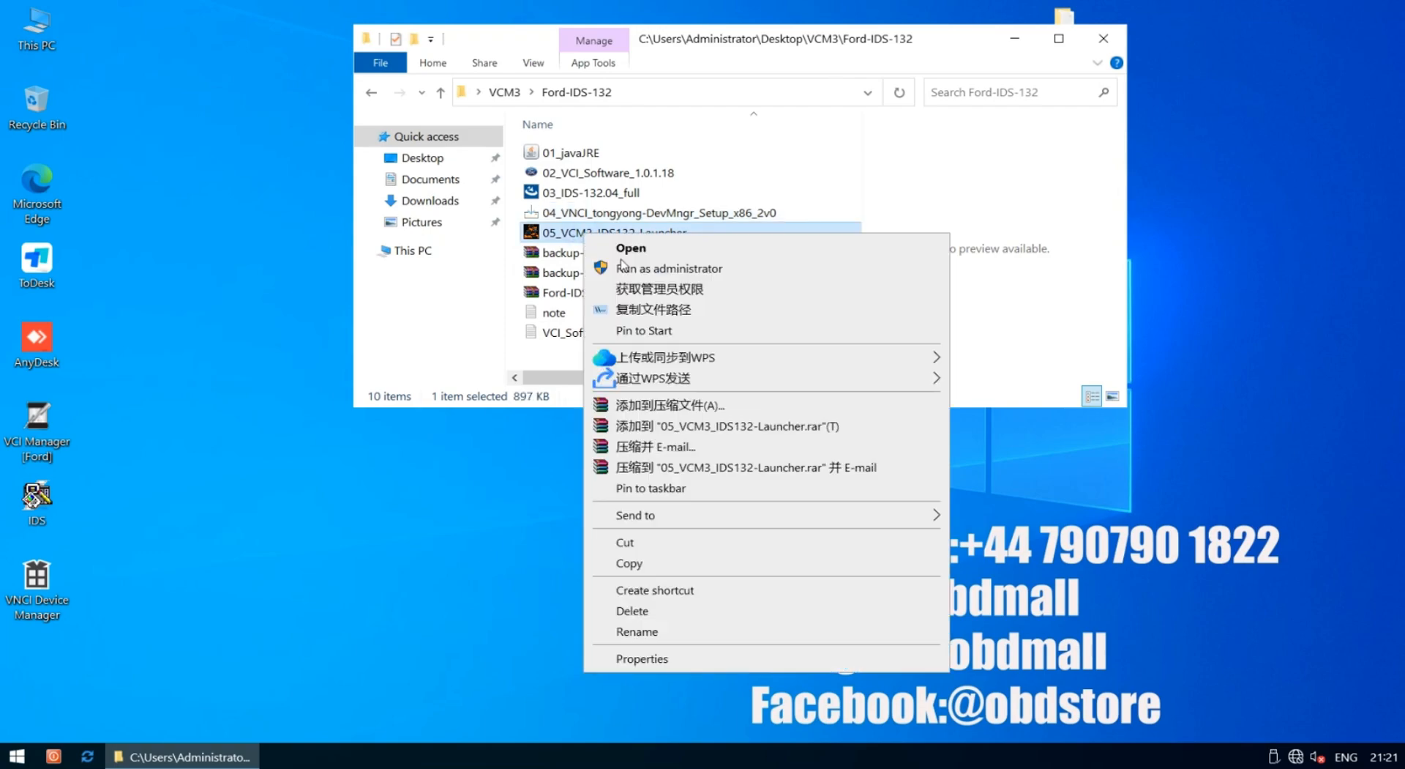
pyautogui.click(641, 564)
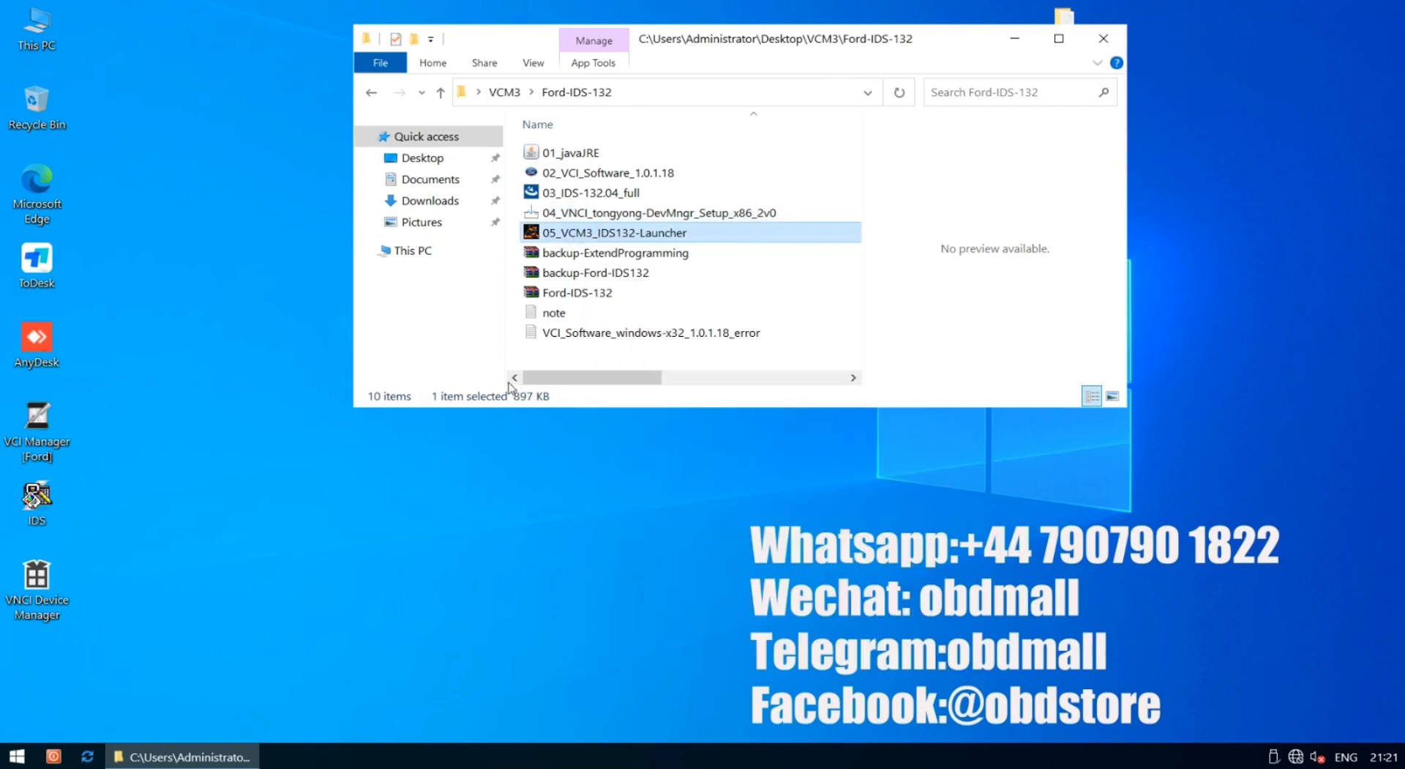
pyautogui.rightClick(545, 233)
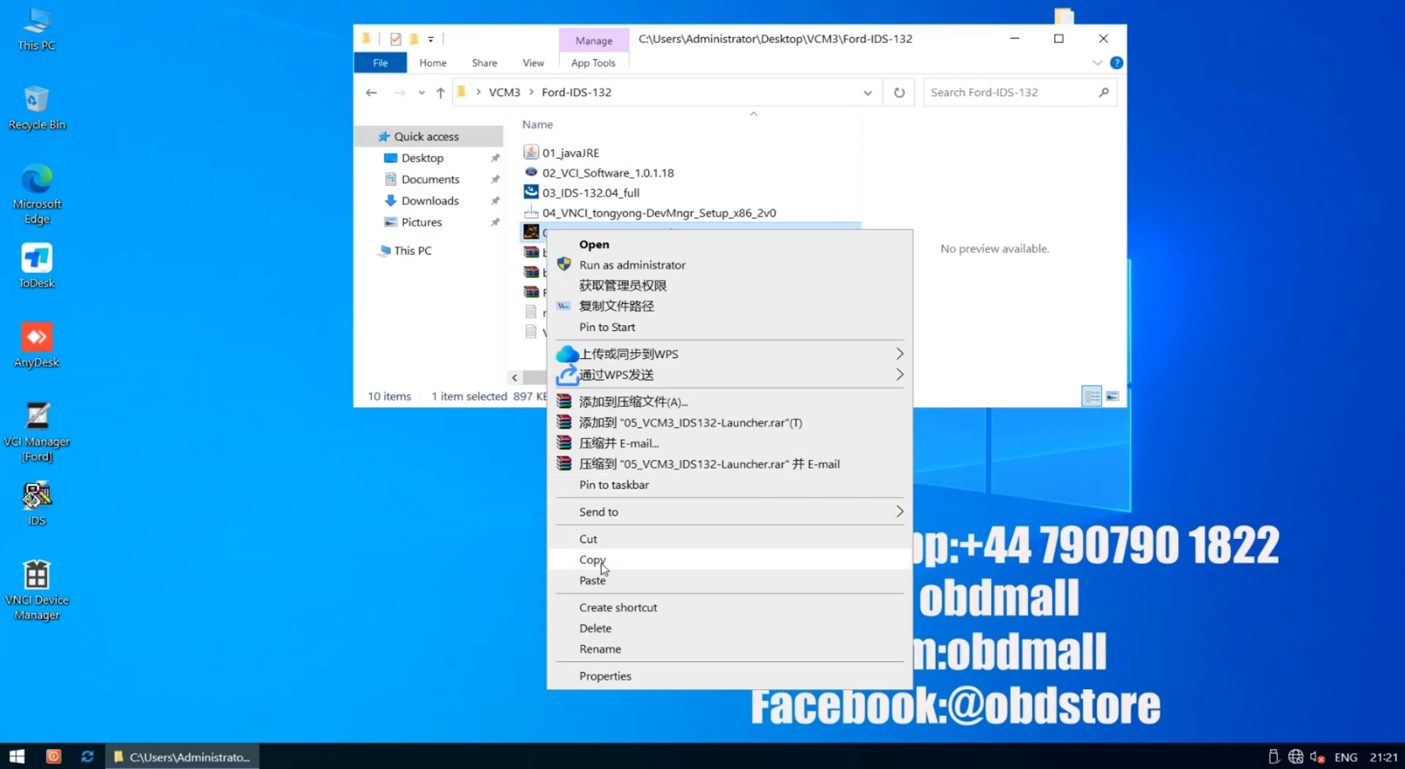
pyautogui.click(593, 559)
pyautogui.rightClick(180, 213)
pyautogui.click(232, 295)
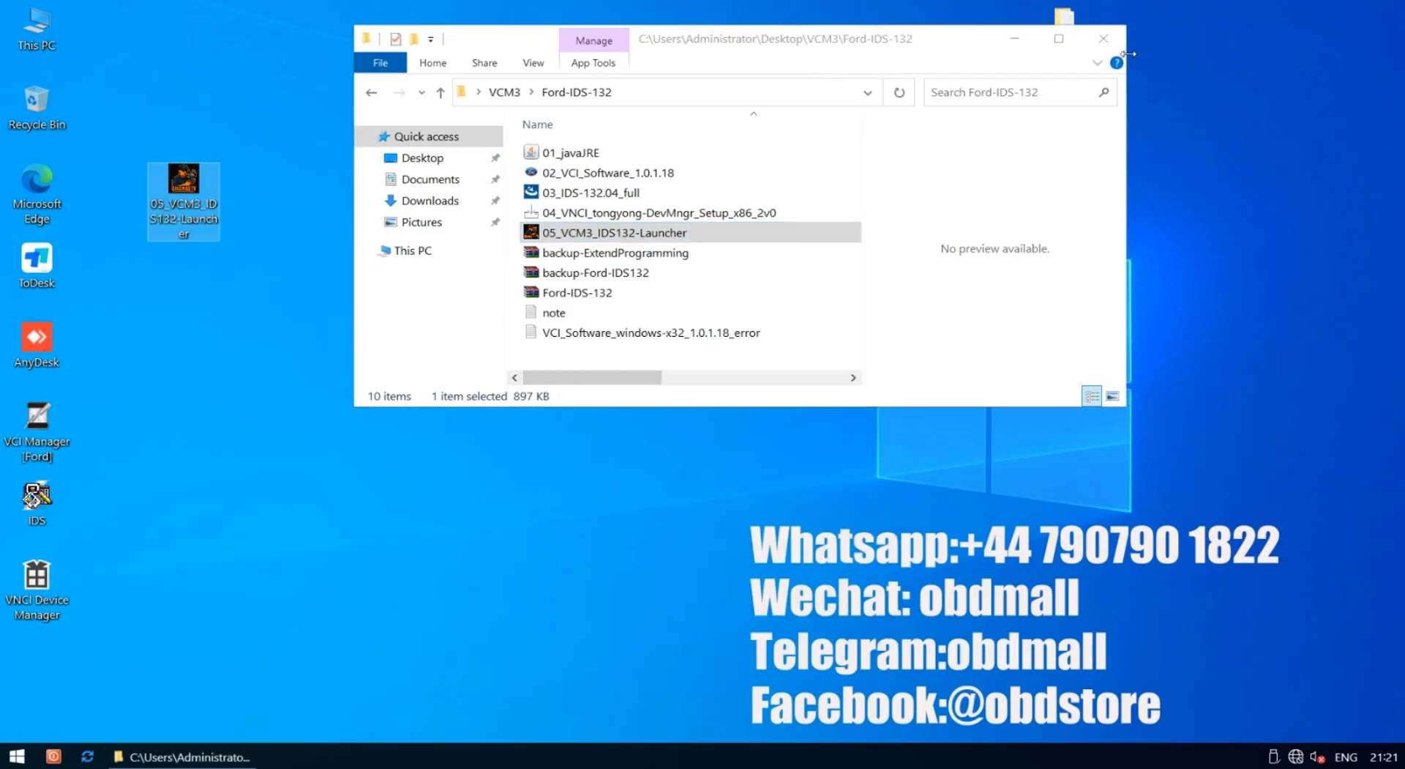
pyautogui.click(1104, 39)
# Rename the desktop copy to 'IDS132 Launcher', dropping the 05_VCM3_ prefix and the hyphen
pyautogui.click(214, 200)
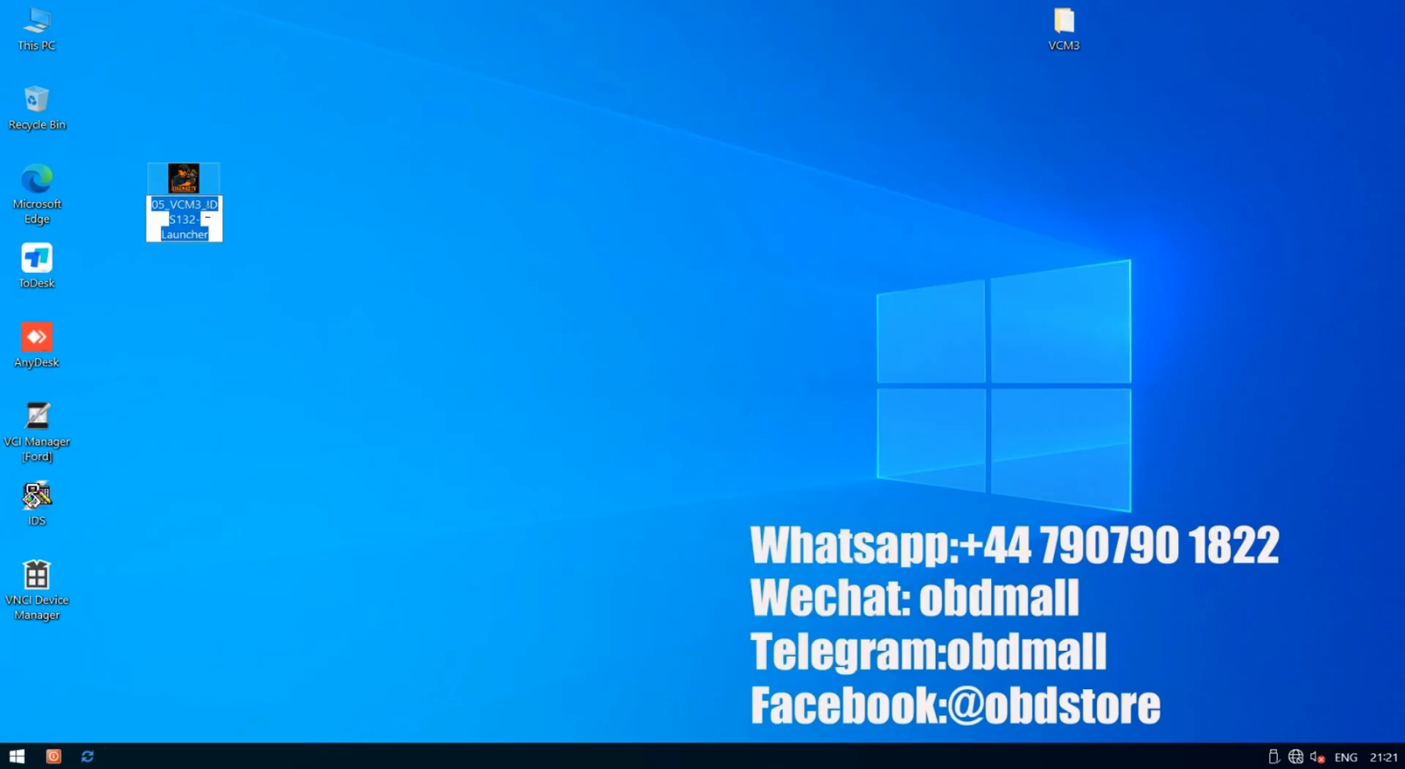
pyautogui.press('Right')
pyautogui.press('Left')
pyautogui.press('Left')
pyautogui.press('Left')
pyautogui.press('Left')
pyautogui.press('Left')
pyautogui.press('Left')
pyautogui.press('Left')
pyautogui.press('Left')
pyautogui.press('Left')
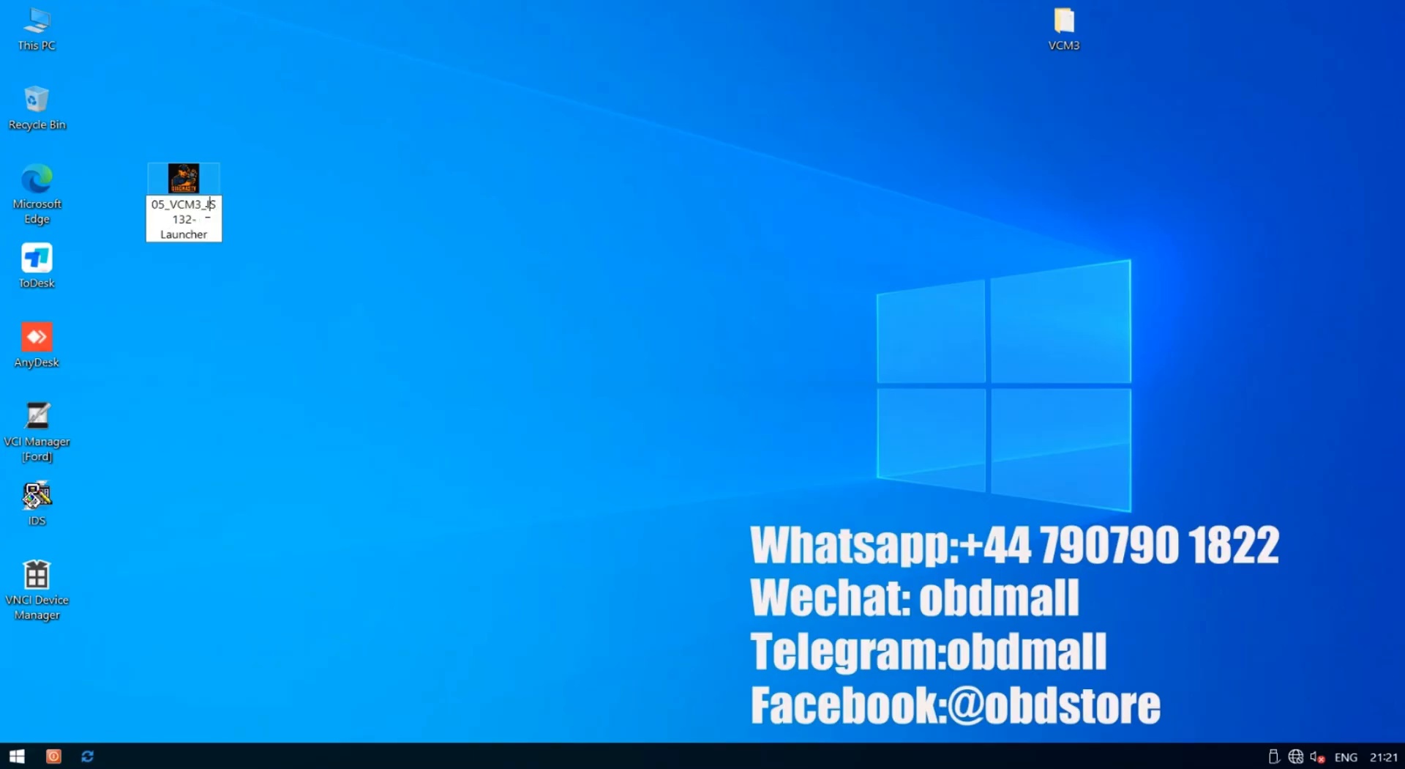
pyautogui.press('BackSpace')
pyautogui.press('BackSpace')
pyautogui.press('BackSpace')
pyautogui.press('BackSpace')
pyautogui.press('BackSpace')
pyautogui.press('BackSpace')
pyautogui.press('BackSpace')
pyautogui.press('BackSpace')
pyautogui.press('BackSpace')
pyautogui.press('BackSpace')
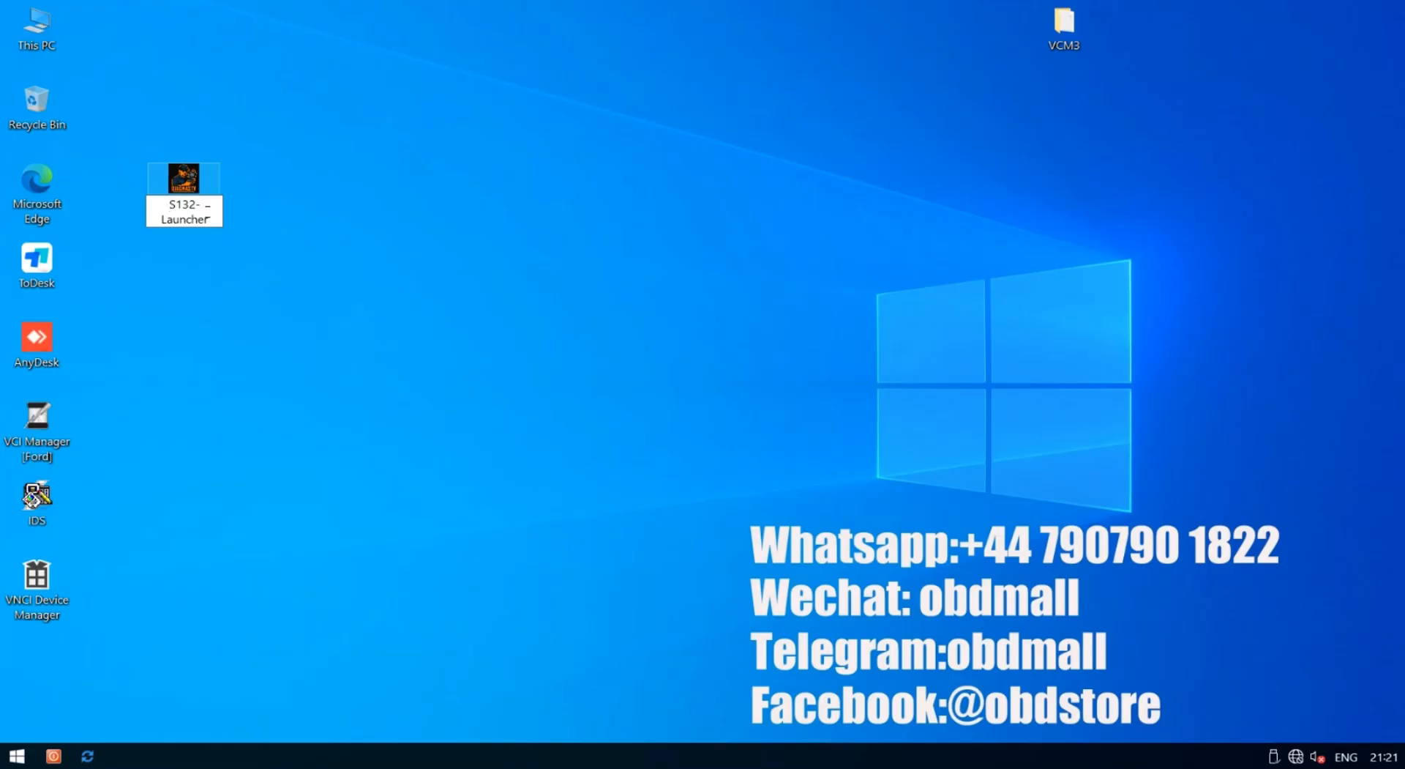
pyautogui.write('ID')
pyautogui.press('Return')
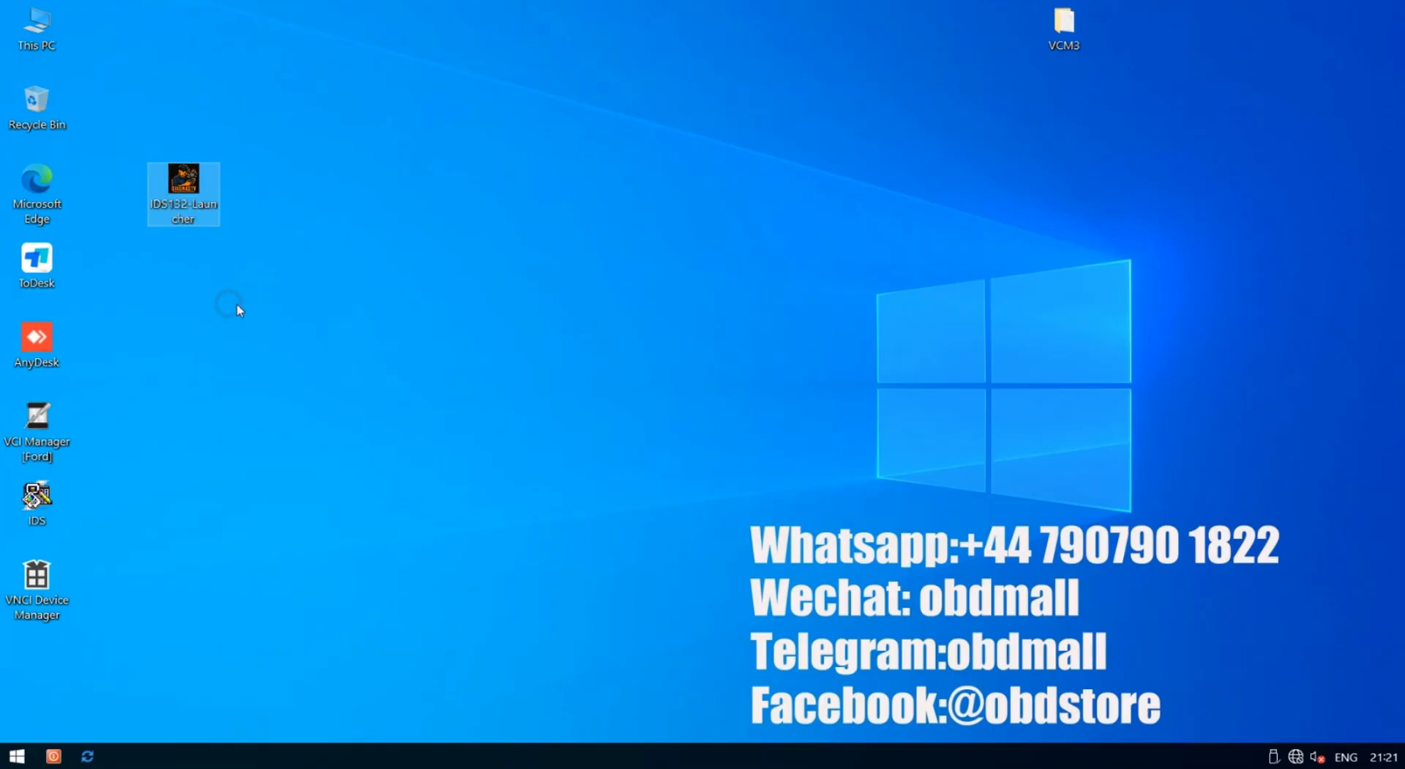
pyautogui.click(217, 209)
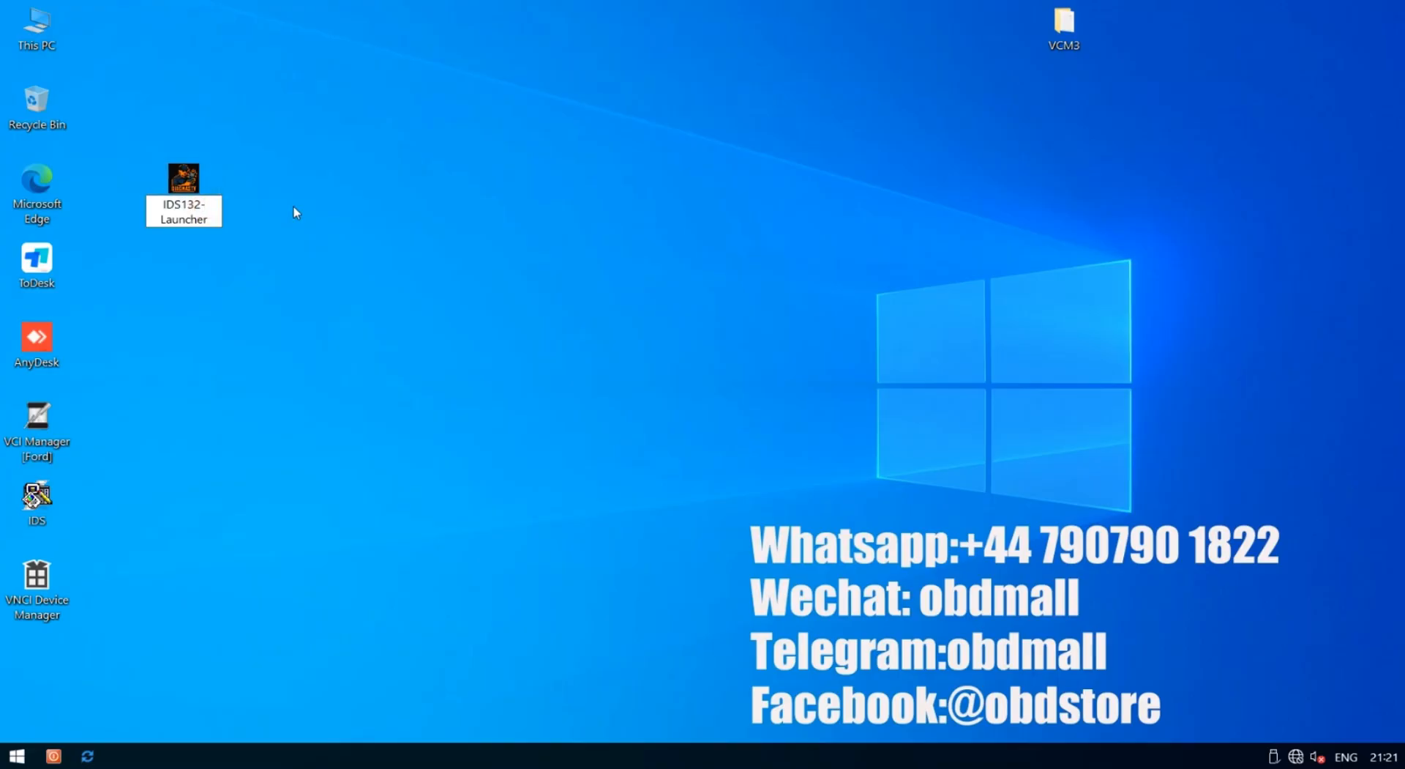
pyautogui.press('BackSpace')
pyautogui.click(222, 374)
pyautogui.click(284, 398)
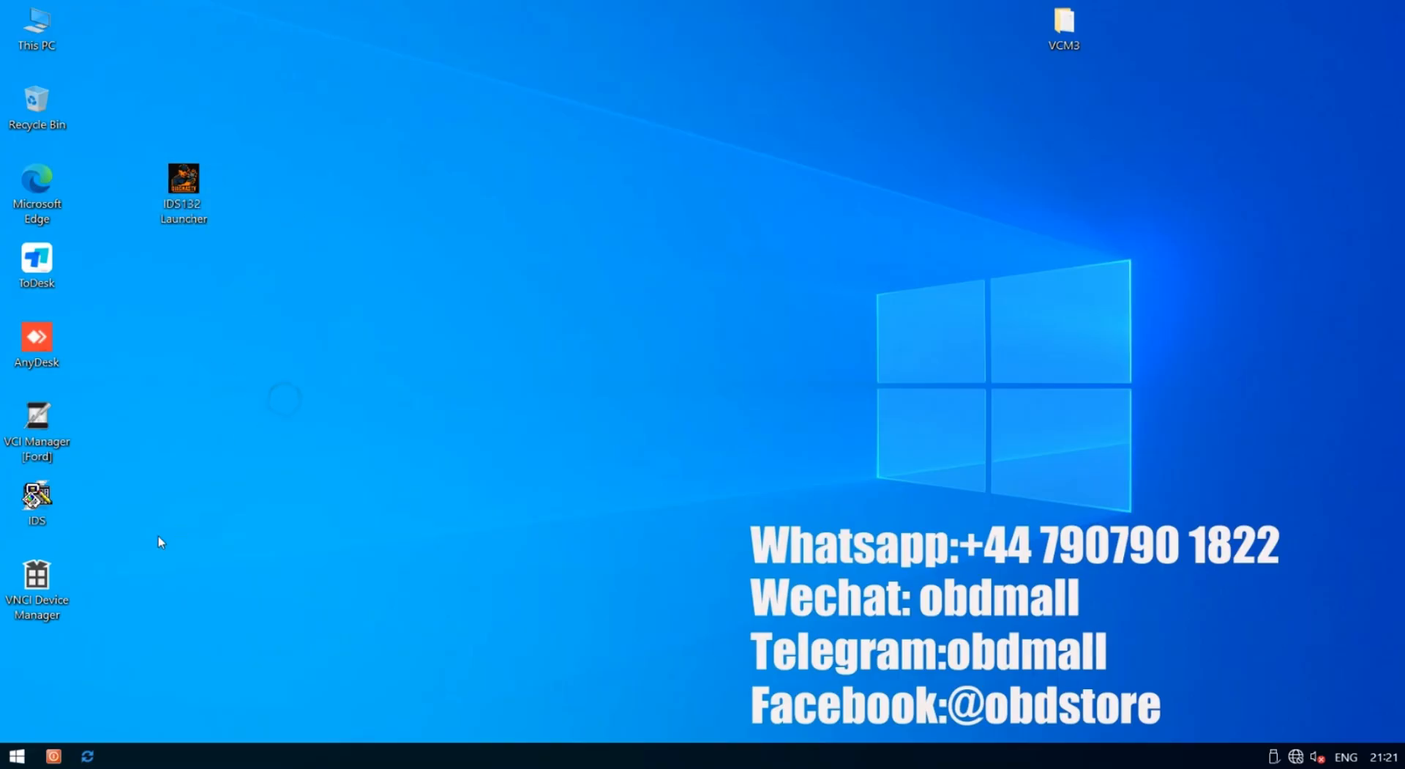
pyautogui.rightClick(41, 505)
pyautogui.click(129, 562)
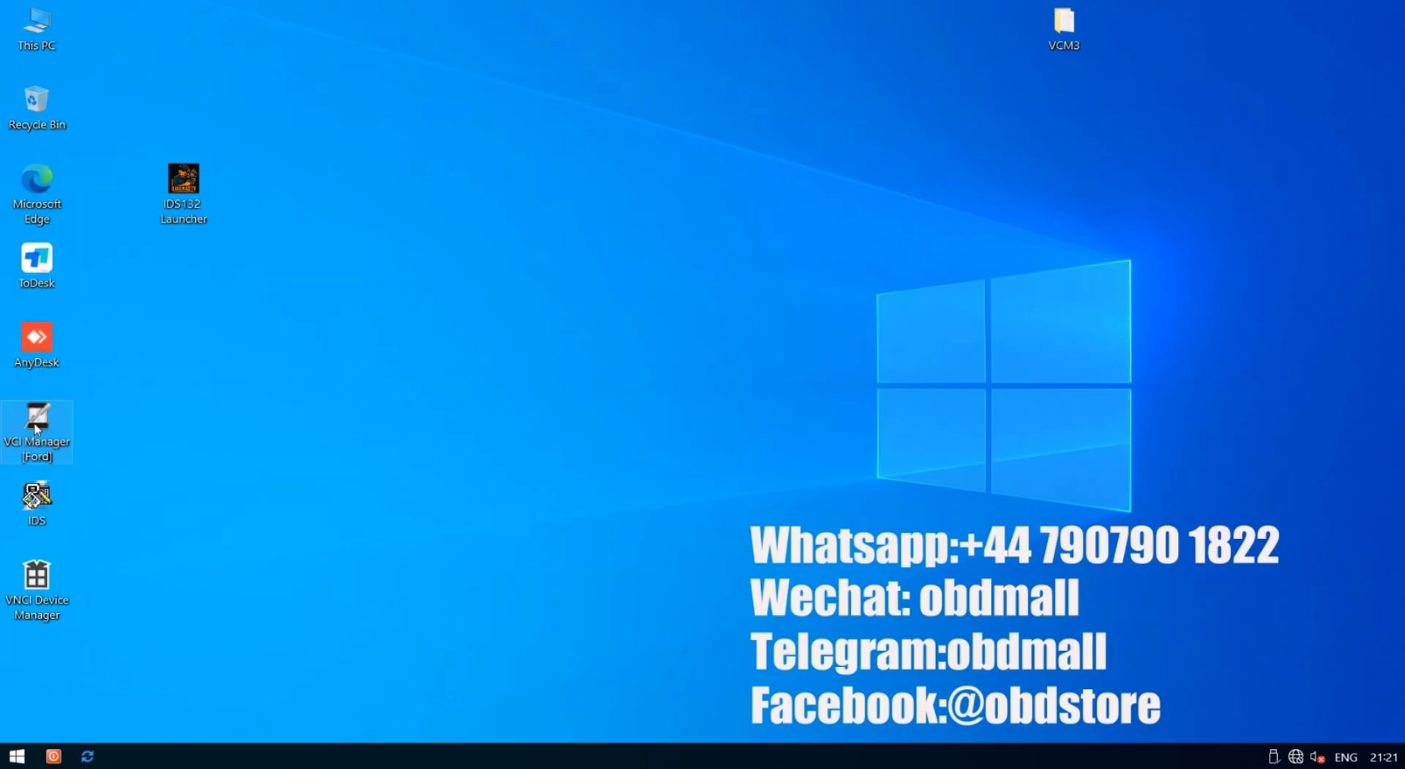
# Run IDS132 Launcher as administrator and apply patch option 1
pyautogui.rightClick(184, 180)
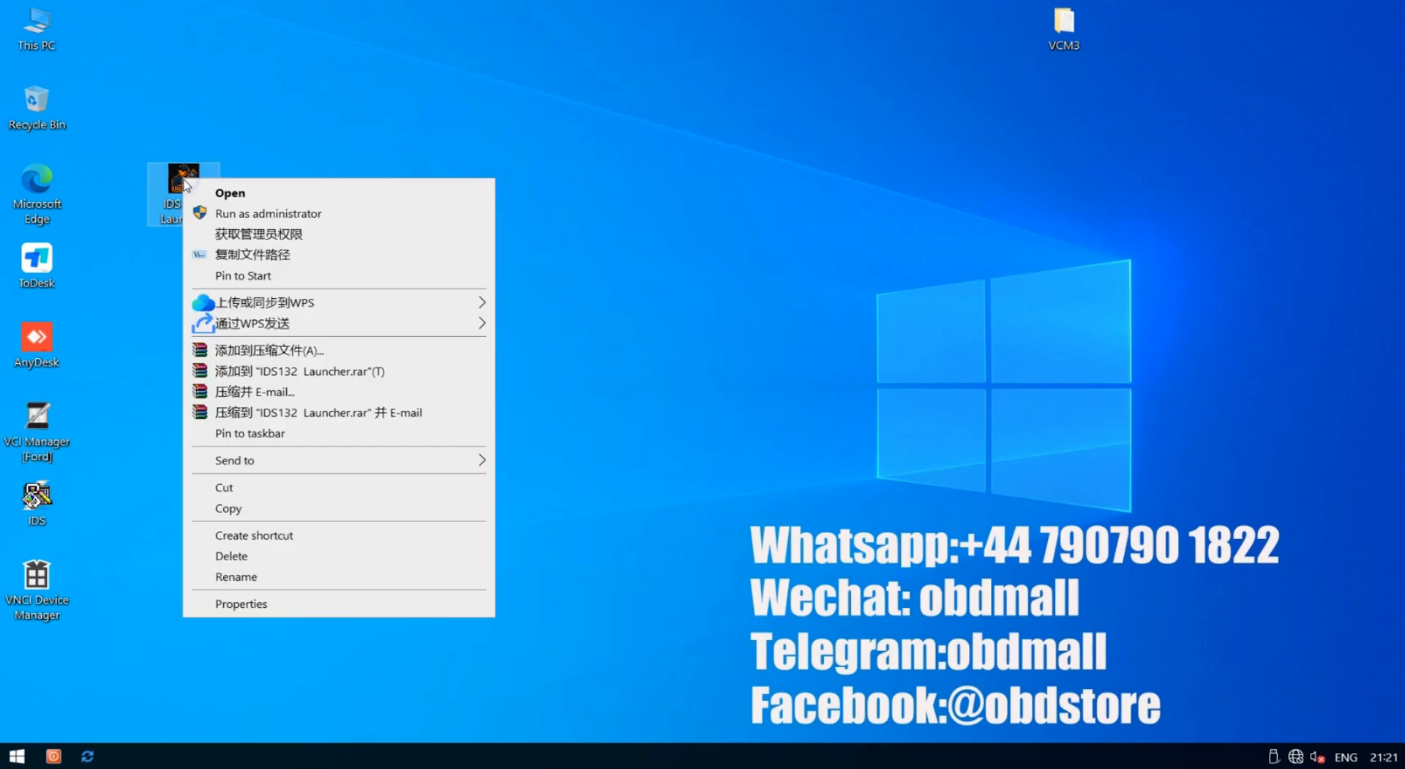
pyautogui.click(244, 214)
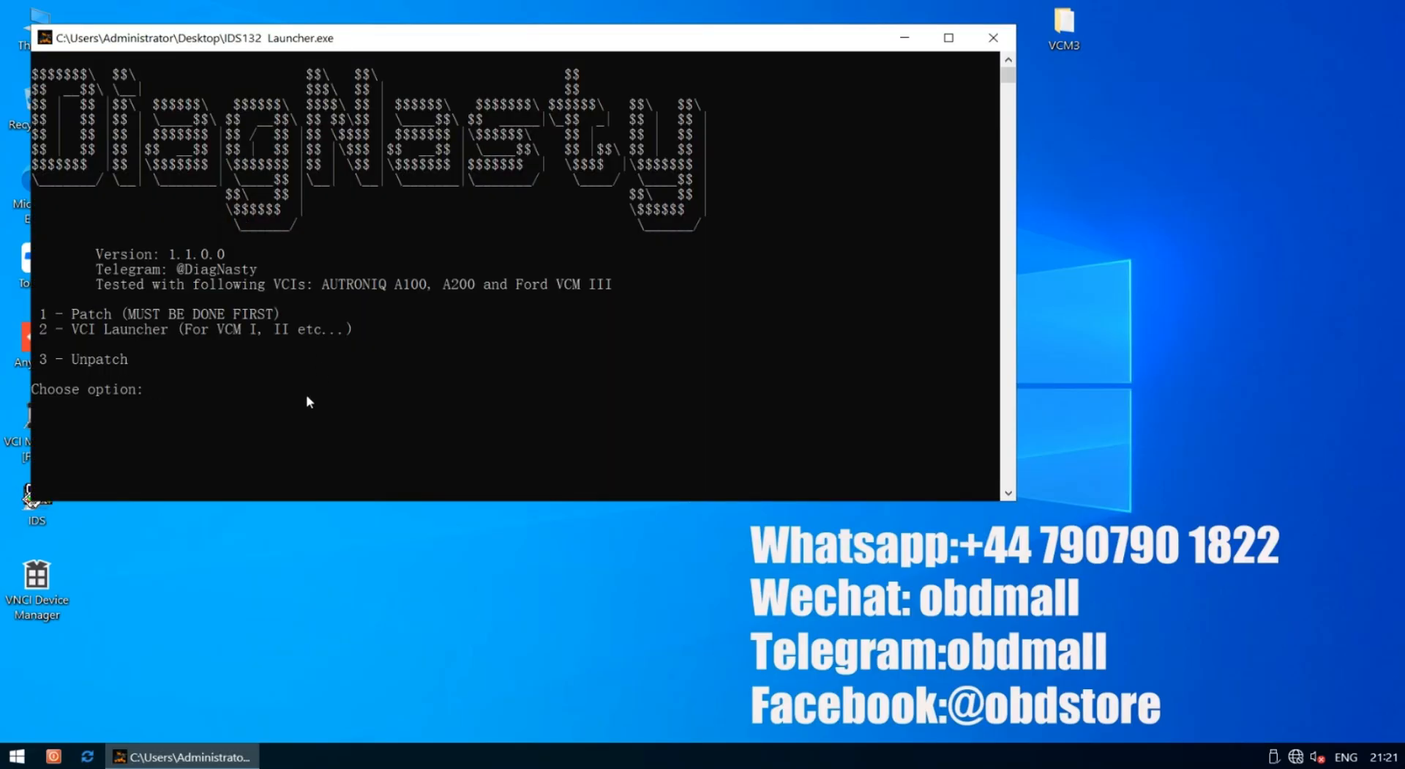
pyautogui.write('1')
pyautogui.press('Return')
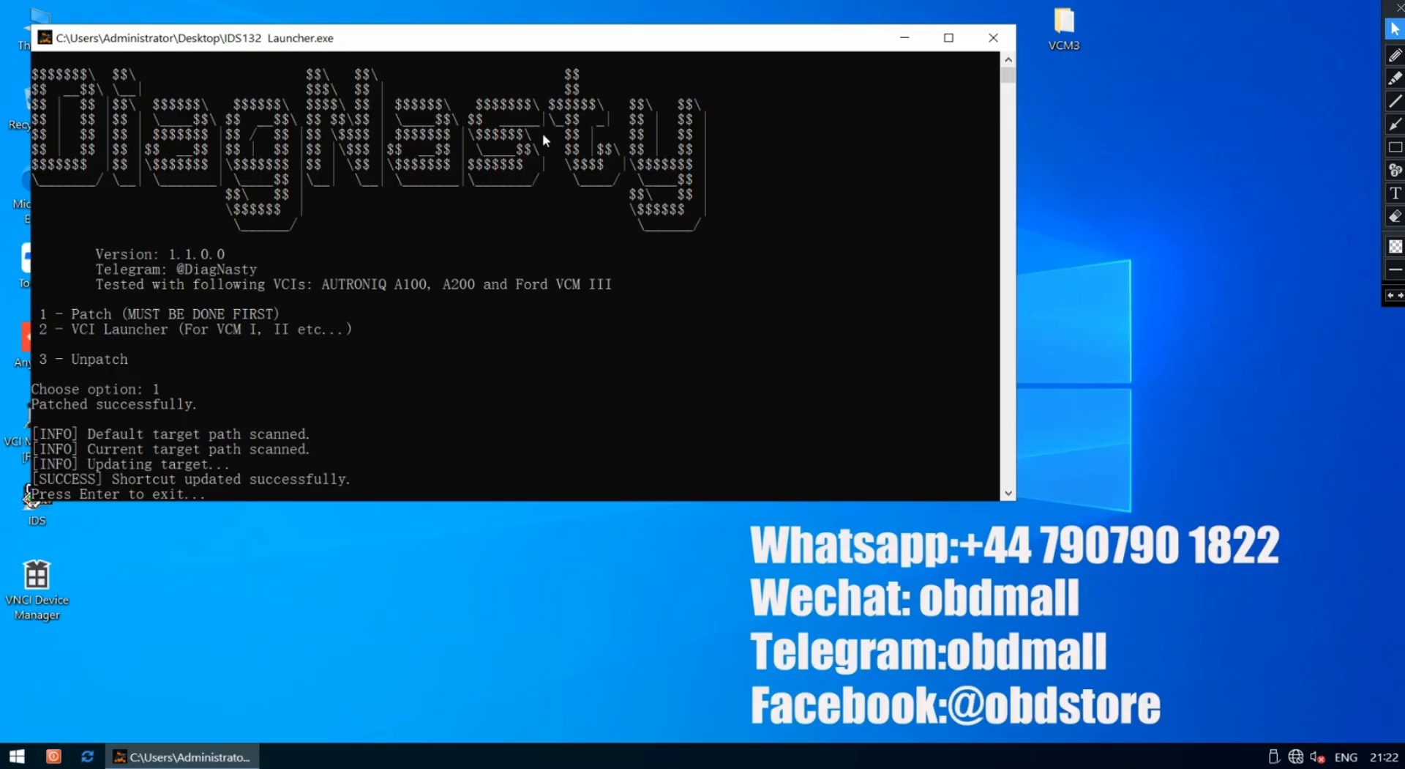
# After 'Patched successfully' and 'Shortcut updated successfully' appear, exit the launcher console
pyautogui.click(561, 315)
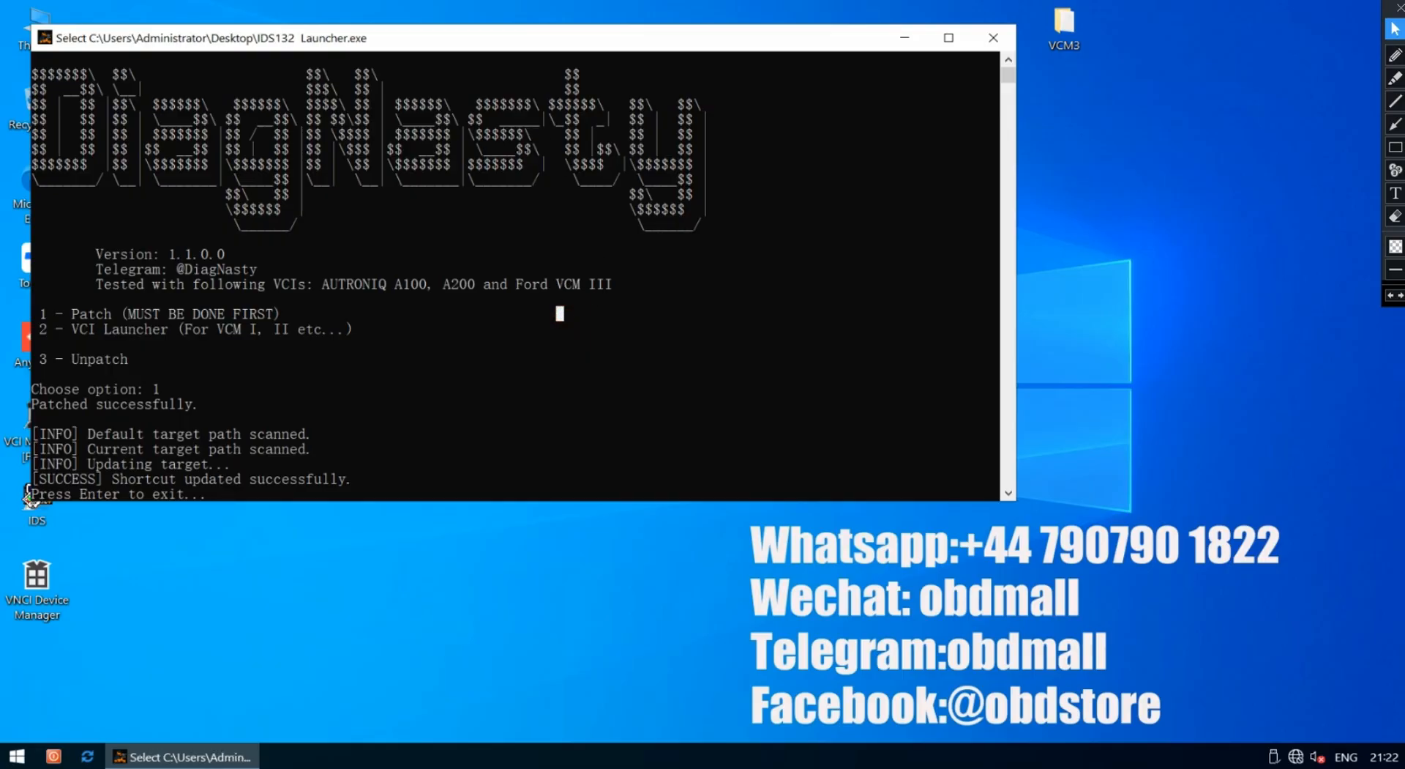
pyautogui.click(445, 418)
pyautogui.press('Return')
pyautogui.click(391, 479)
pyautogui.press('Return')
pyautogui.press('Return')
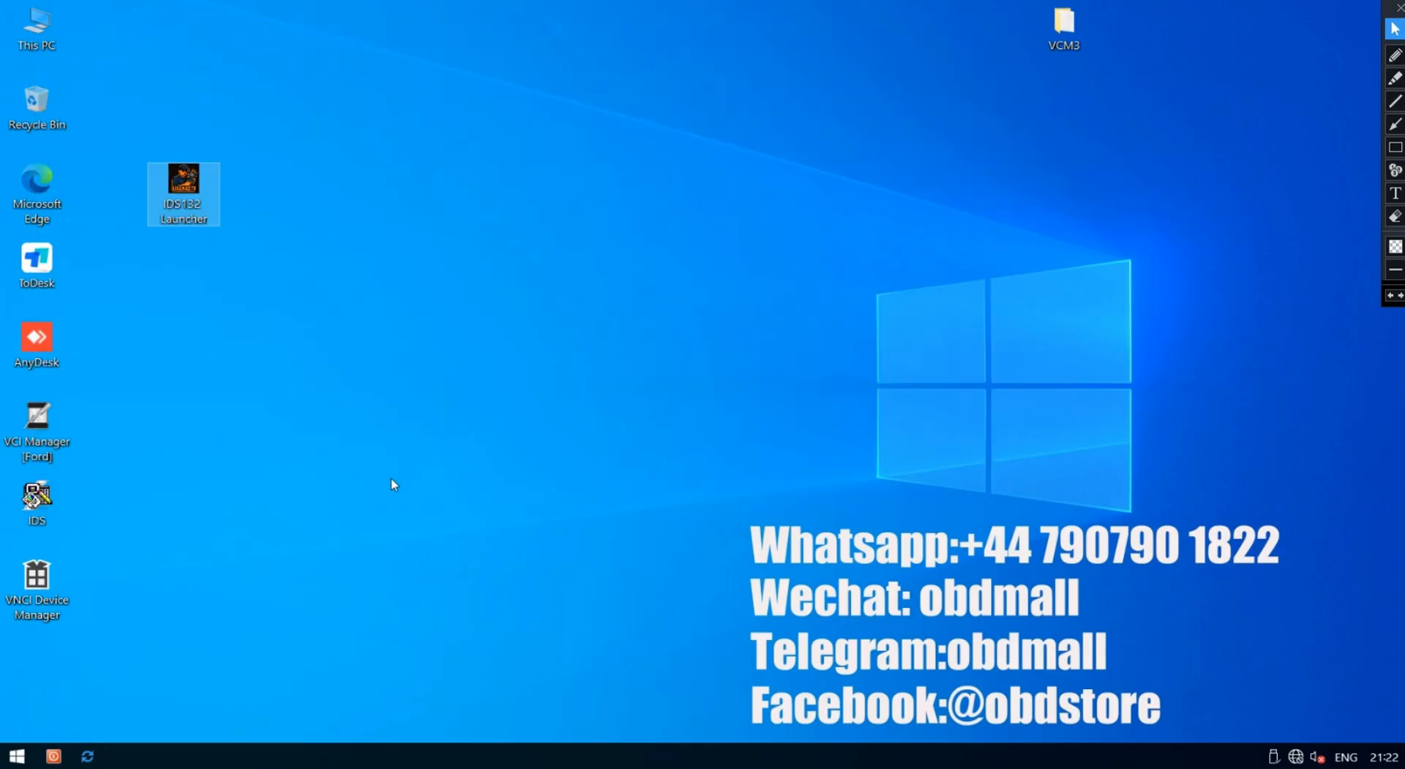
# Run IDS132 Launcher as administrator and choose option 2, the VCI launcher
pyautogui.rightClick(186, 182)
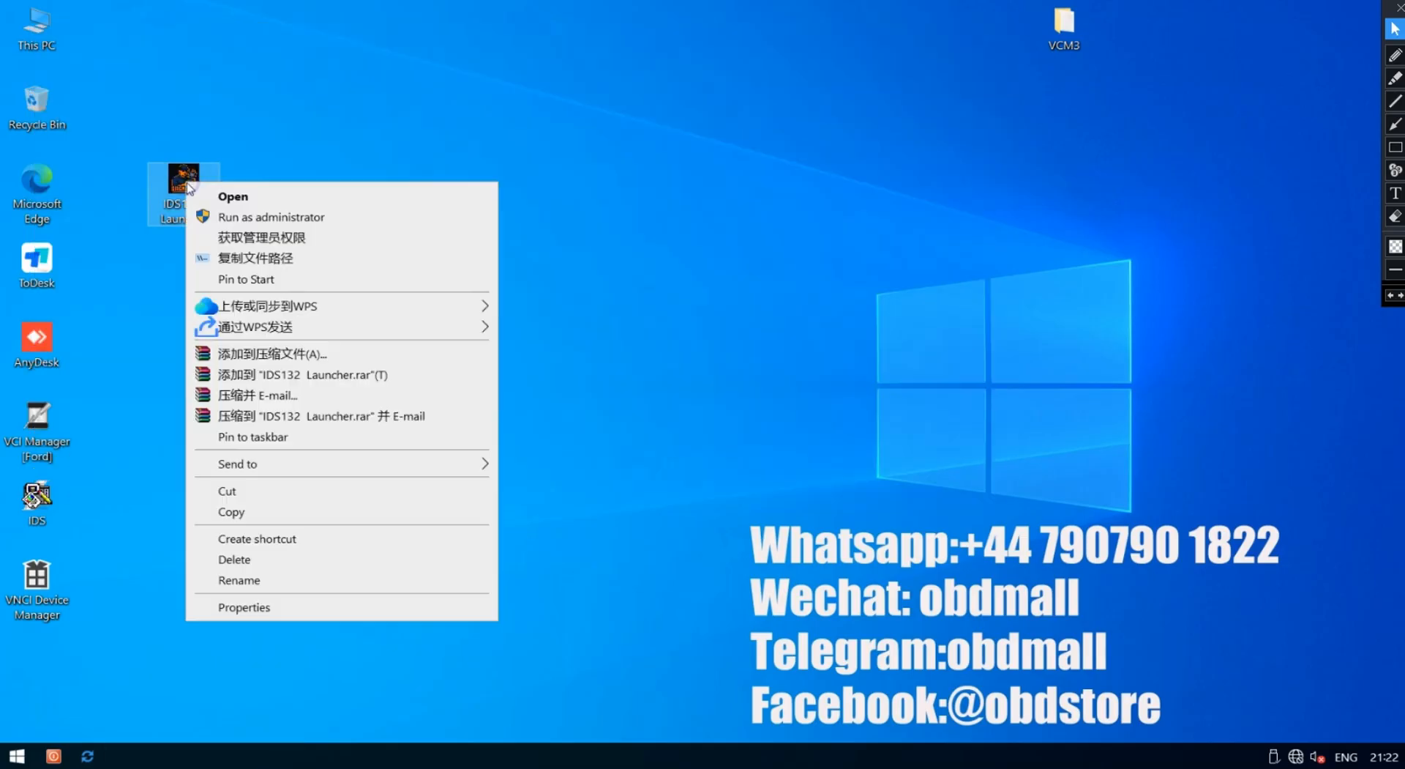
pyautogui.click(281, 218)
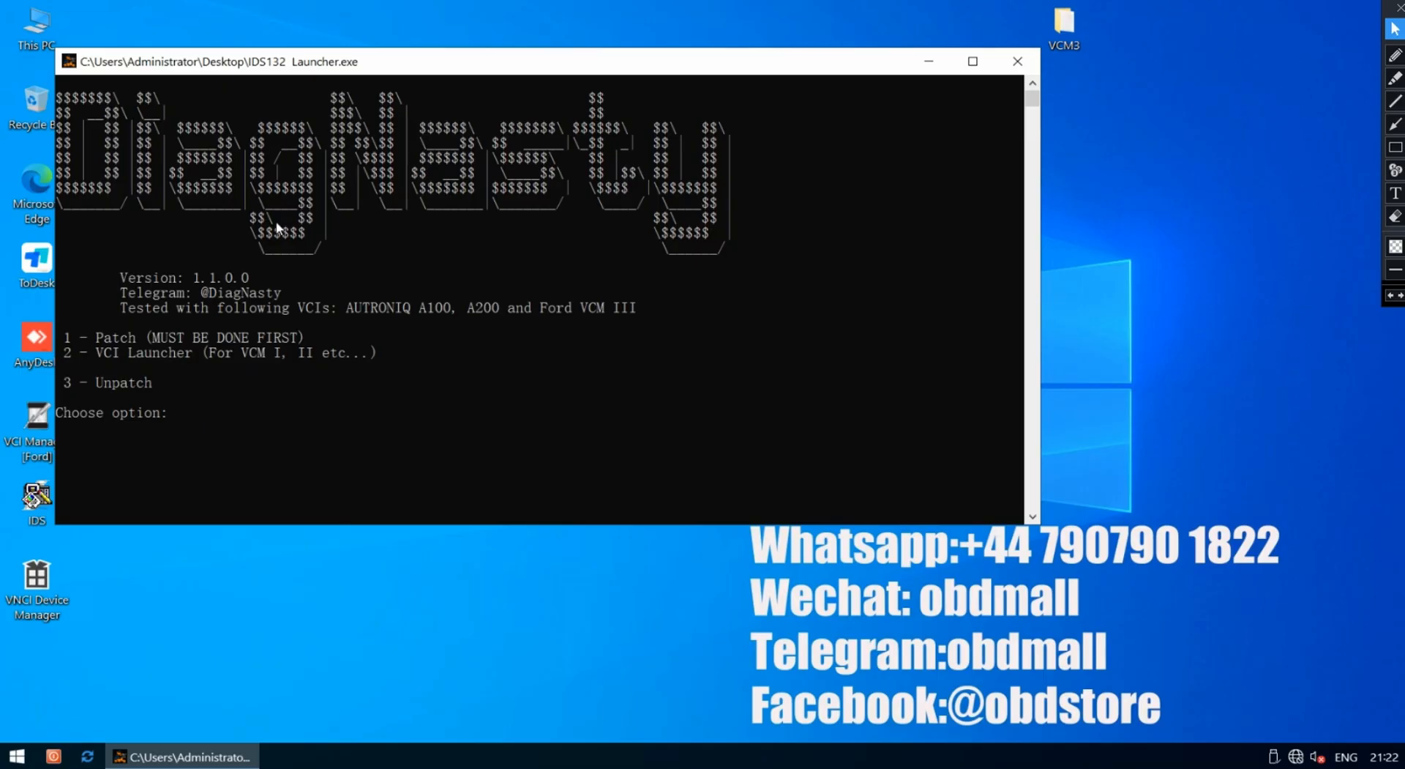
pyautogui.write('2')
pyautogui.press('Return')
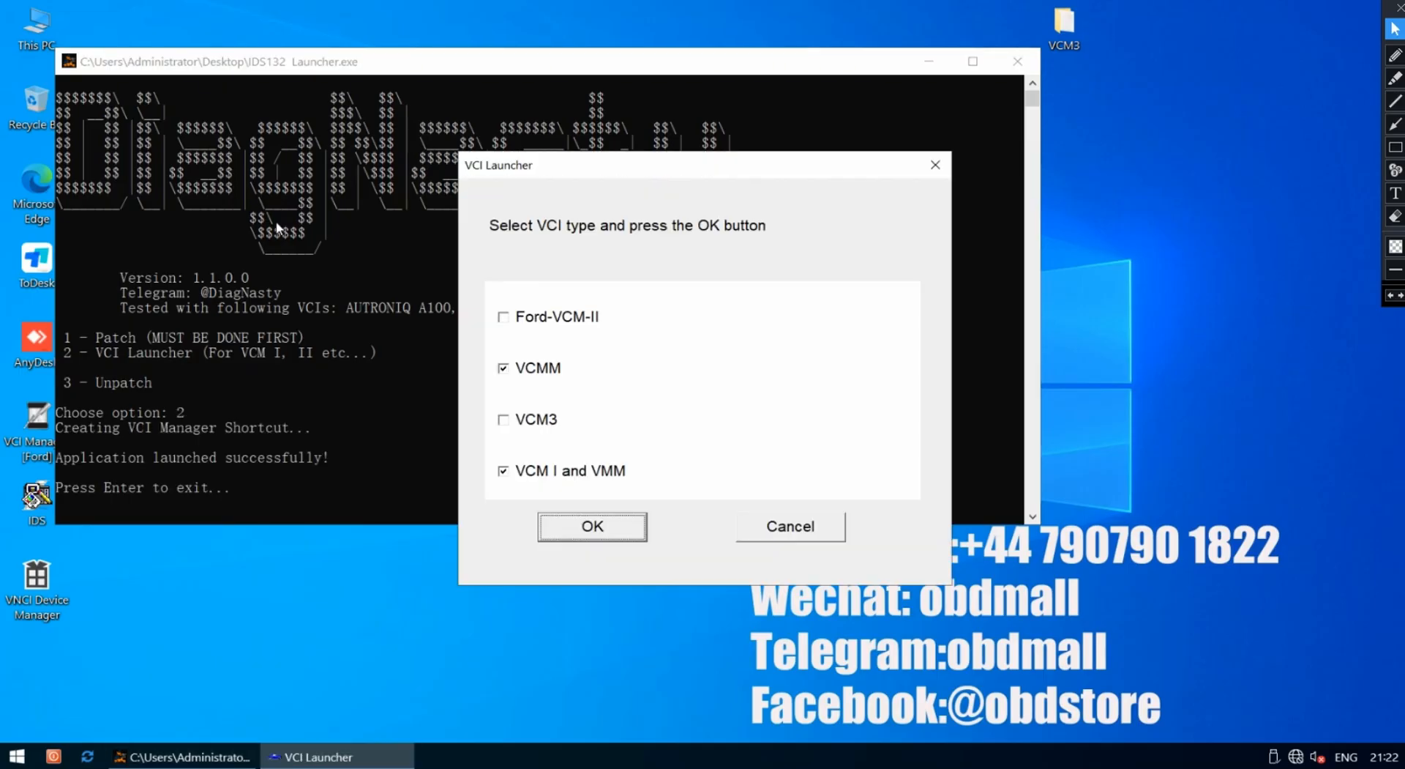
# In the VCI Launcher dialog, untick VCMM and tick VCM3 as the interface type
pyautogui.click(504, 369)
pyautogui.click(505, 369)
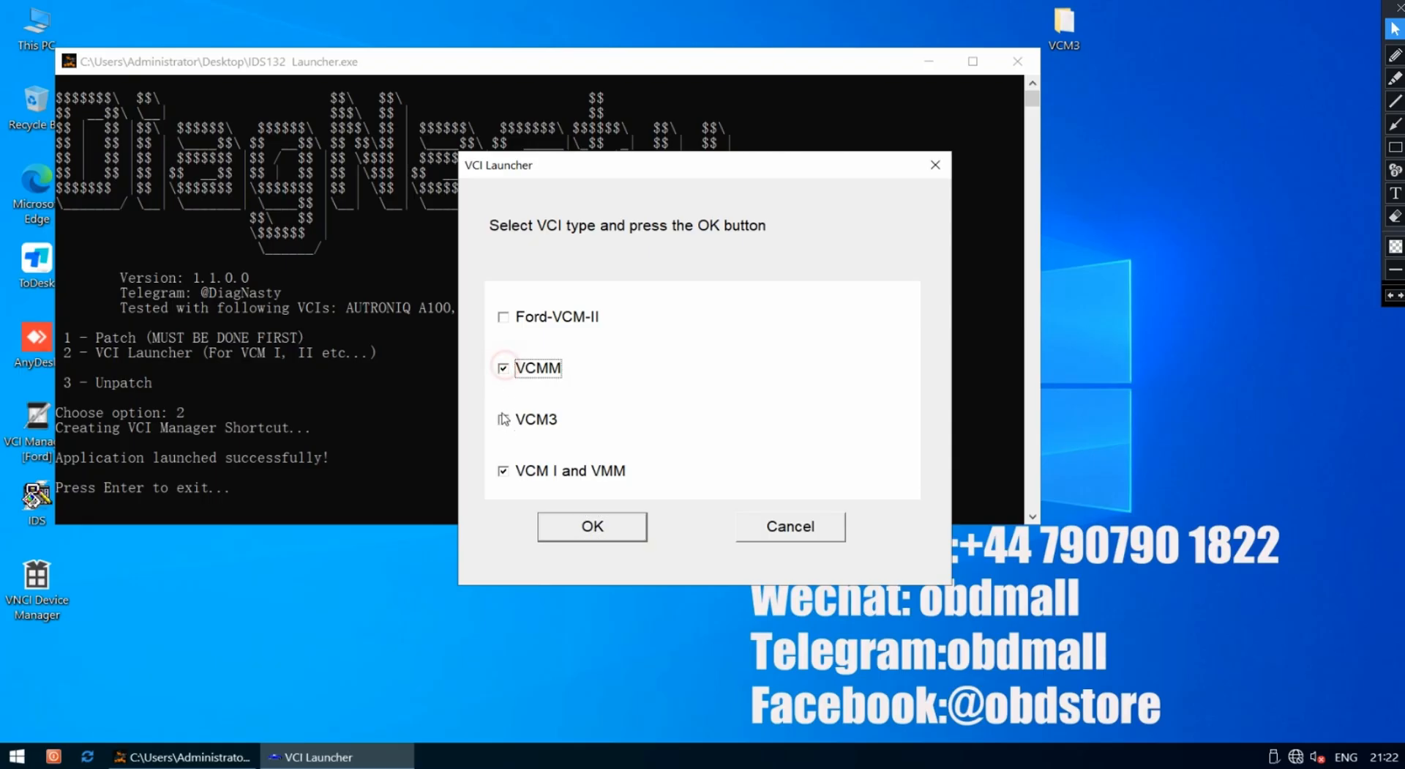
pyautogui.click(503, 421)
pyautogui.click(504, 369)
pyautogui.click(503, 420)
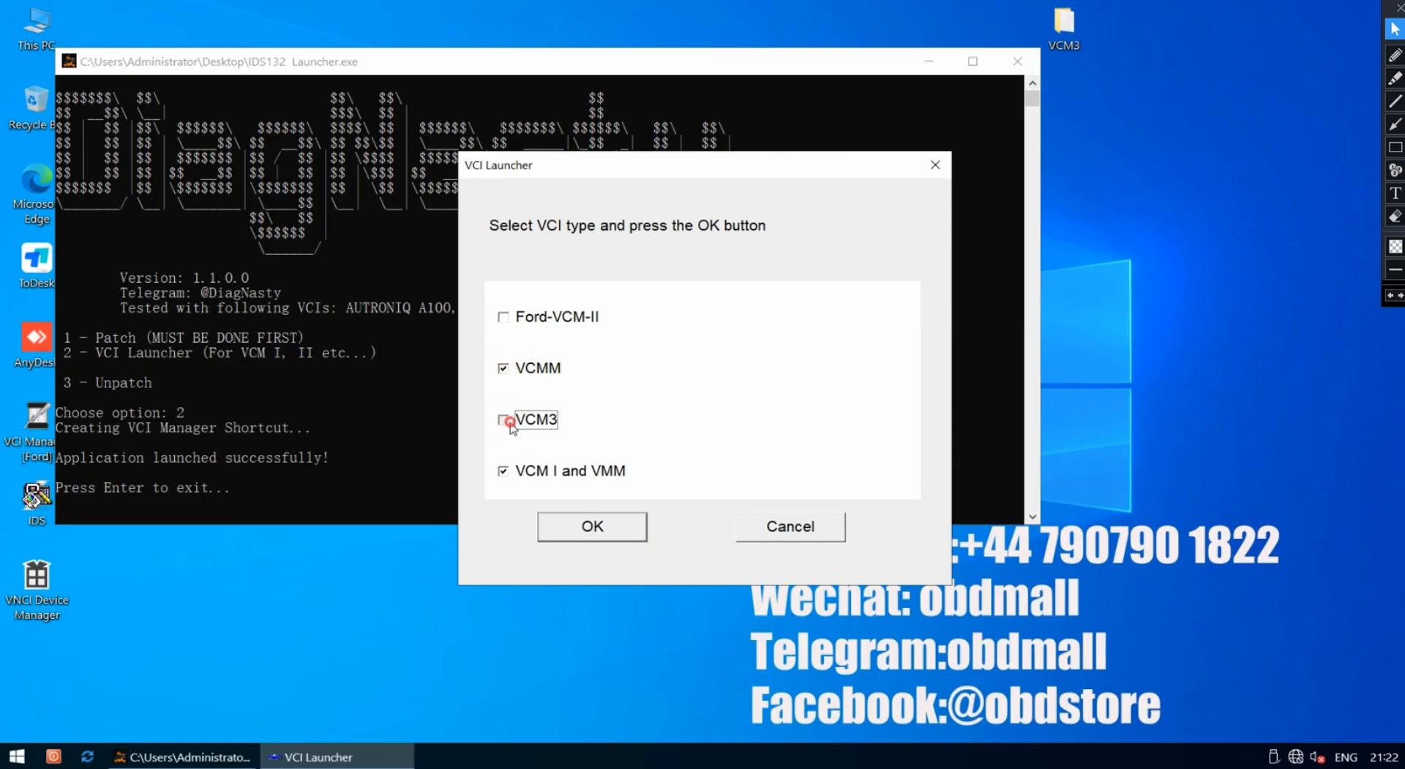
pyautogui.click(502, 471)
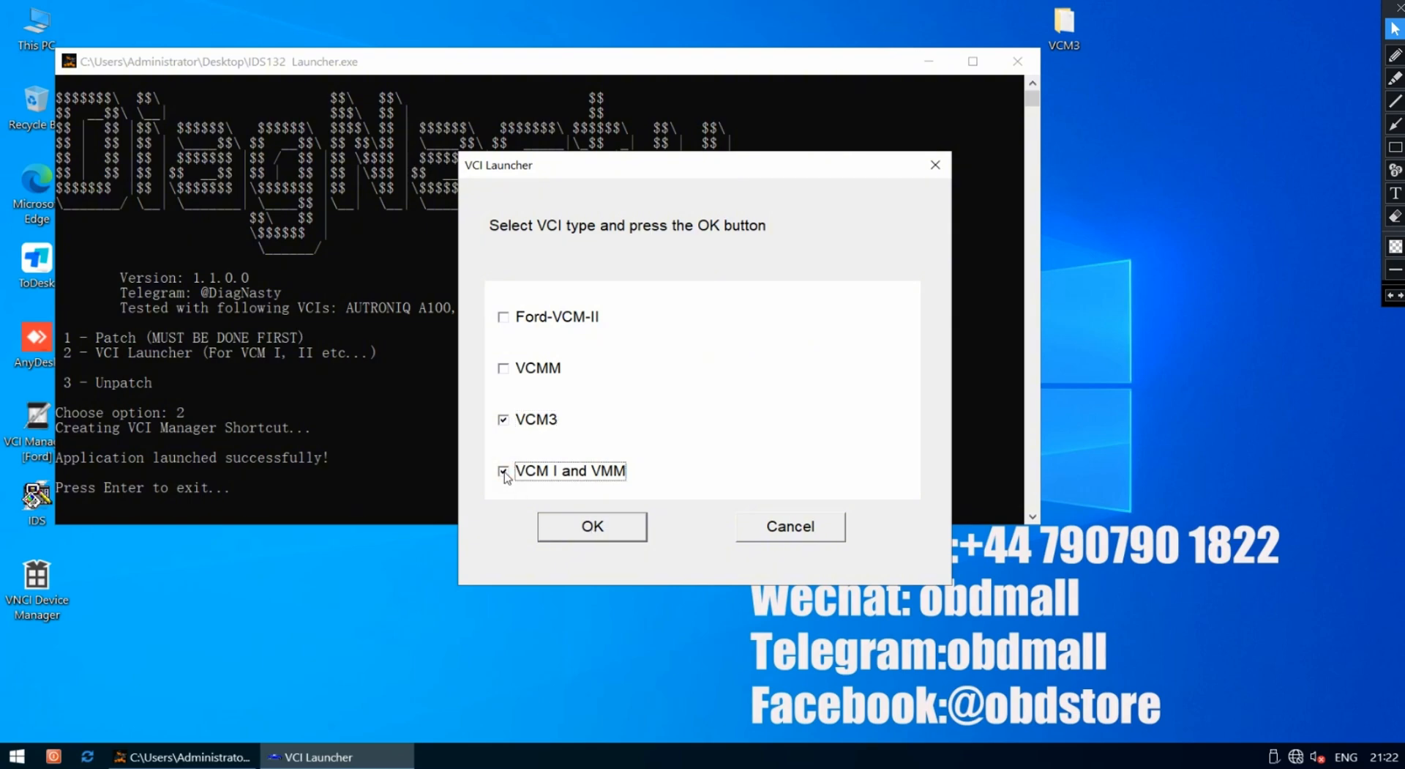
# Launch IDS and configure it: dealer type Ford/Lincoln/Mercury, a dealer code, country GERMANY
pyautogui.click(592, 540)
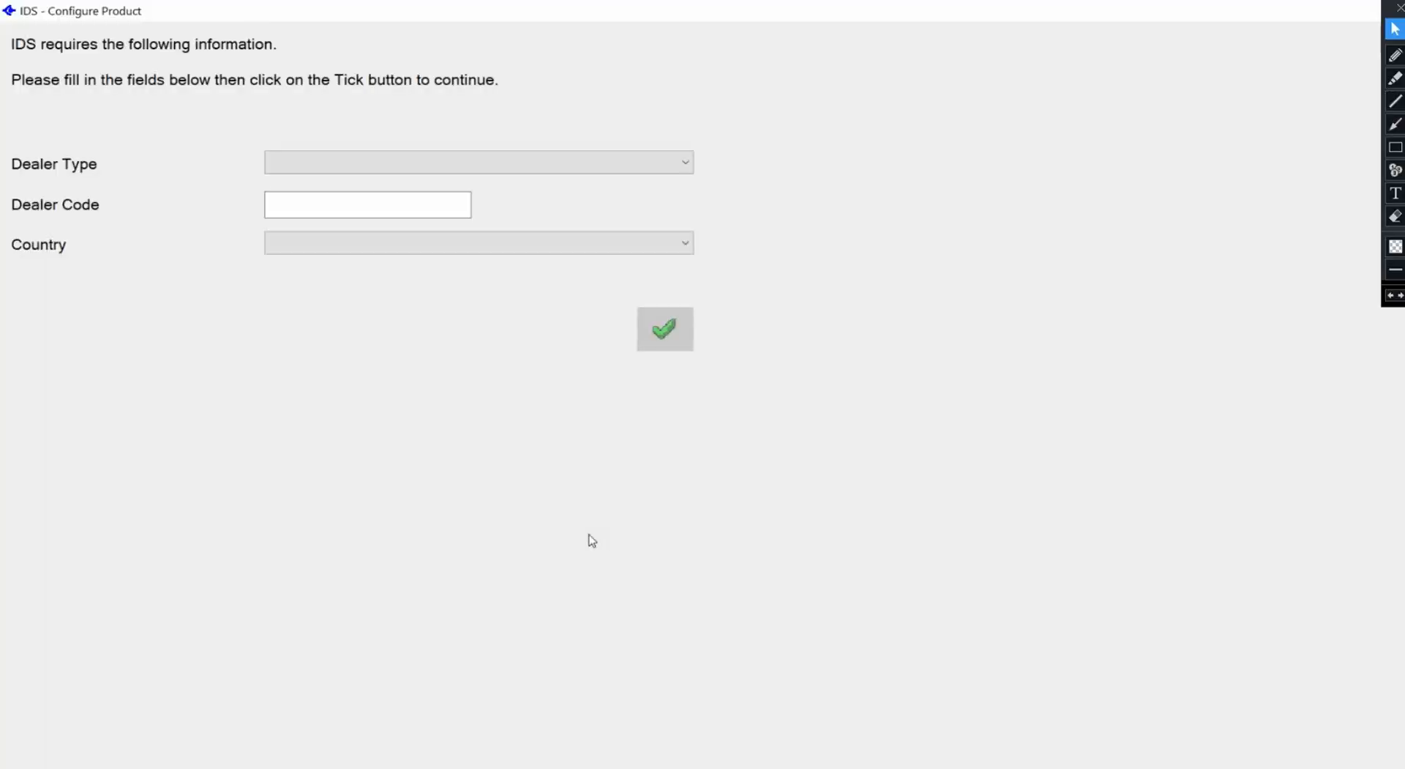
pyautogui.click(389, 170)
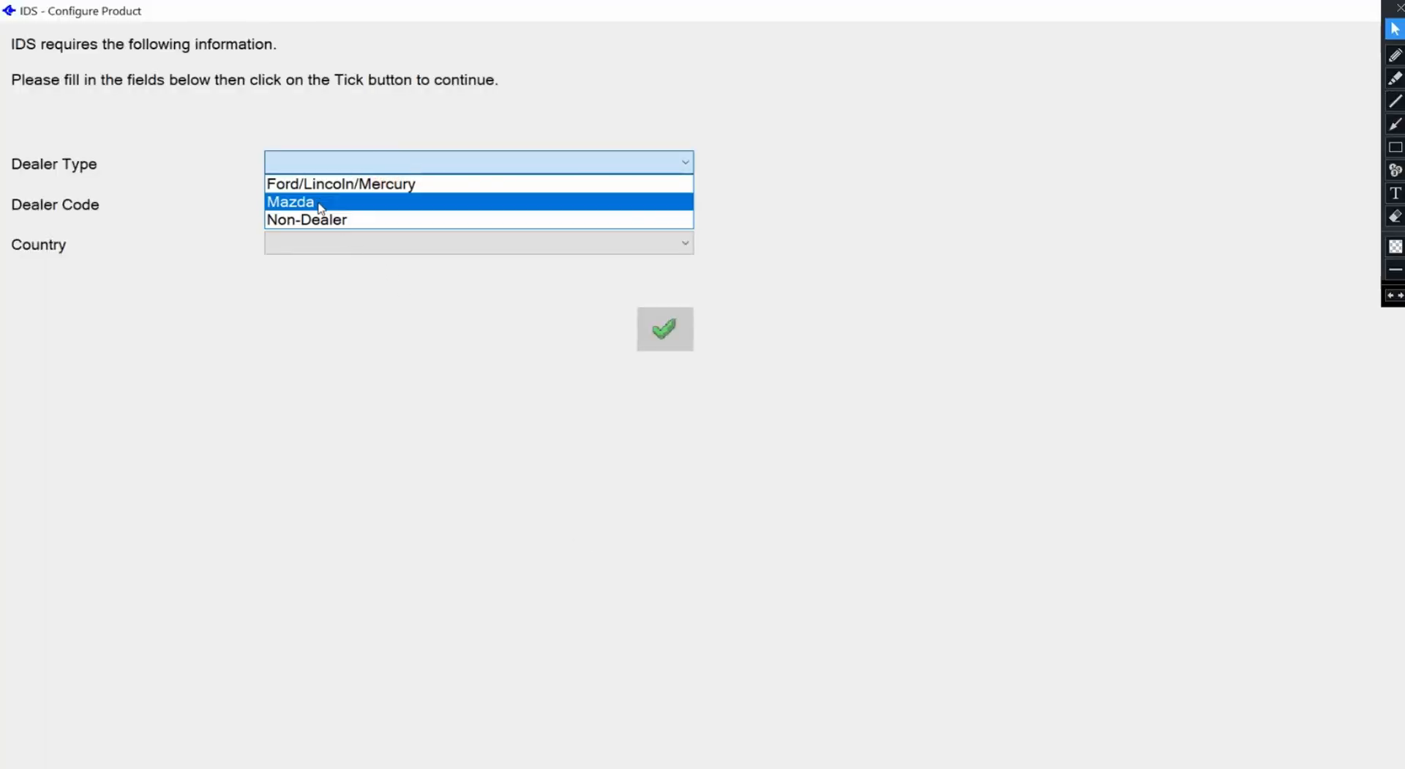
pyautogui.click(341, 186)
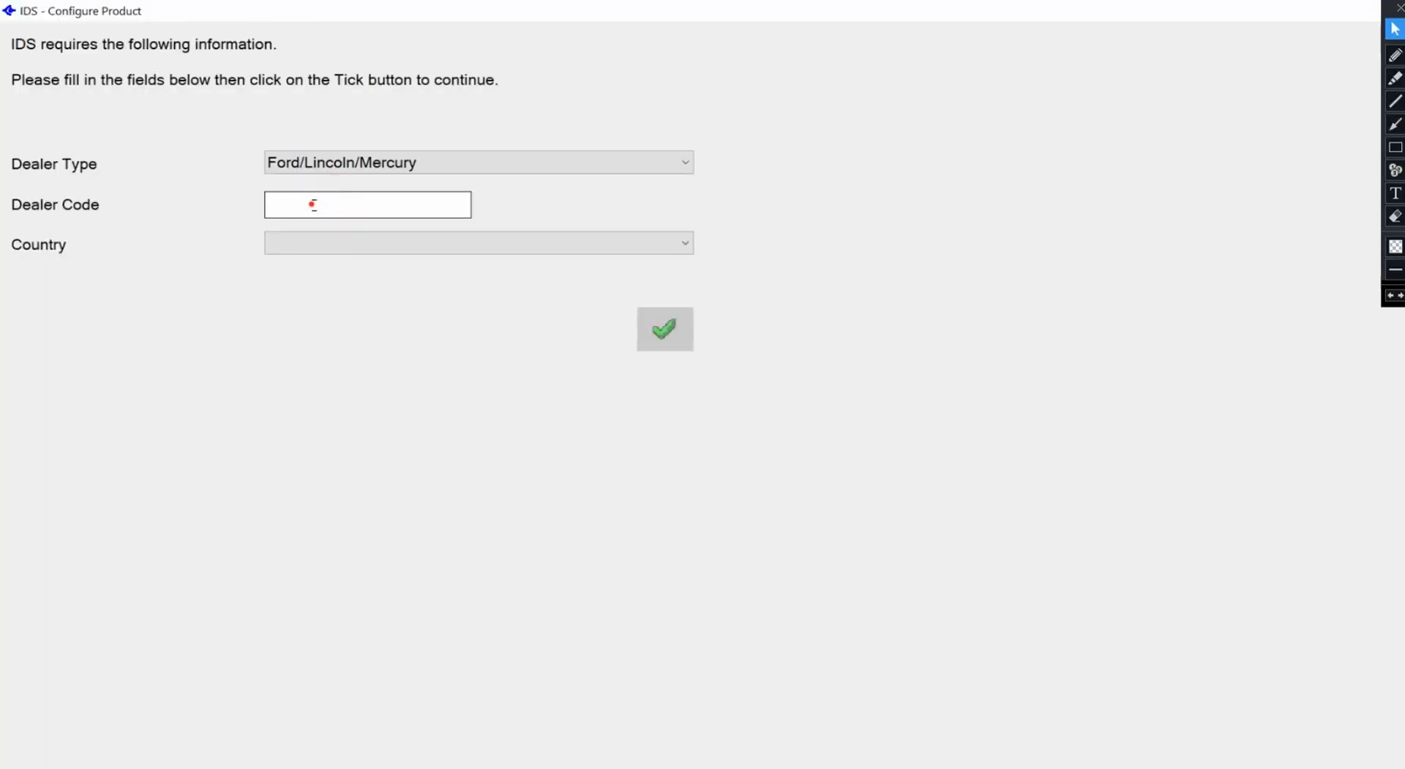
pyautogui.write('1234')
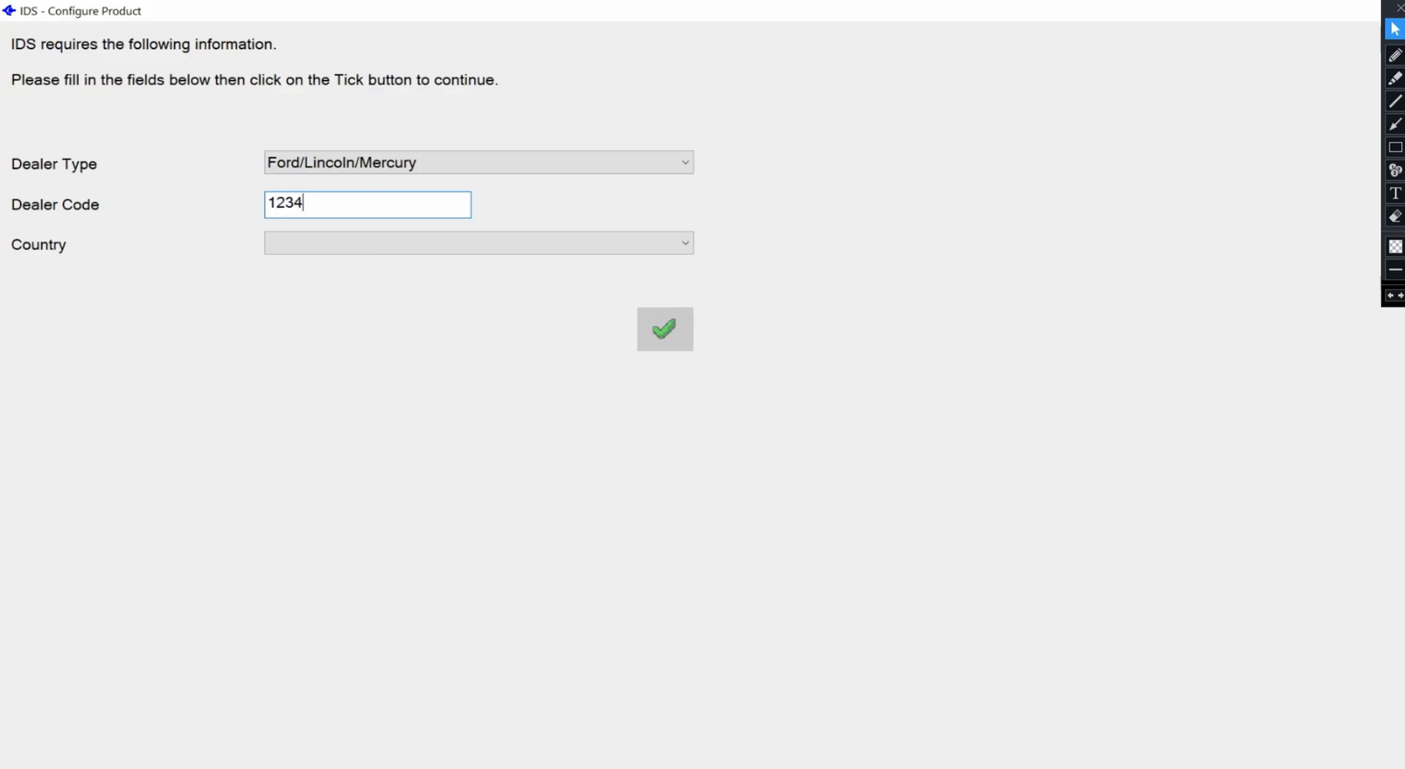
pyautogui.write('56')
pyautogui.click(524, 244)
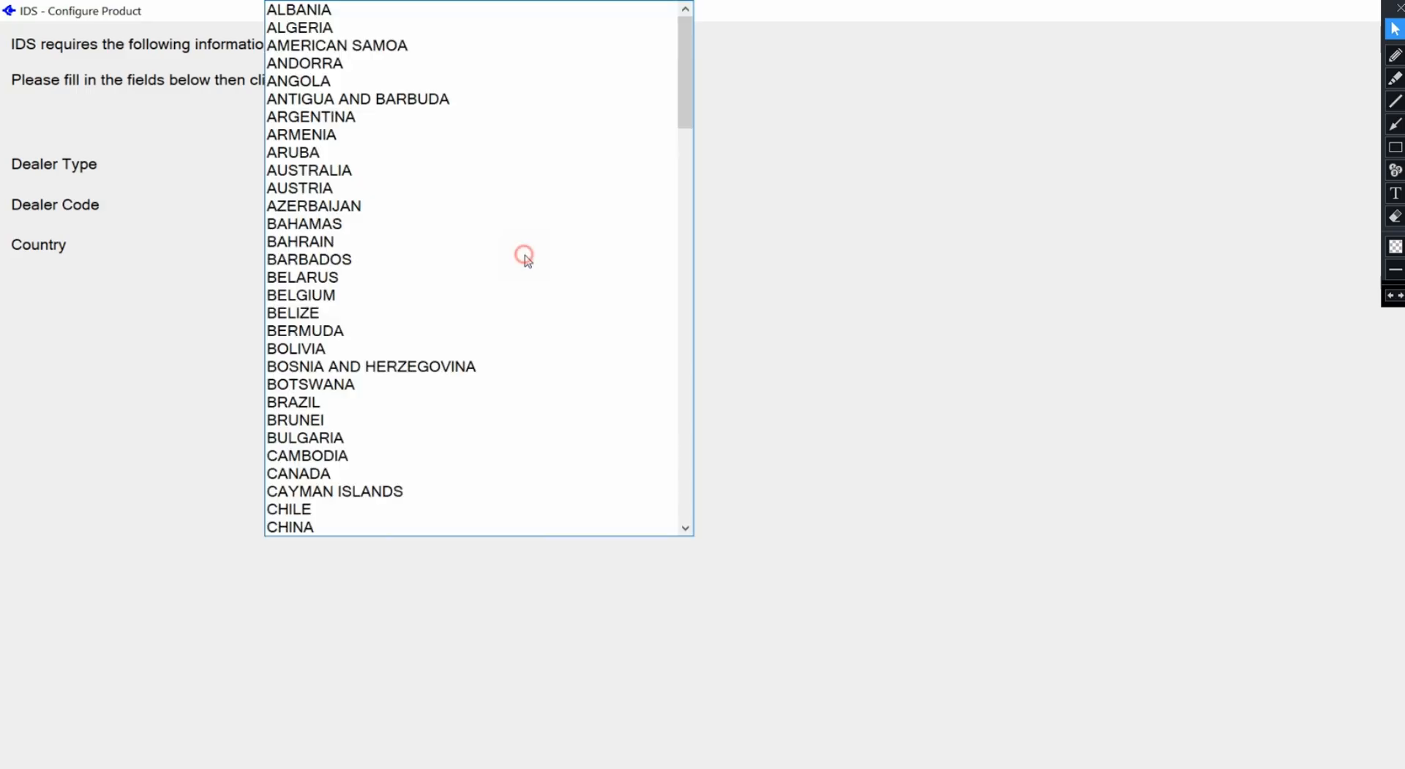
pyautogui.scroll(-8, 325, 366)
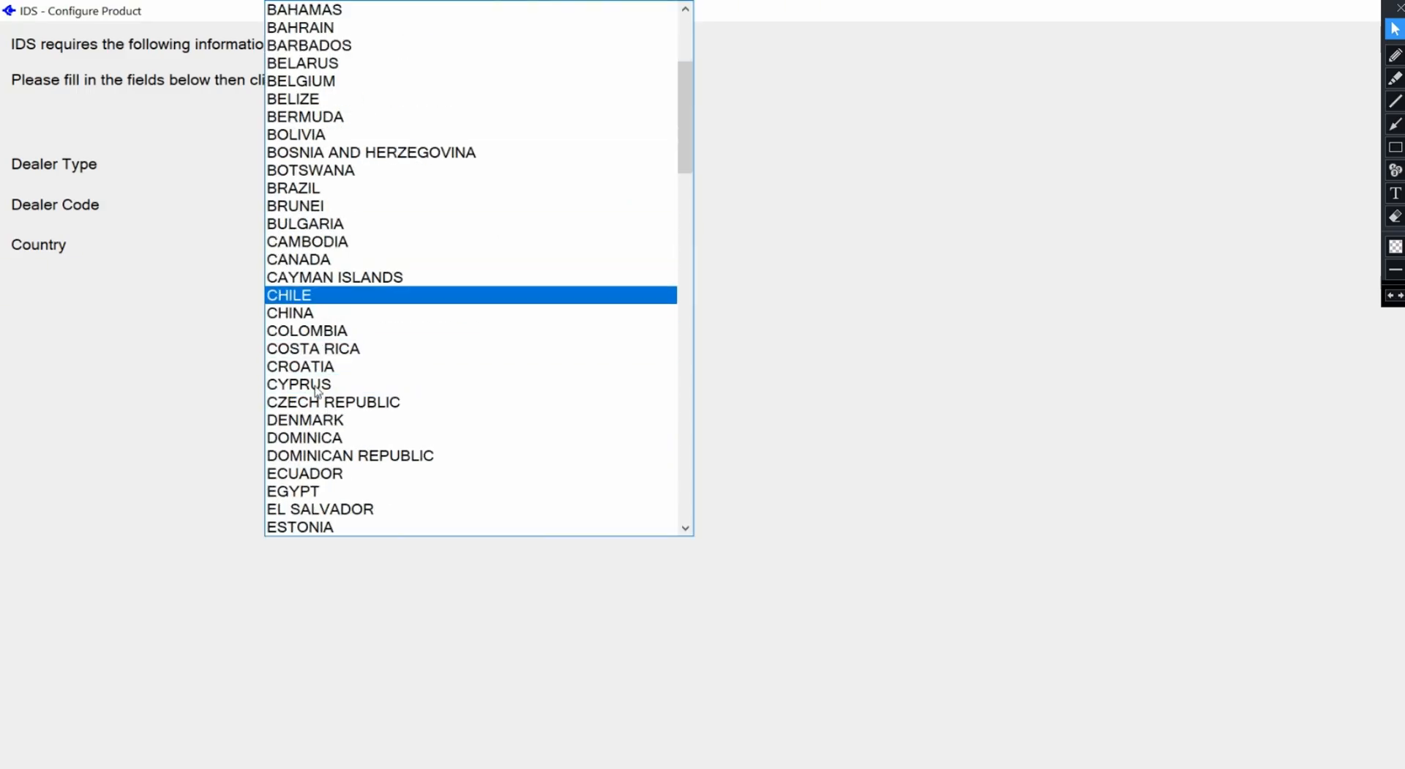
pyautogui.scroll(-4, 325, 366)
pyautogui.click(303, 221)
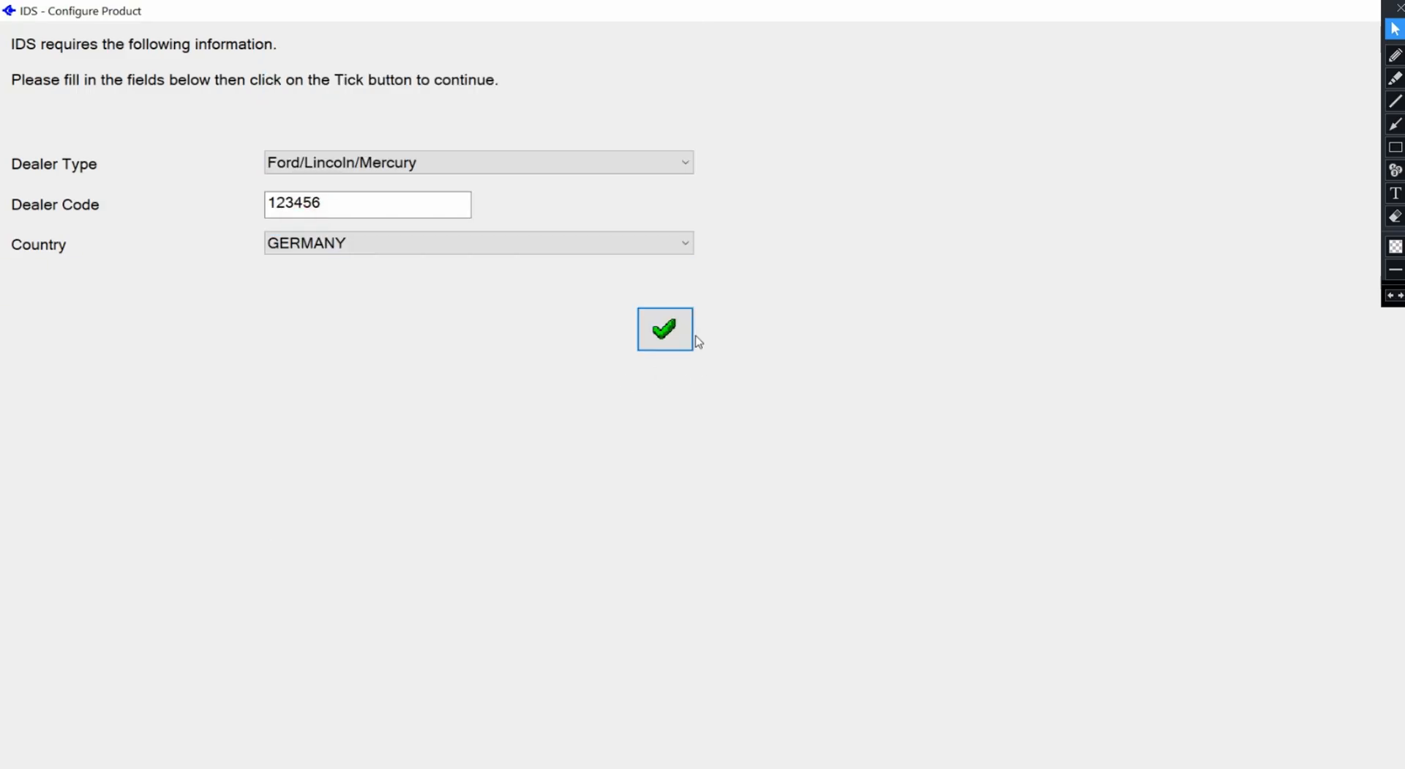
pyautogui.click(669, 336)
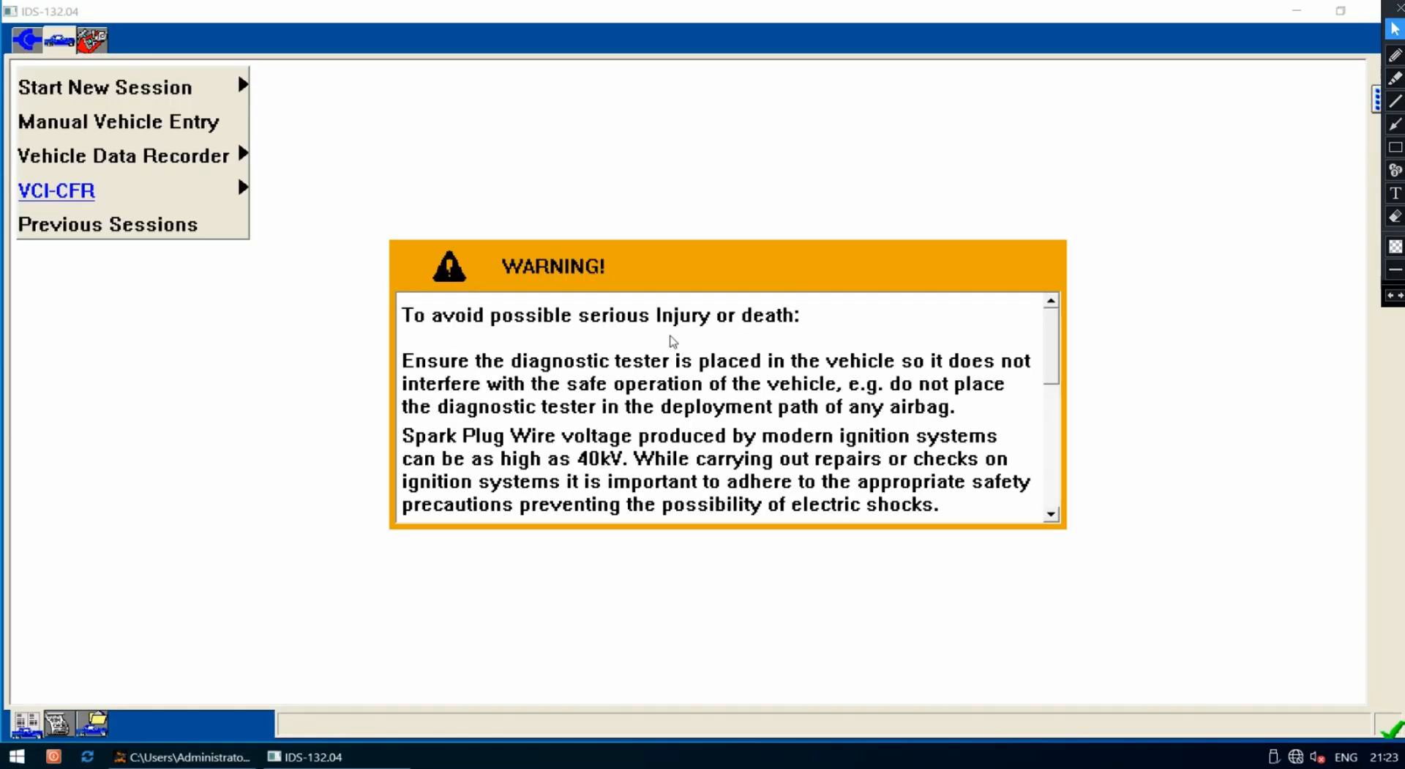
# Review the IDS safety WARNING box, then close IDS and confirm the exit prompt
pyautogui.moveTo(1057, 339)
pyautogui.mouseDown()
pyautogui.moveTo(1057, 495)
pyautogui.moveTo(1045, 326)
pyautogui.mouseUp()
pyautogui.click(1399, 8)
pyautogui.click(1388, 15)
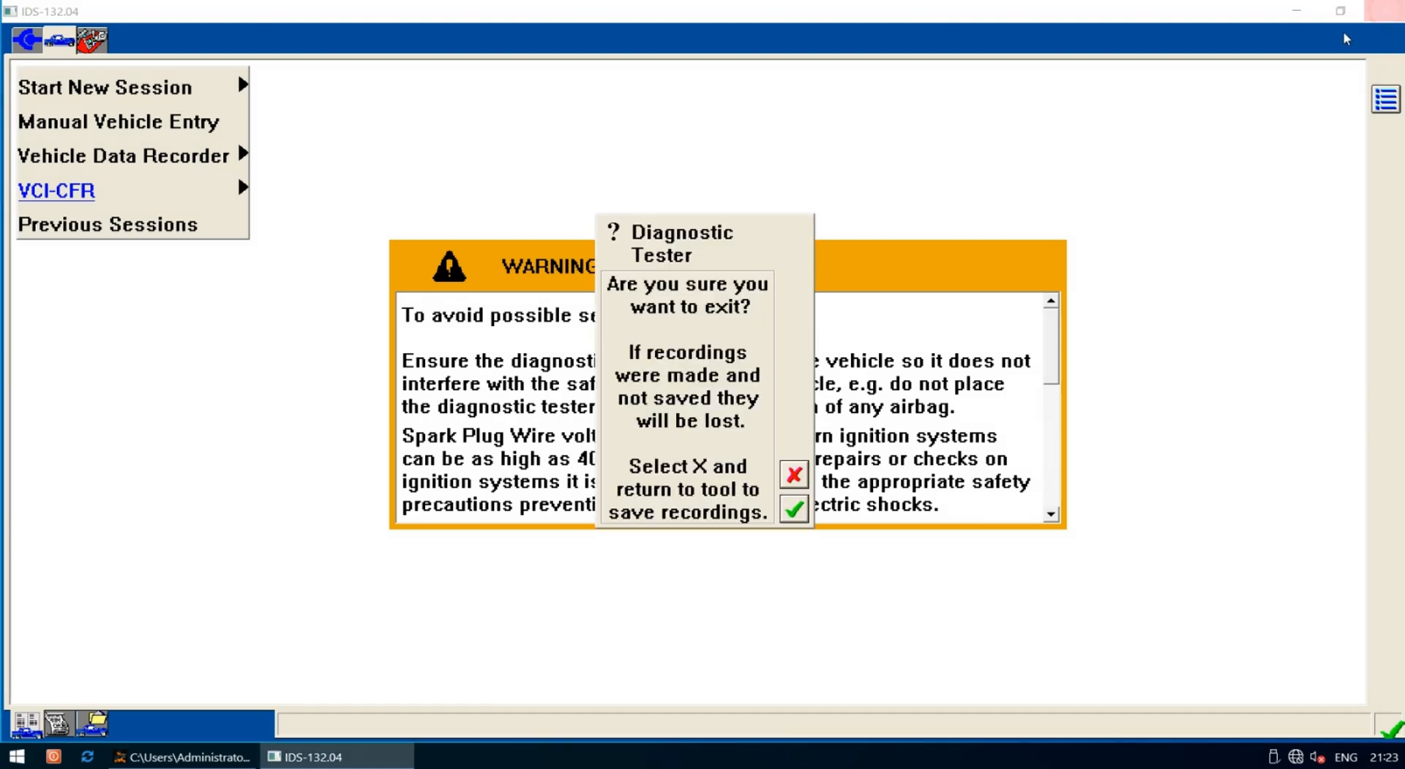
pyautogui.click(794, 505)
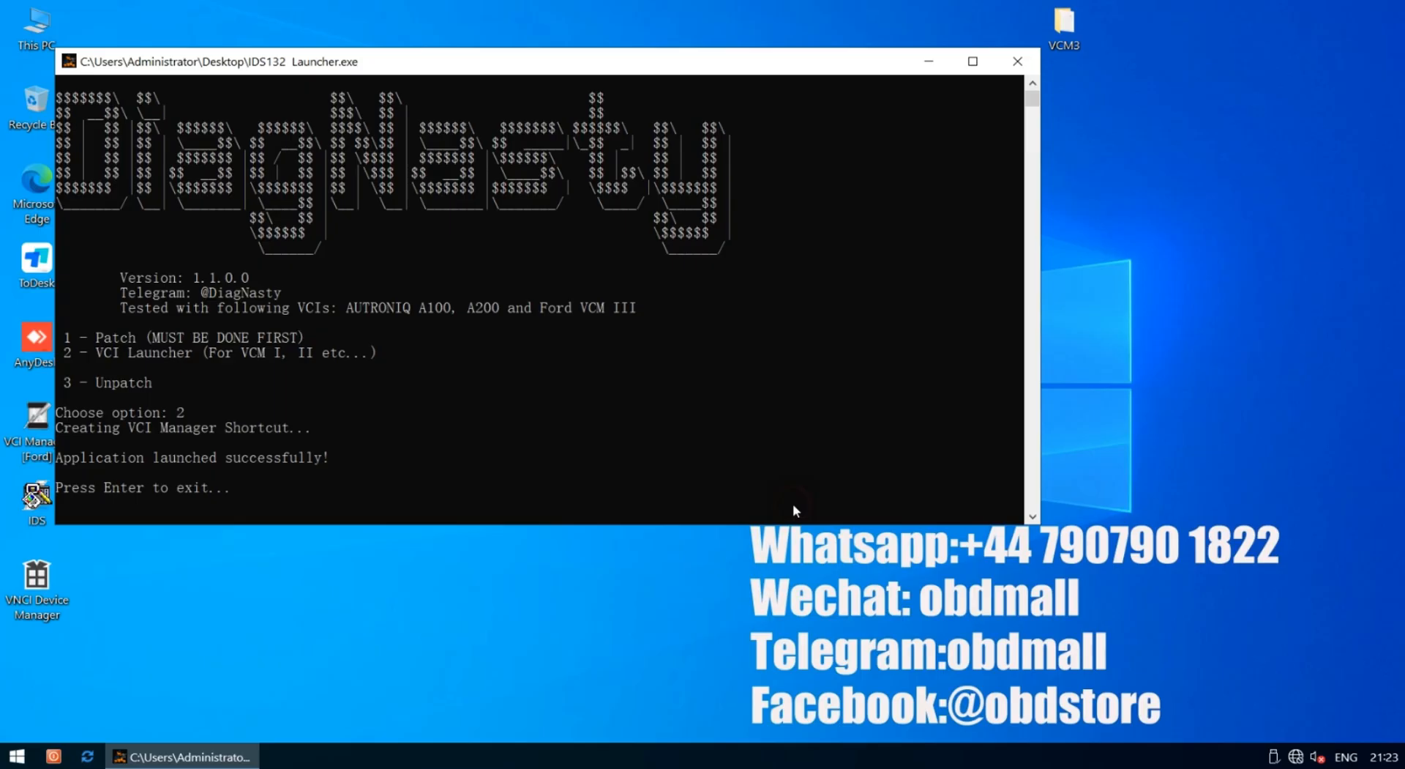
pyautogui.click(621, 480)
pyautogui.press('Return')
pyautogui.click(615, 446)
pyautogui.press('Return')
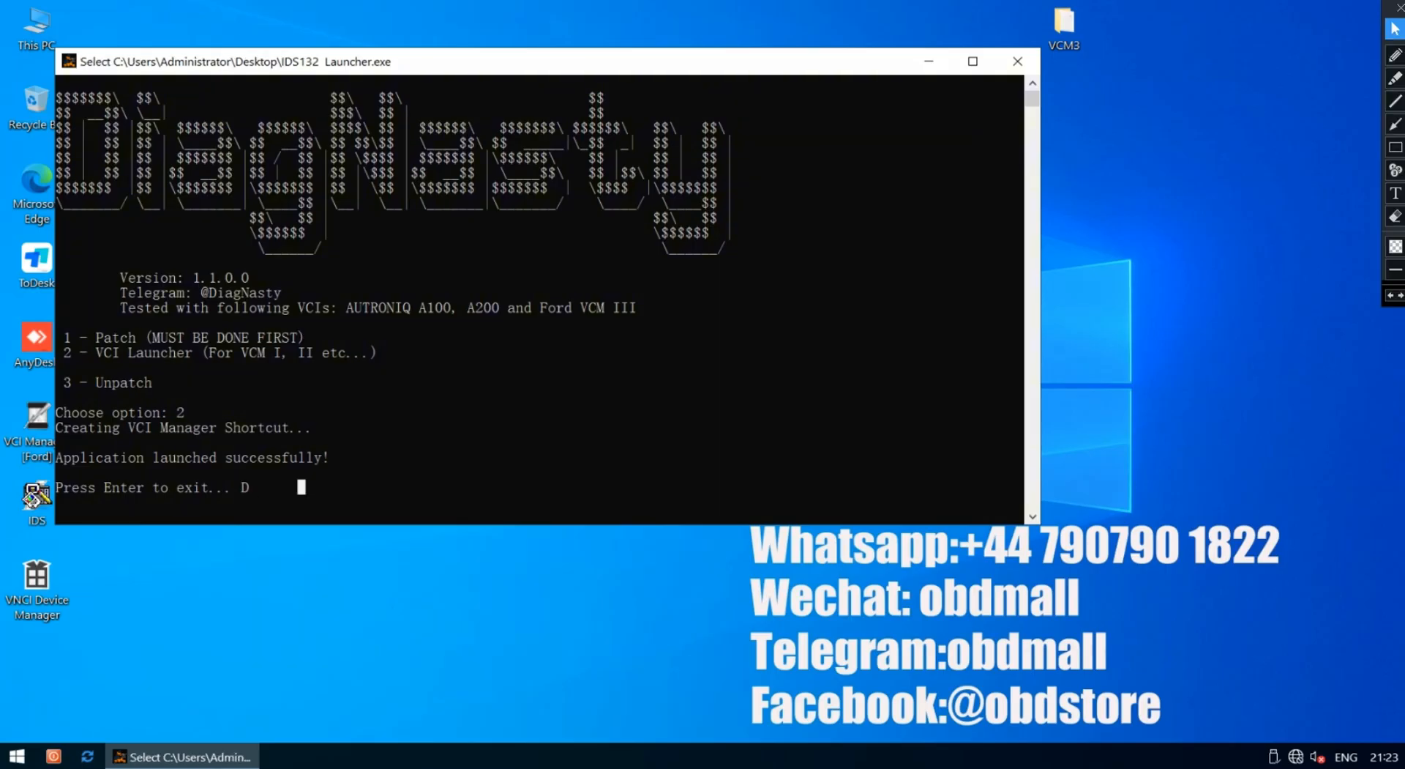
pyautogui.click(568, 313)
pyautogui.press('Return')
pyautogui.press('BackSpace')
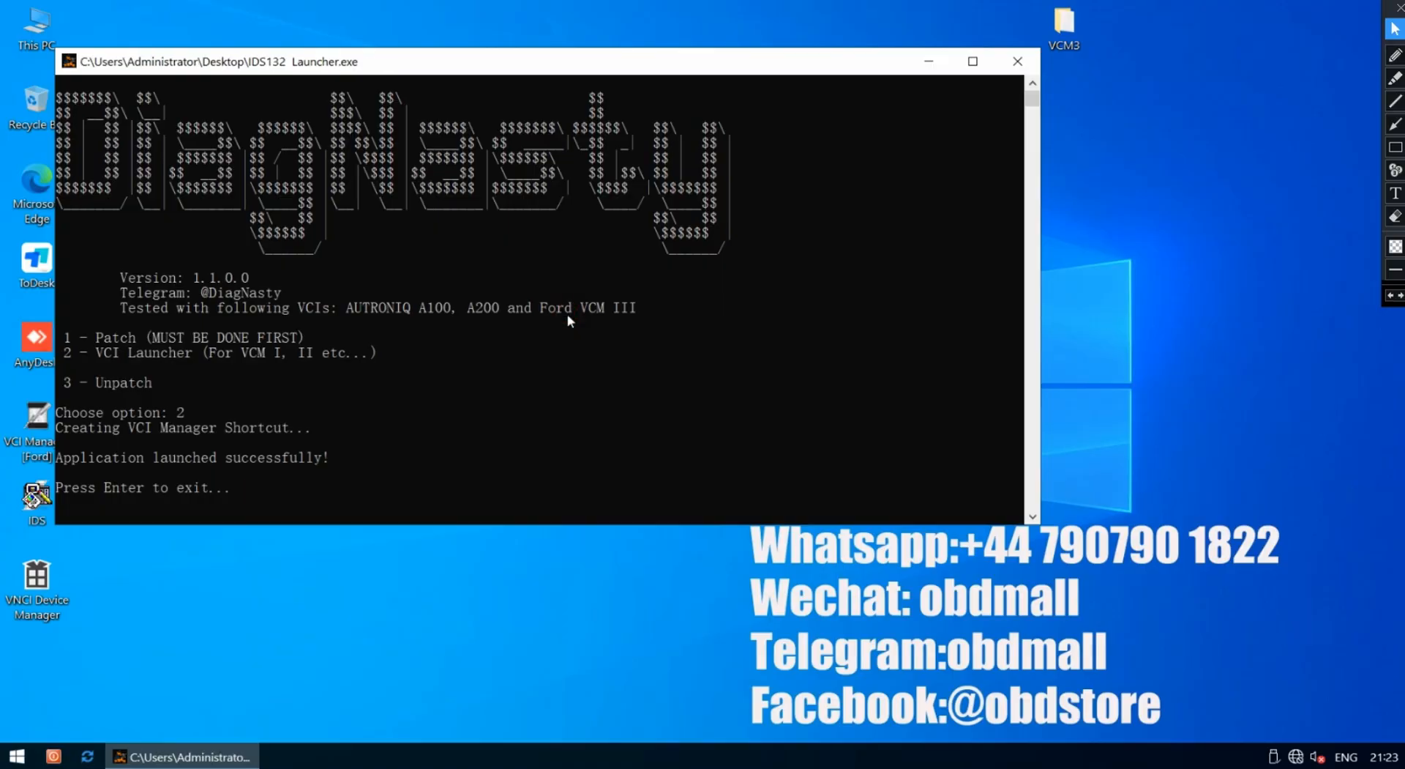
pyautogui.press('Return')
pyautogui.press('Return')
# Close the launcher console and refresh the desktop
pyautogui.click(1042, 84)
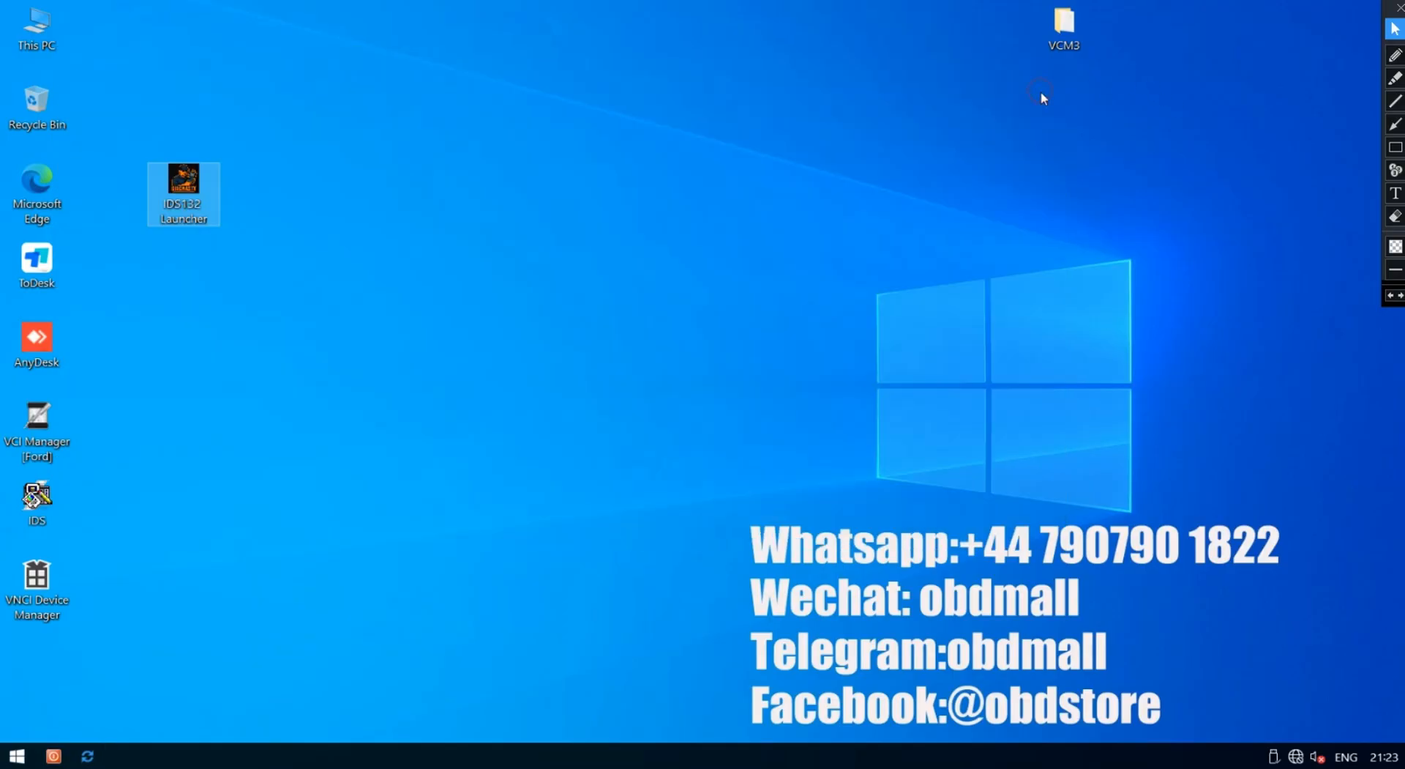
pyautogui.rightClick(440, 218)
pyautogui.click(502, 274)
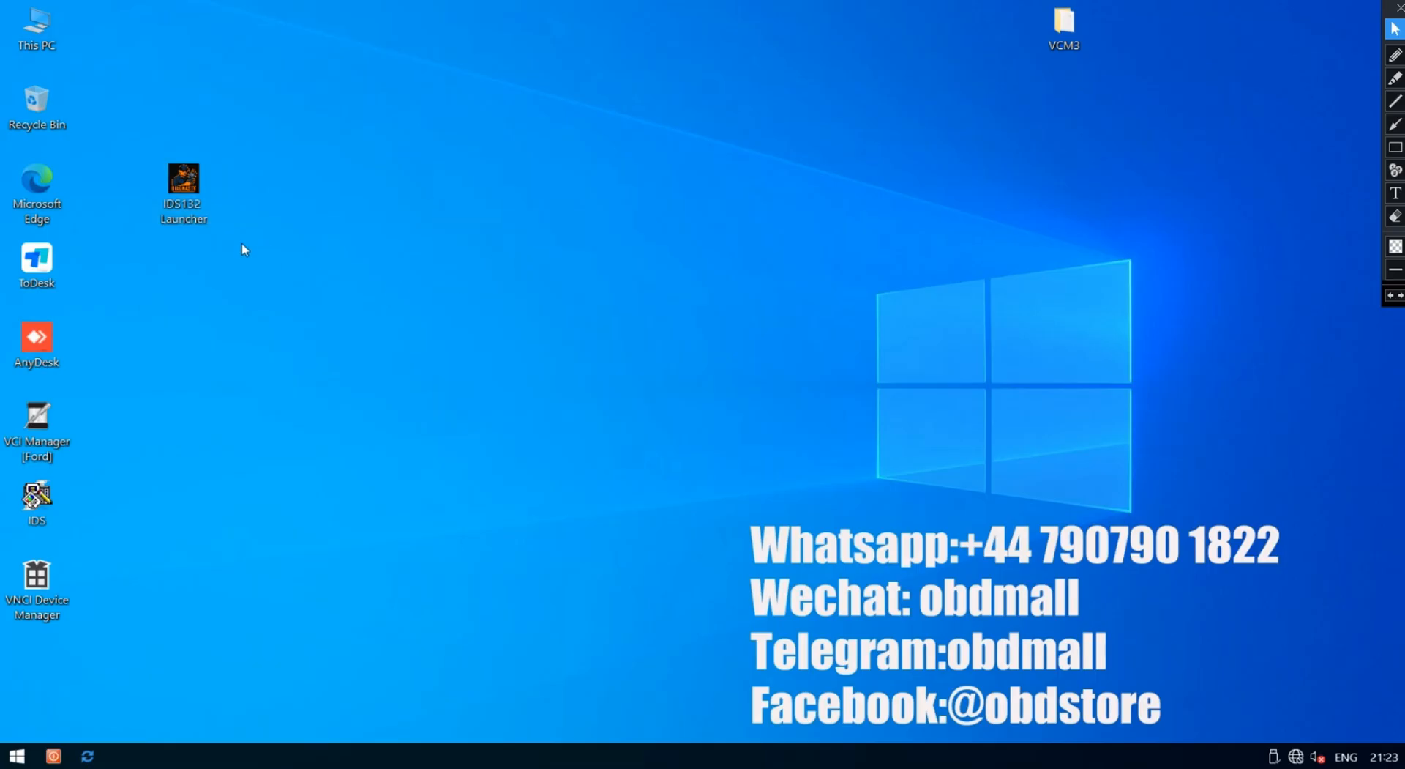
# Re-run patch option 1 as administrator, see 'OGF not found or already patched', and exit
pyautogui.rightClick(181, 190)
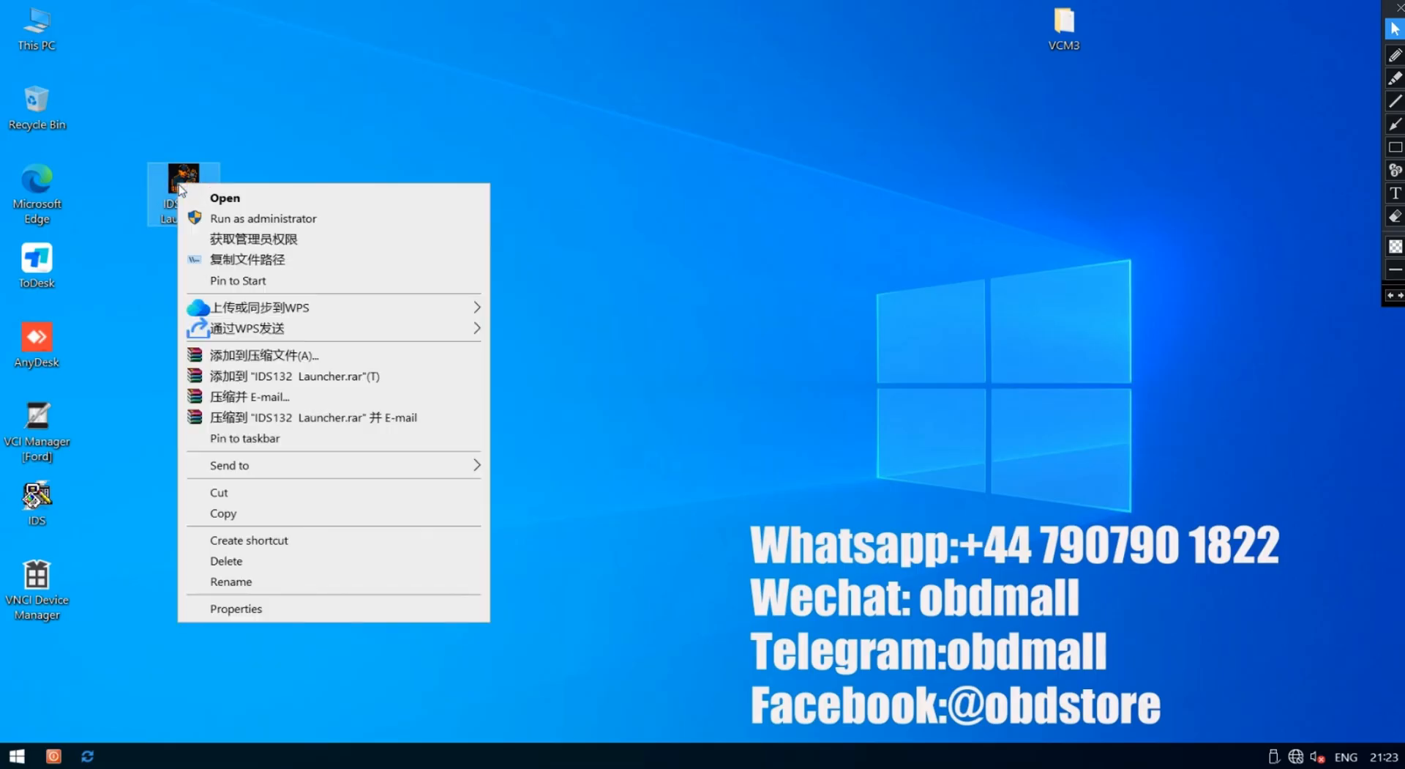
pyautogui.click(249, 218)
pyautogui.write('1')
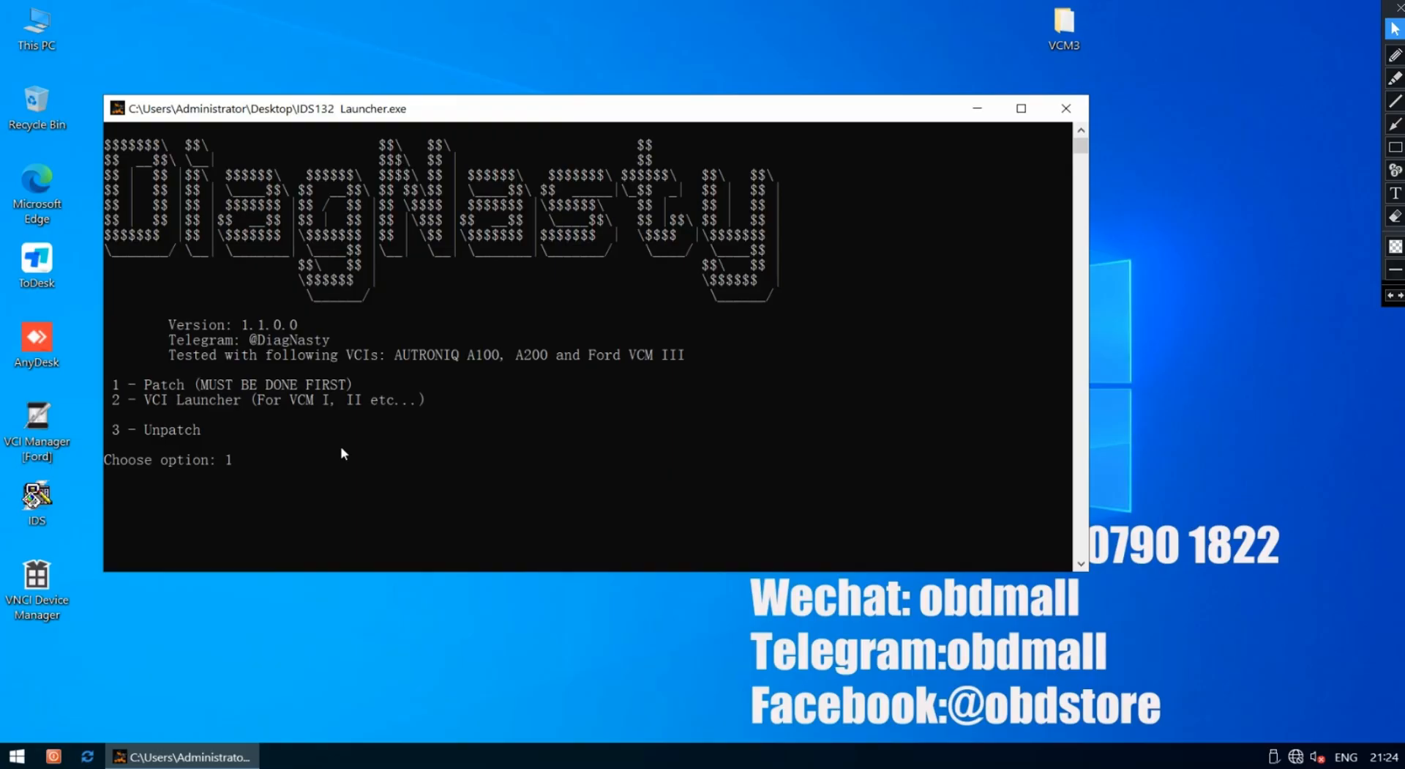
pyautogui.press('Return')
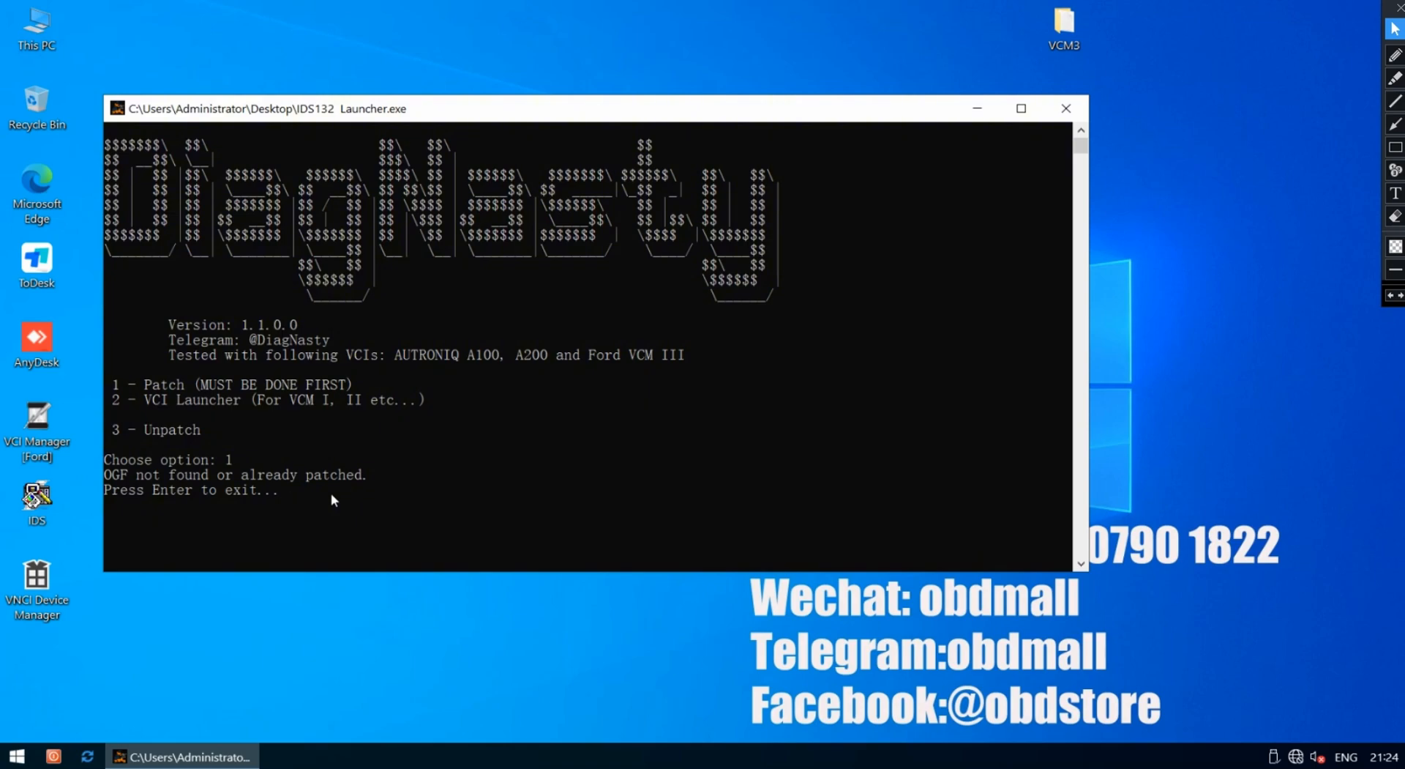
pyautogui.press('Return')
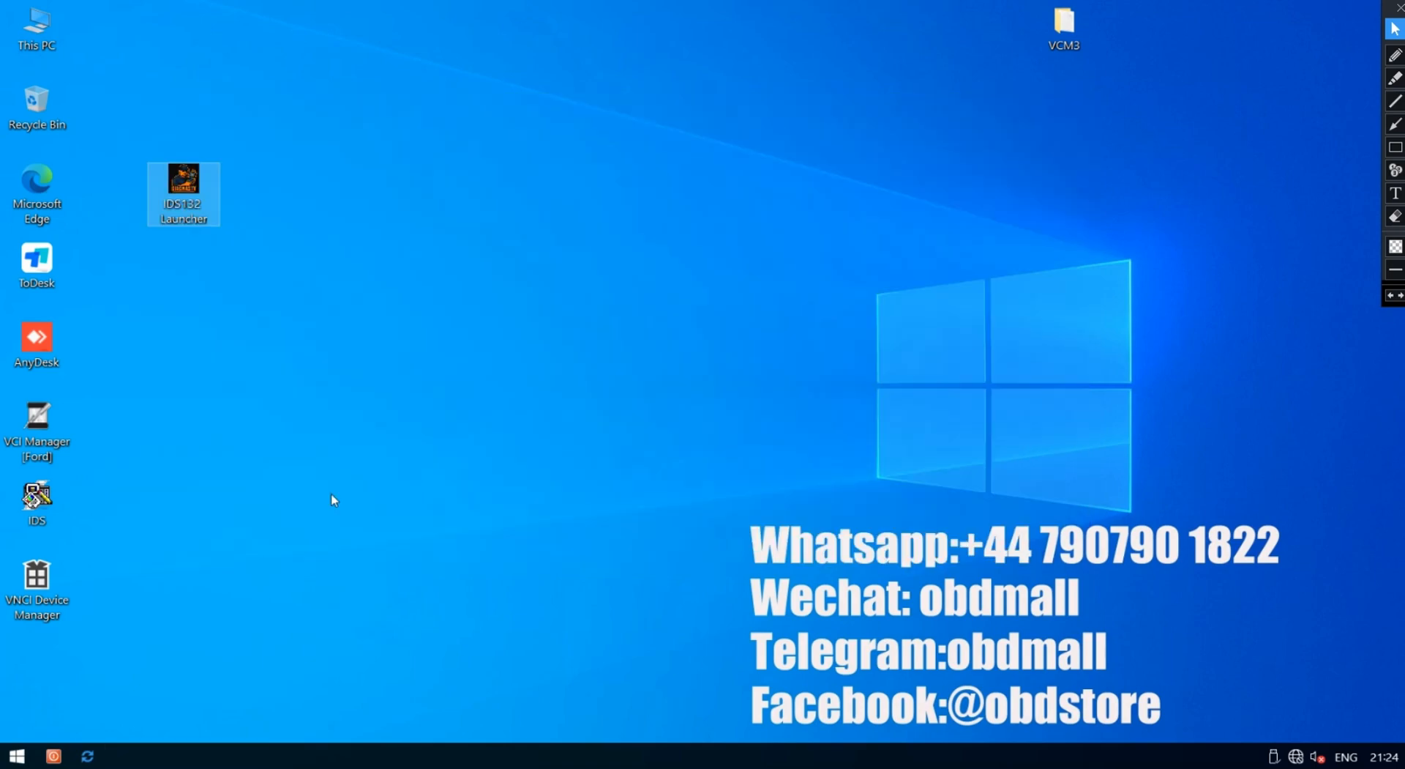
pyautogui.rightClick(187, 188)
# Relaunch IDS through launcher option 2 with the chosen VCM3 interface
pyautogui.click(260, 216)
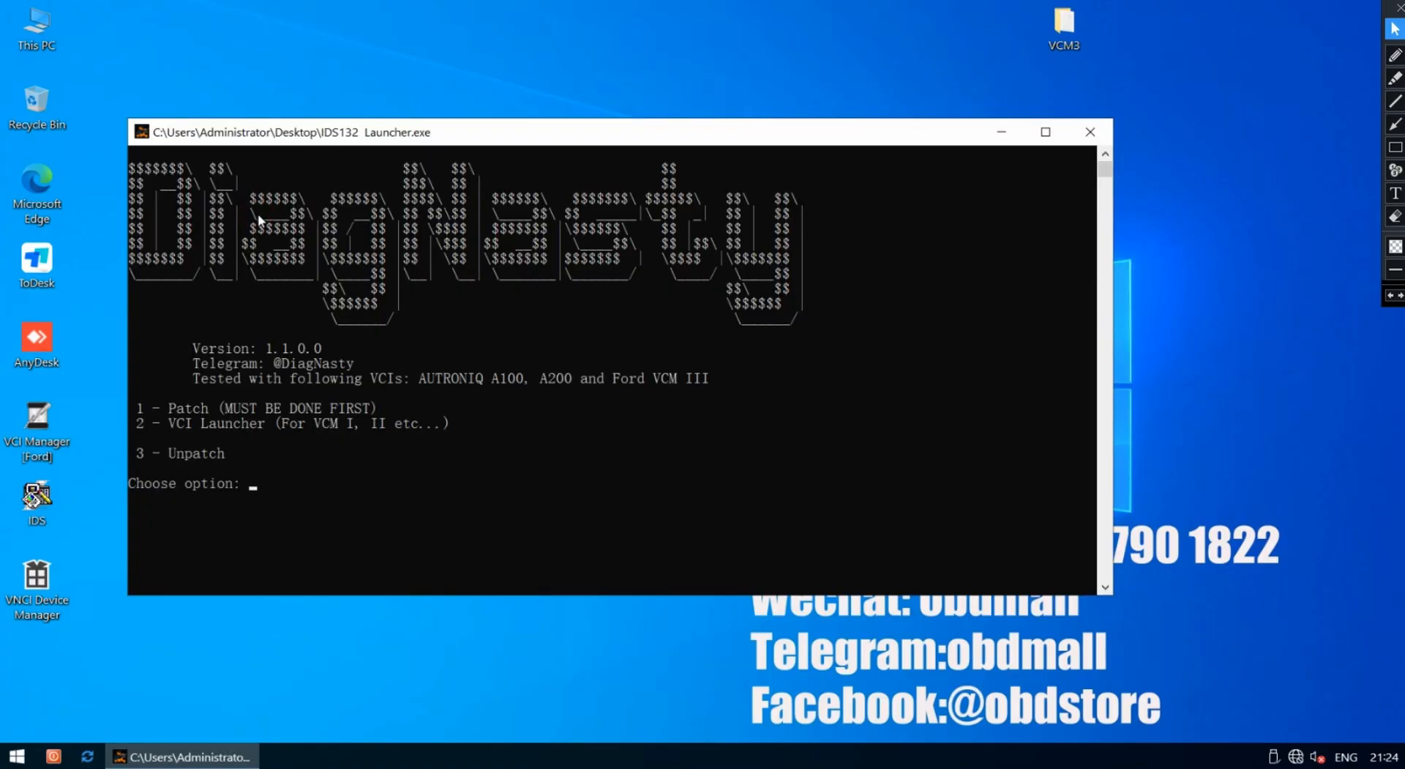
pyautogui.write('2')
pyautogui.press('Return')
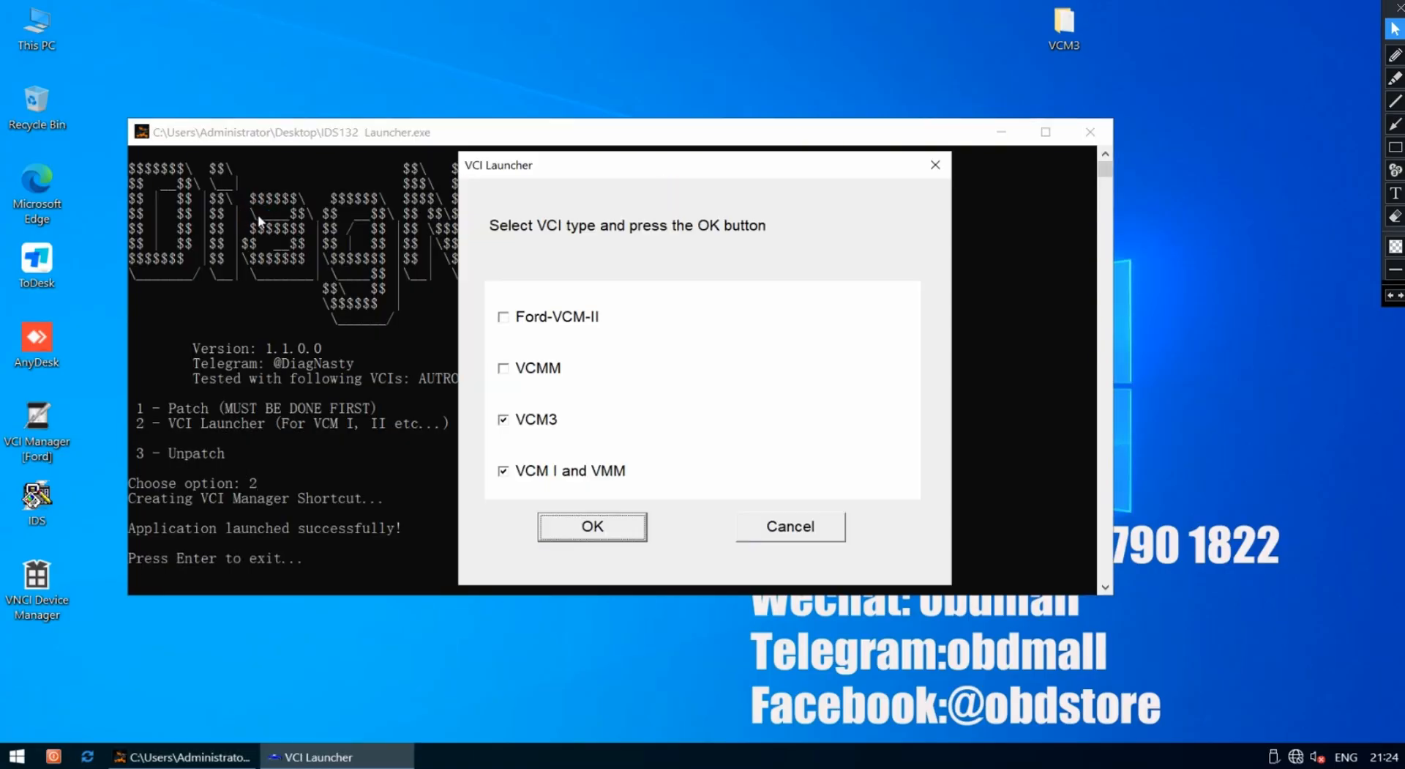
pyautogui.click(590, 527)
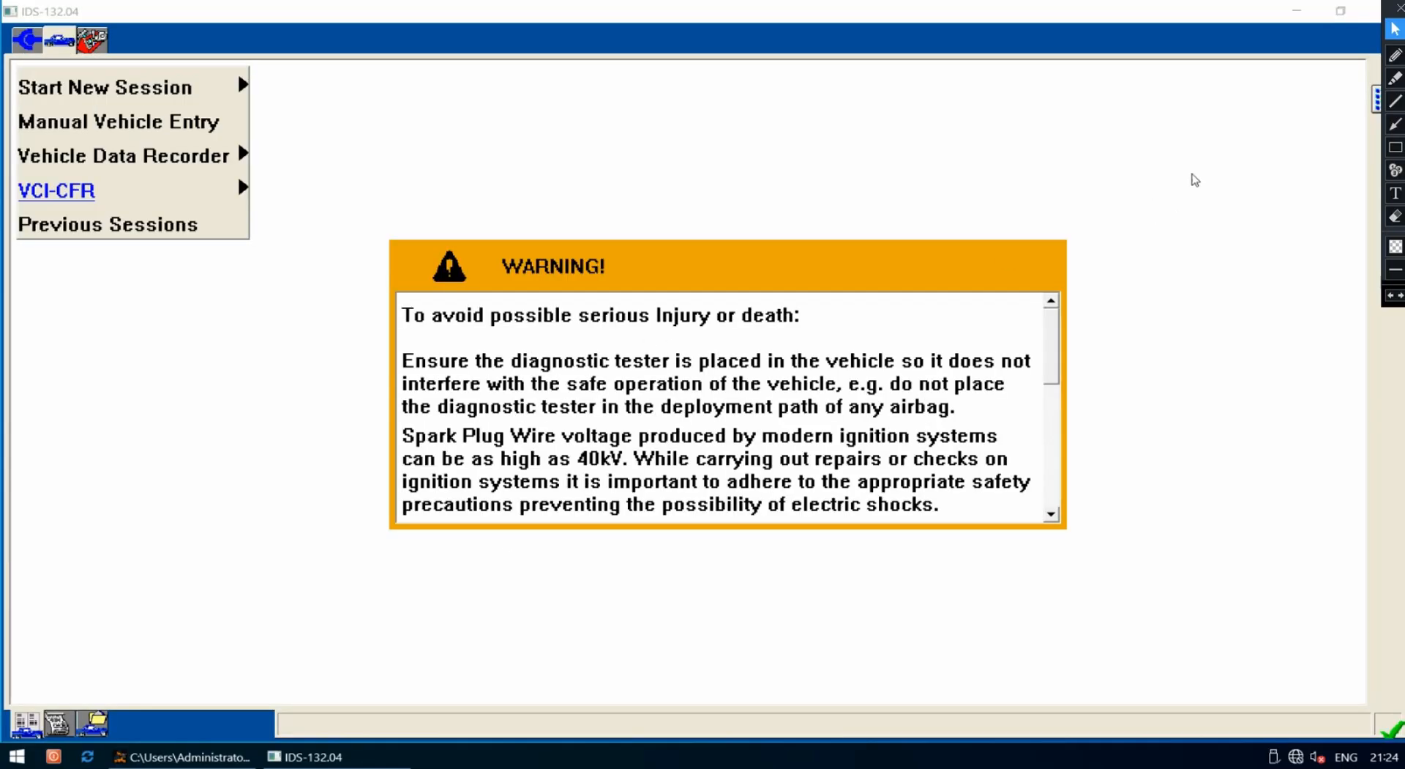
# Close IDS and confirm 'Are you sure you want to exit?' to return to the console
pyautogui.click(1296, 9)
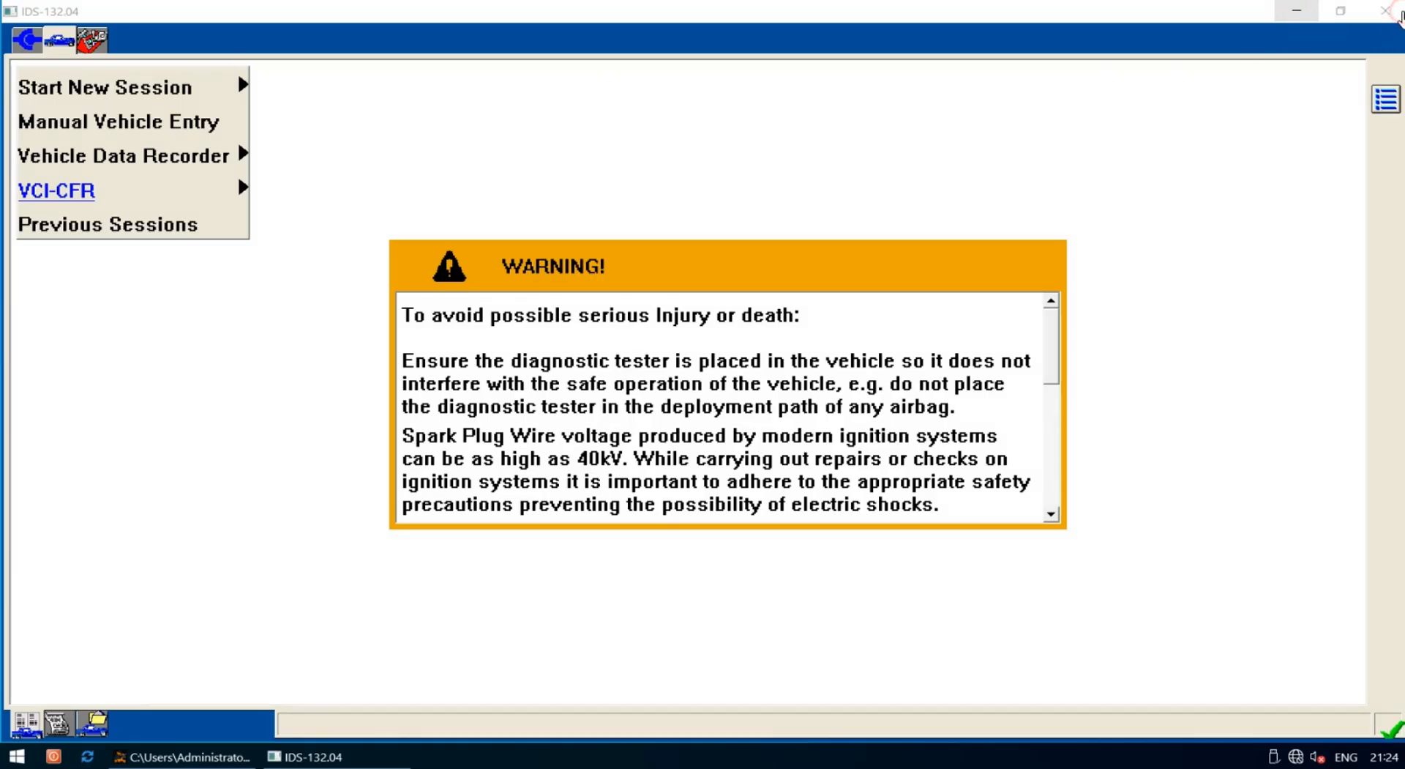
pyautogui.click(1385, 11)
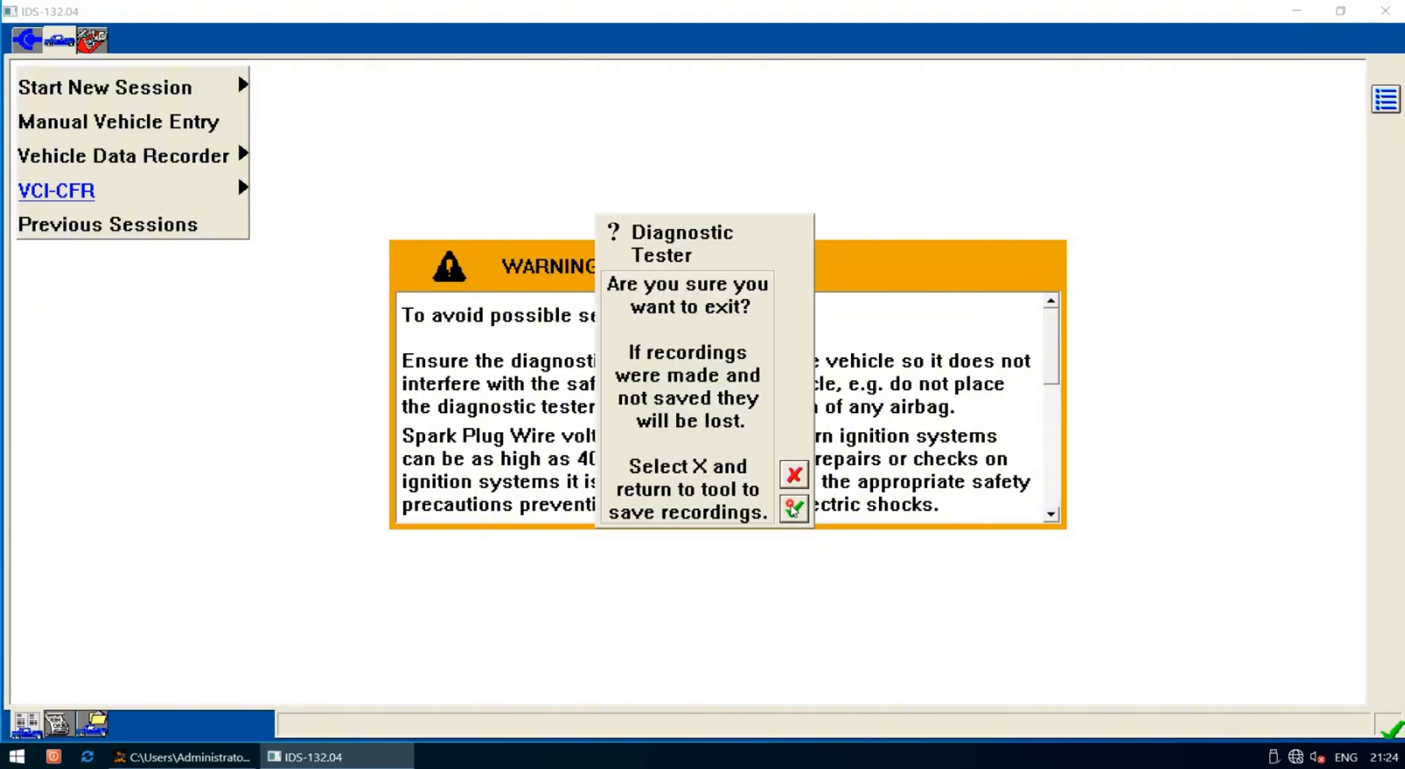
pyautogui.click(793, 508)
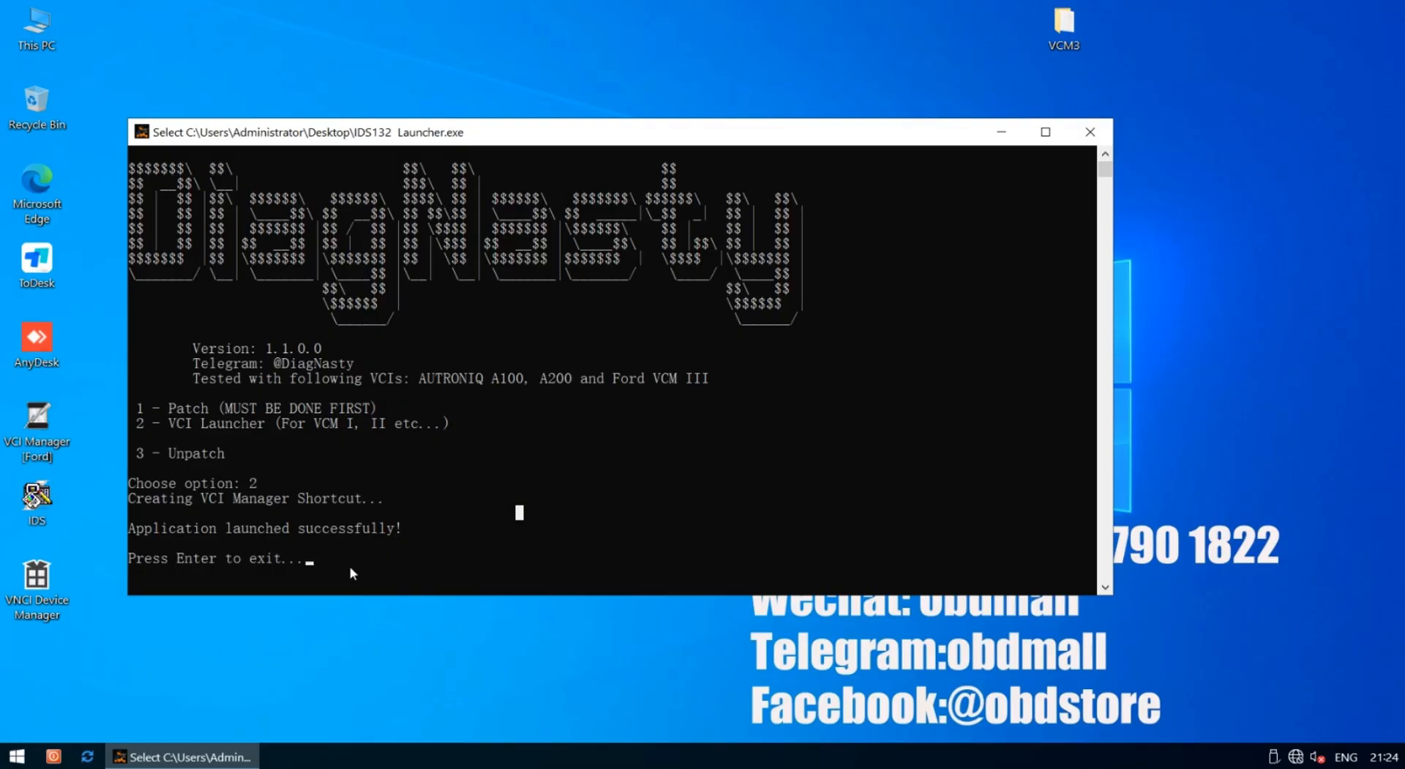
pyautogui.press('Return')
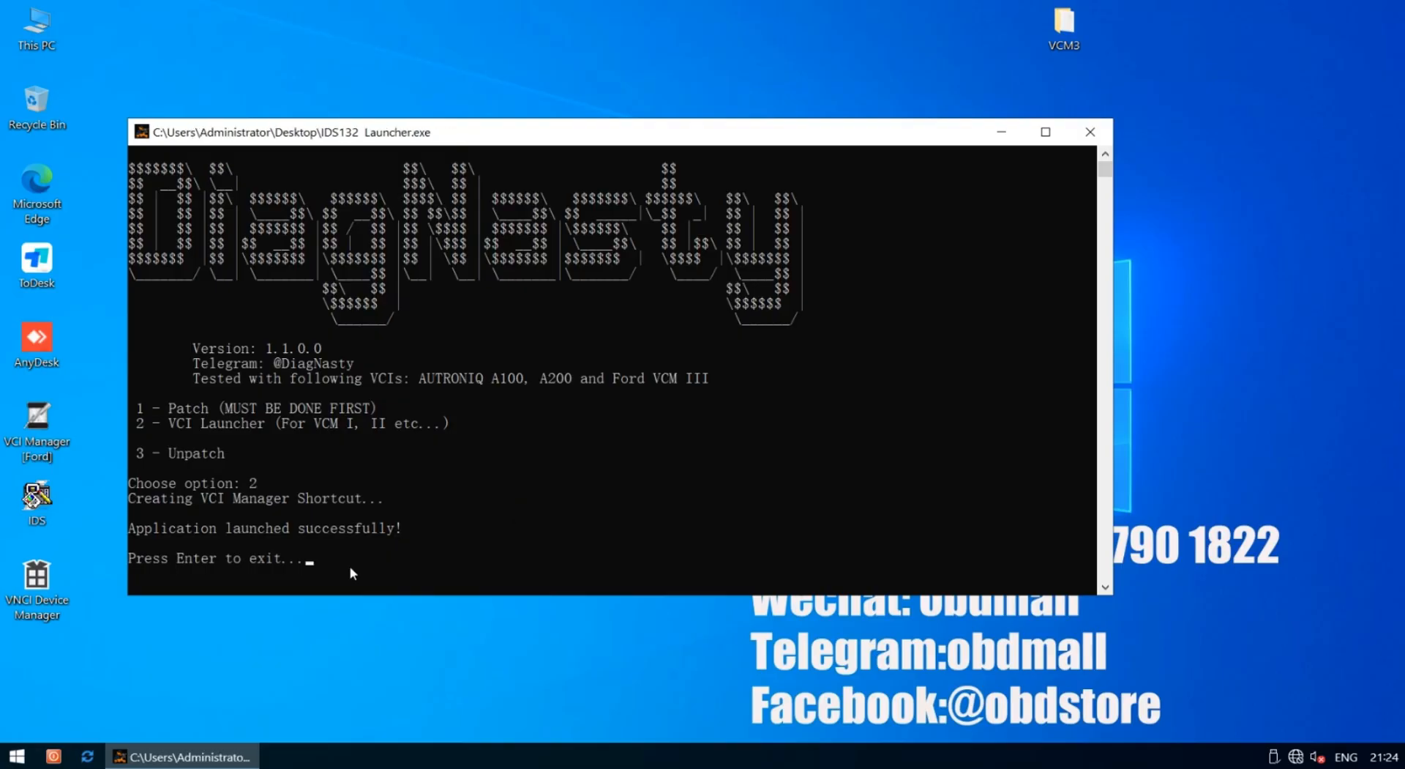
# Exit the IDS132 Launcher console and clear the desktop selection
pyautogui.click(348, 566)
pyautogui.press('Return')
pyautogui.press('Return')
pyautogui.click(474, 321)
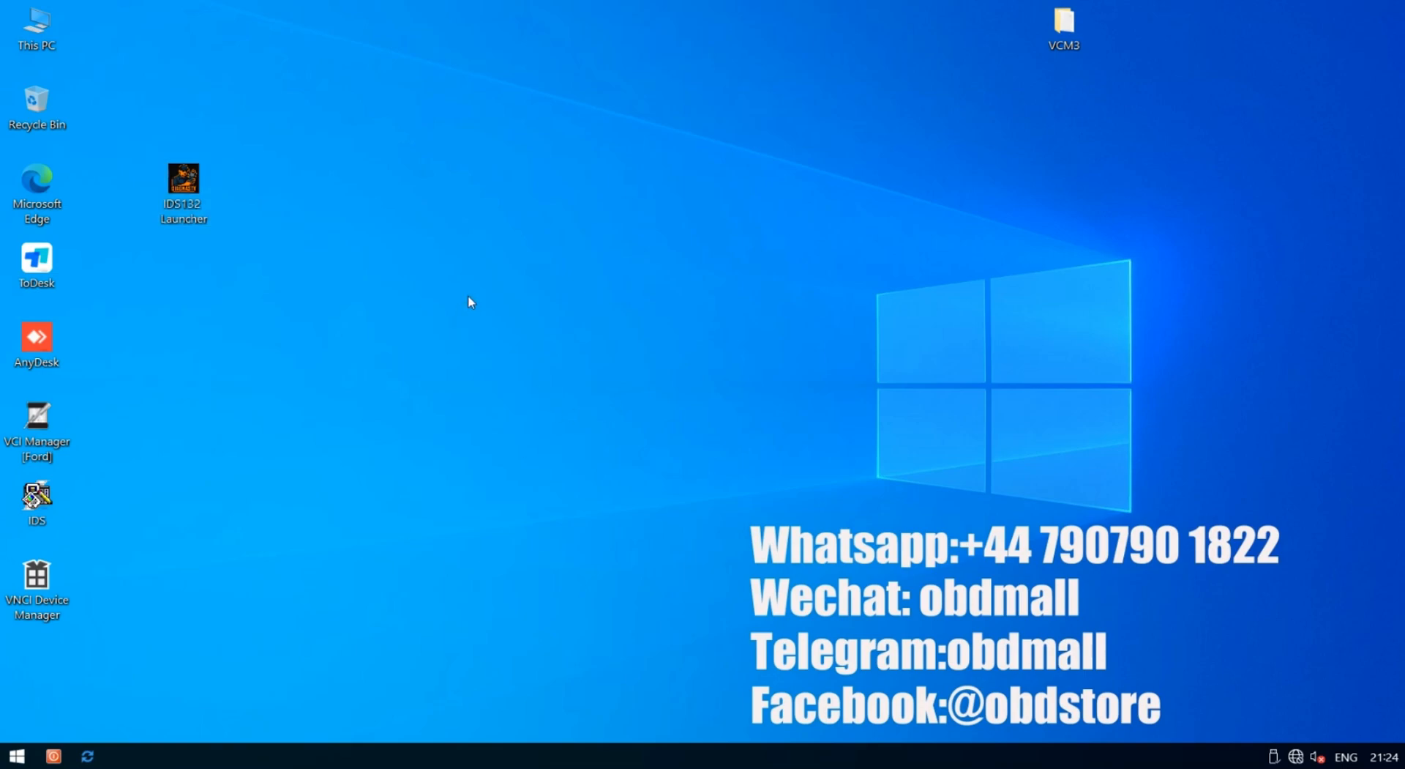
# Arrange IDS, VCI Manager [Ford], VNCI Device Manager and IDS132 Launcher icons into a 2x2 block
pyautogui.moveTo(37, 421); pyautogui.dragTo(193, 277)
pyautogui.moveTo(183, 183); pyautogui.dragTo(261, 342)
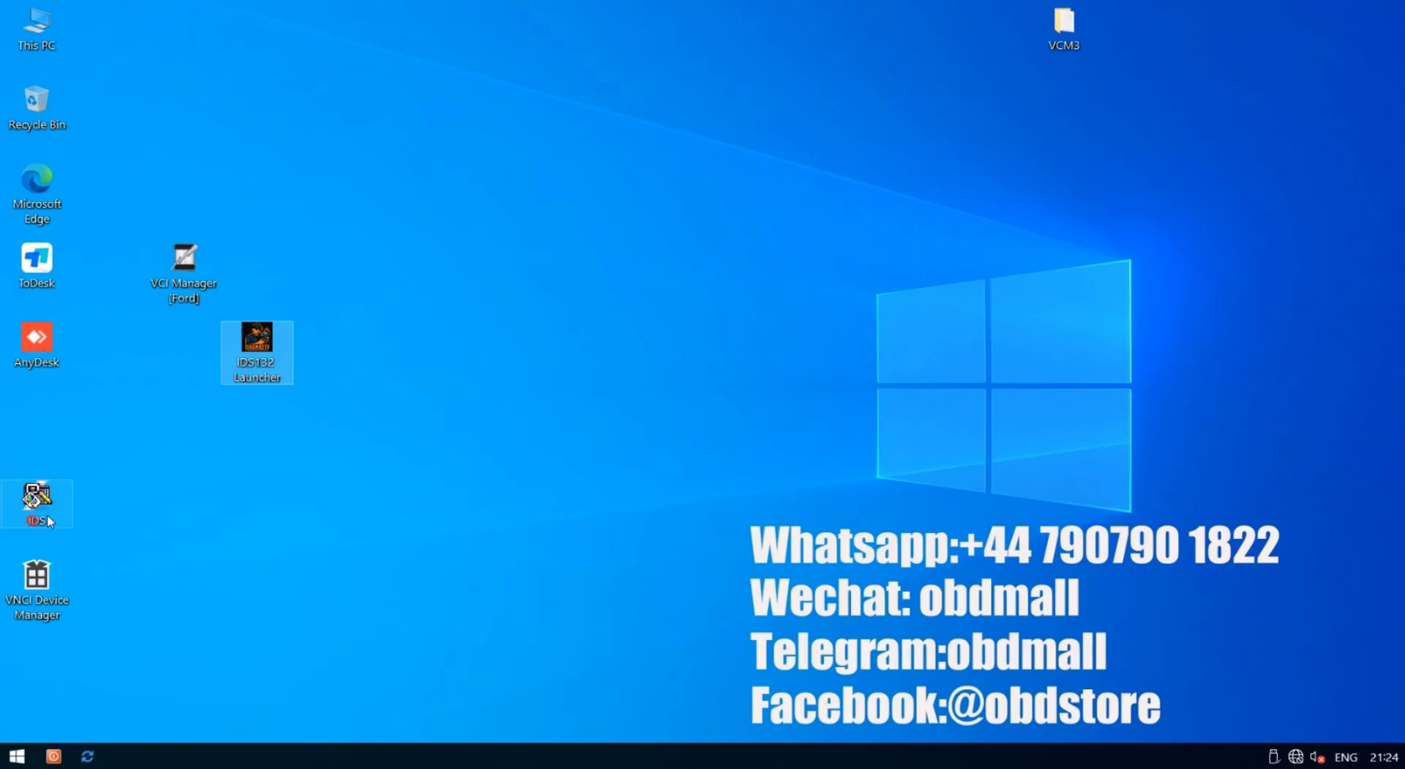
pyautogui.moveTo(47, 514); pyautogui.dragTo(371, 161)
pyautogui.moveTo(66, 568); pyautogui.dragTo(390, 376)
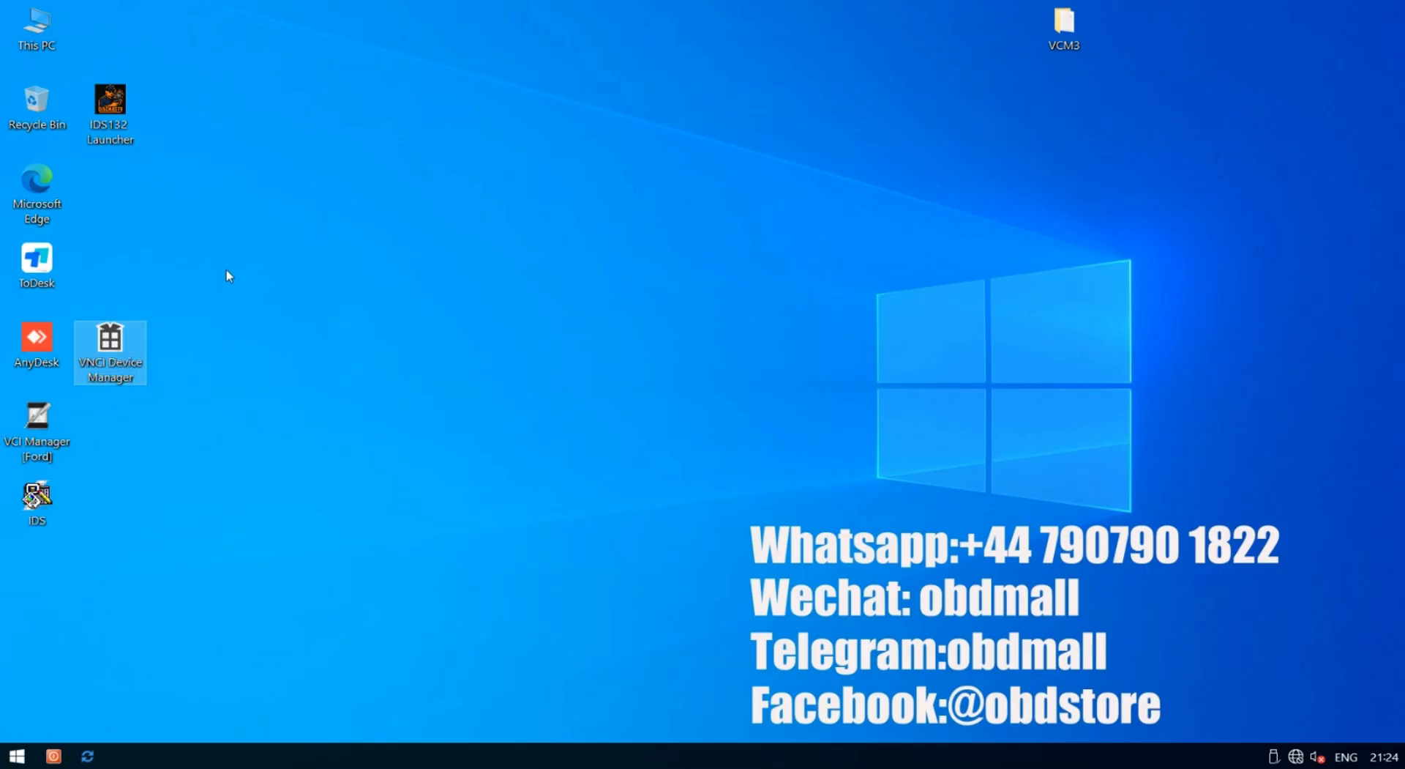
pyautogui.moveTo(110, 340); pyautogui.dragTo(256, 262)
pyautogui.moveTo(37, 497); pyautogui.dragTo(404, 180)
pyautogui.moveTo(126, 149); pyautogui.dragTo(345, 308)
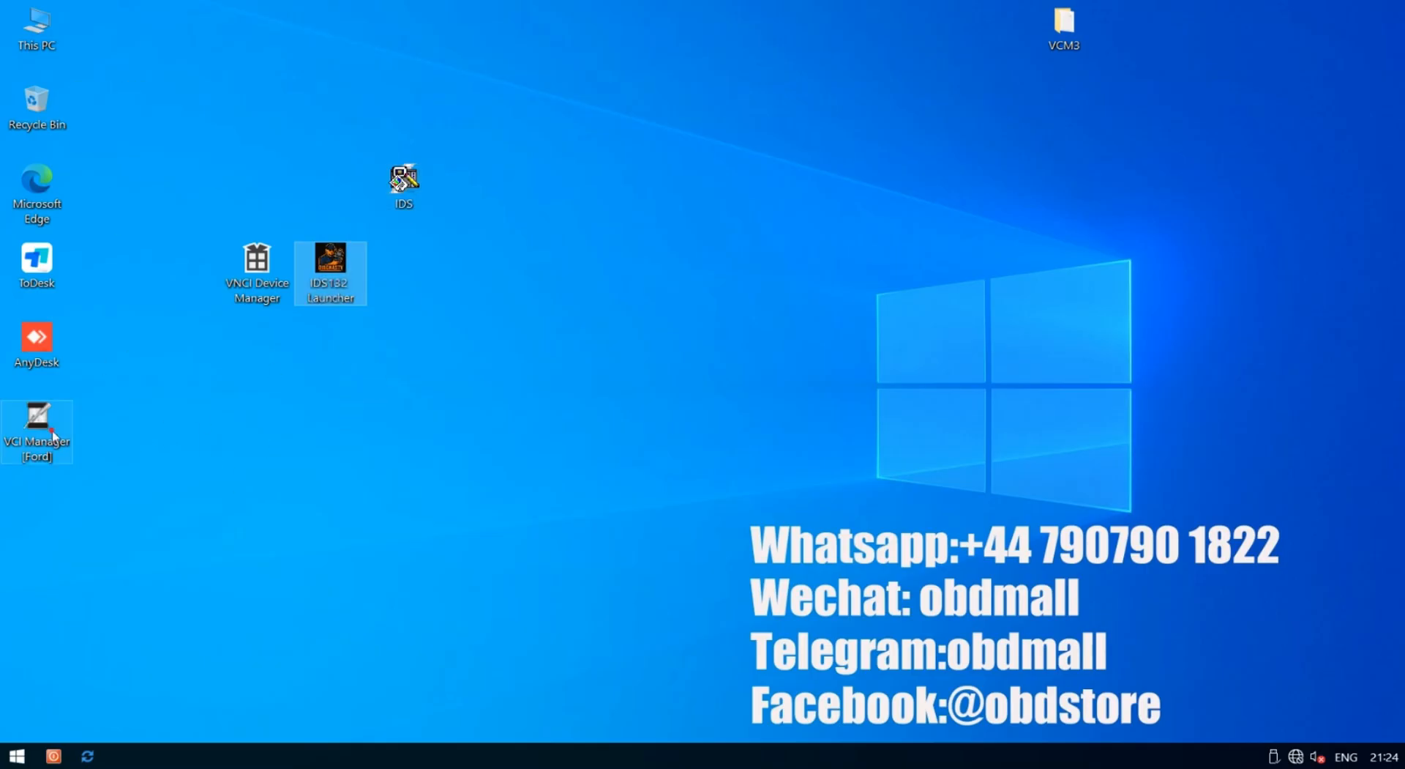
pyautogui.moveTo(36, 428); pyautogui.dragTo(263, 179)
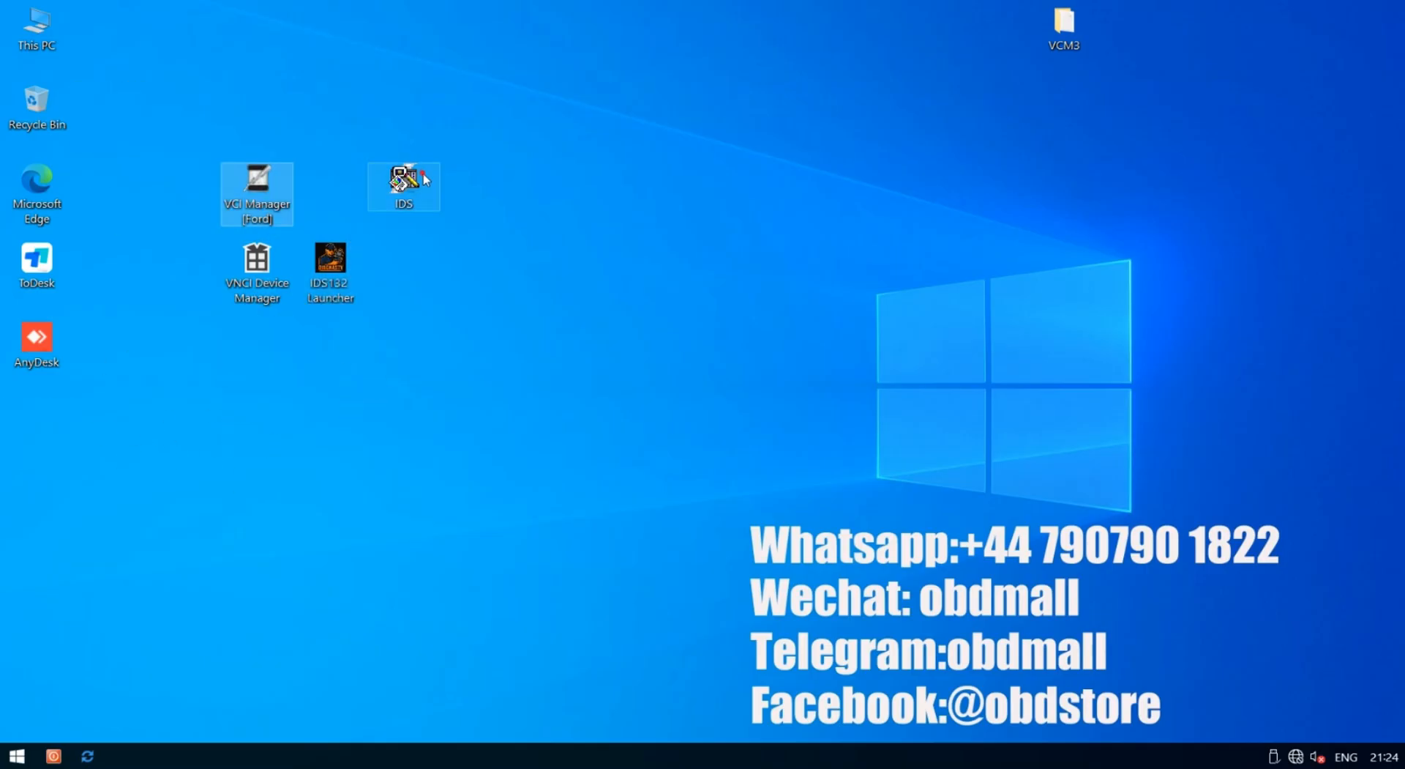
pyautogui.moveTo(410, 179); pyautogui.dragTo(329, 182)
pyautogui.click(423, 372)
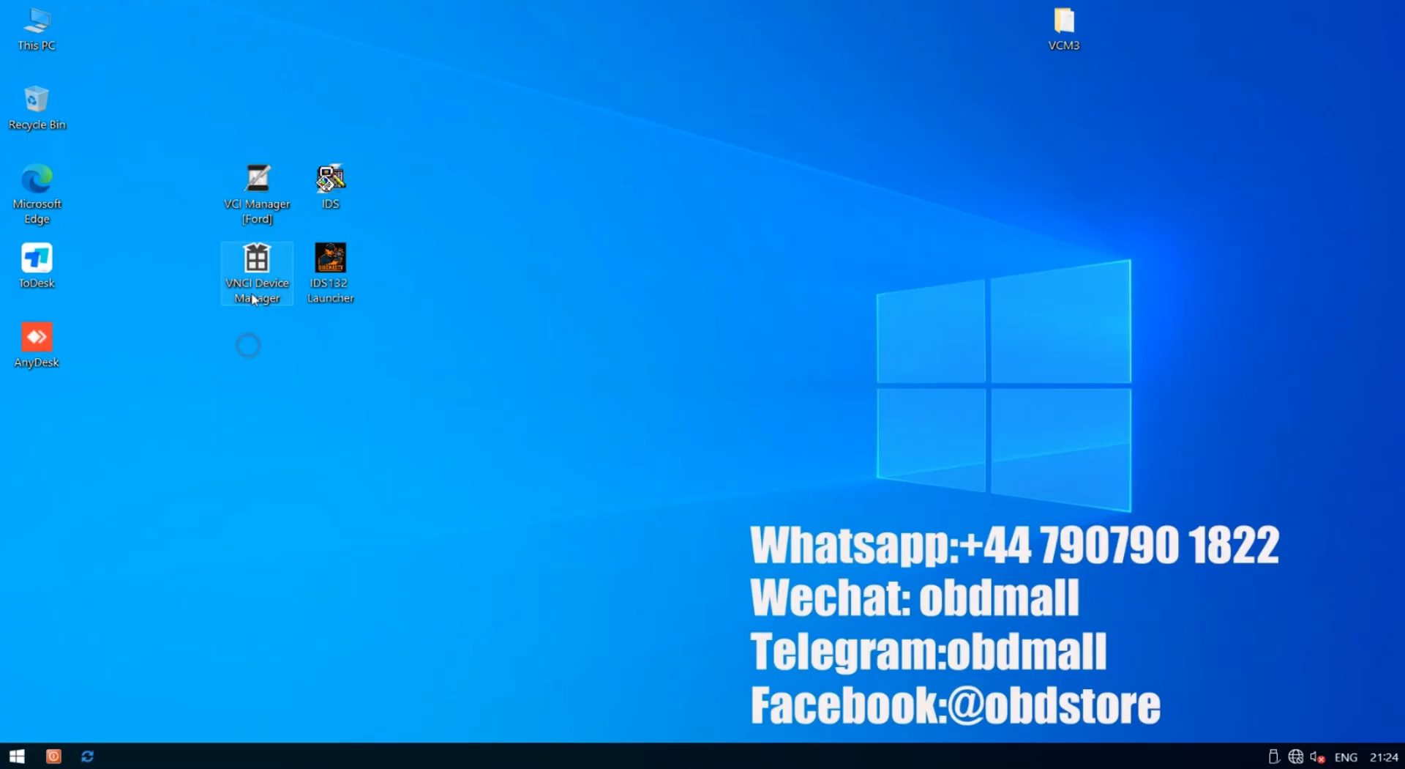
pyautogui.click(246, 271)
pyautogui.doubleClick(246, 271)
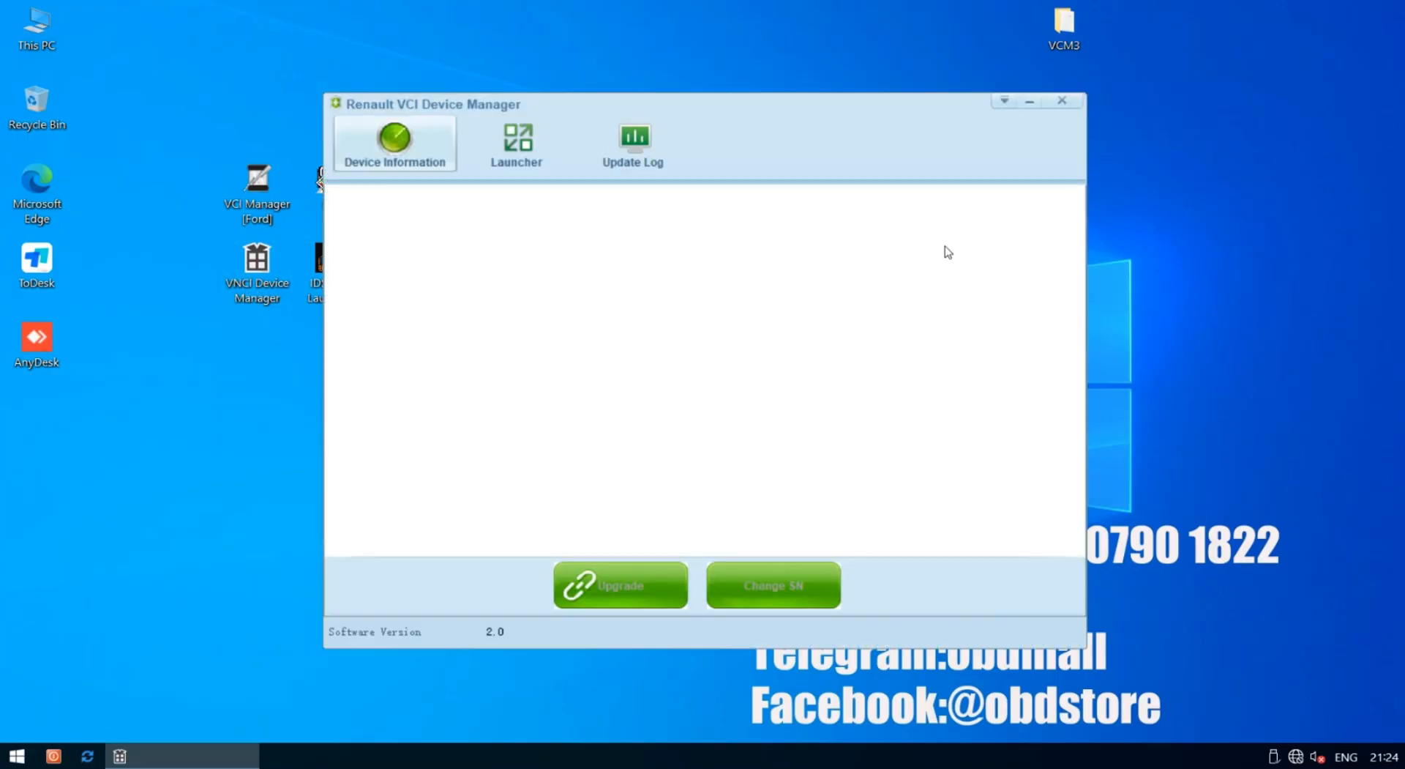
pyautogui.click(1063, 102)
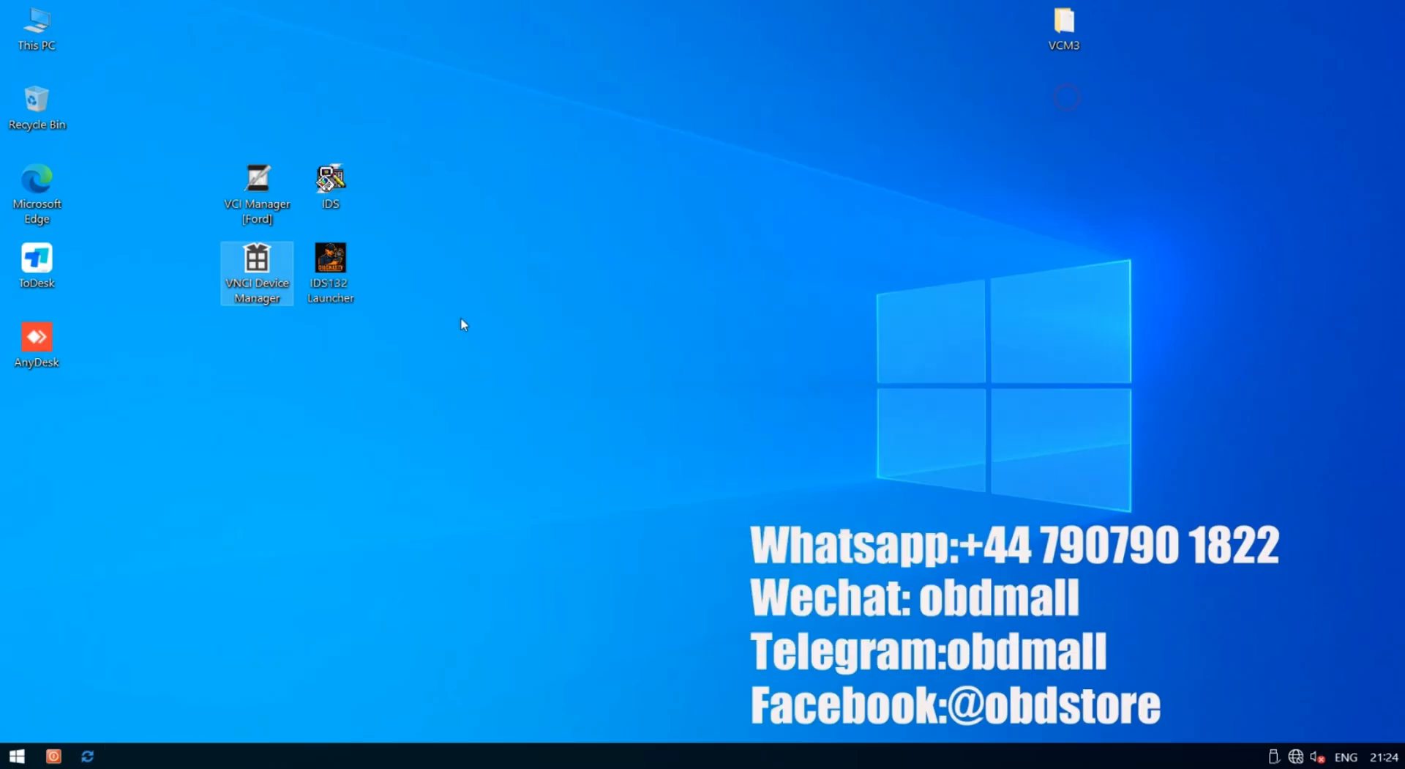
pyautogui.rightClick(334, 262)
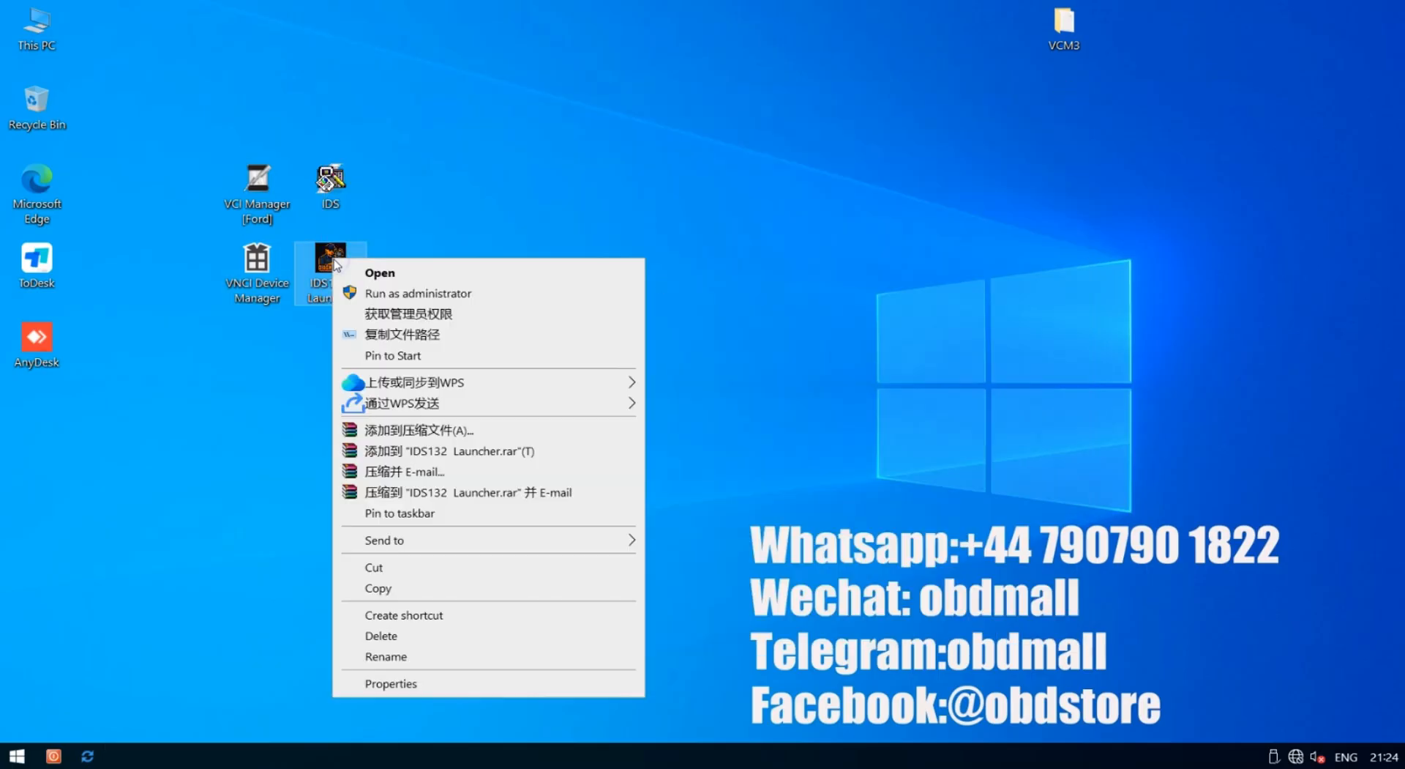
pyautogui.click(337, 180)
pyautogui.doubleClick(339, 181)
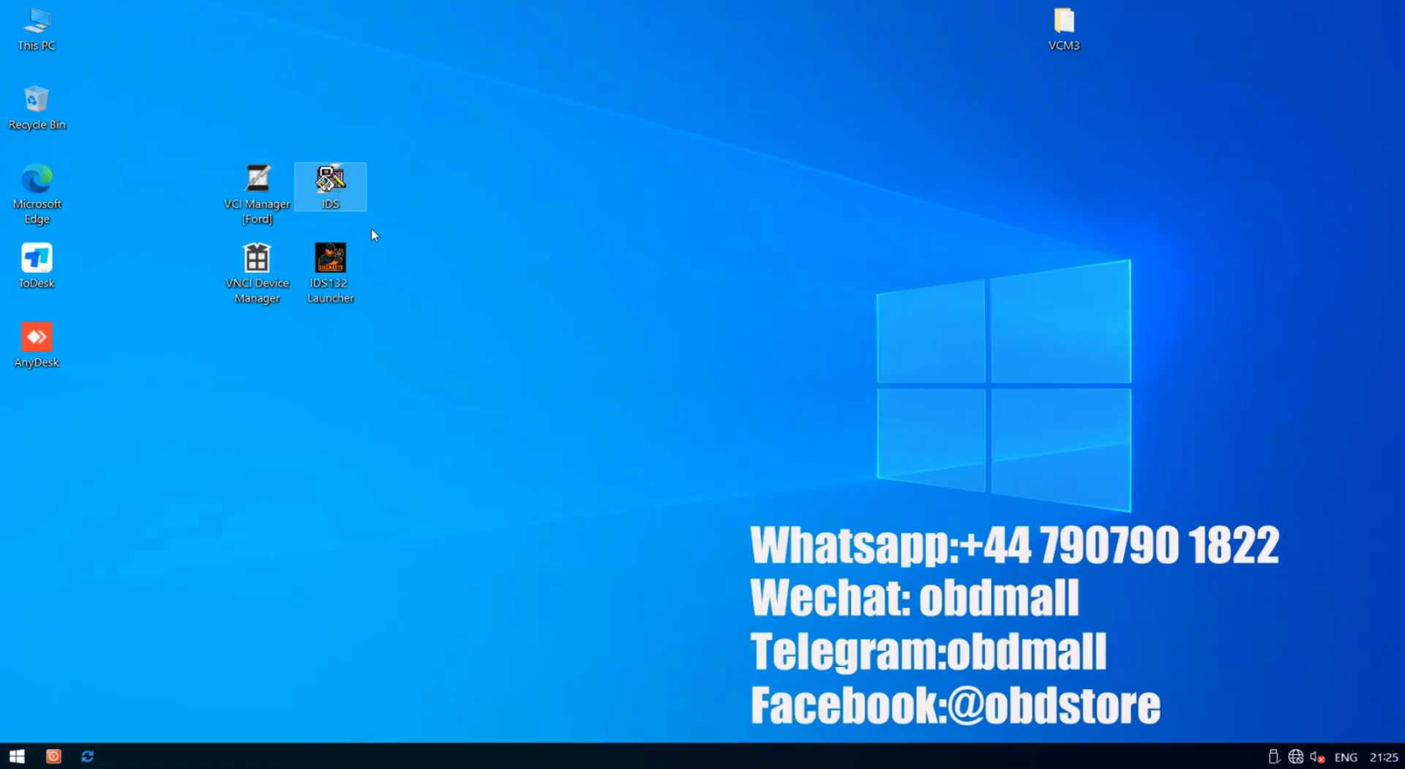
# Open VCM3 > Mazda-IDS-137 and inspect its files through 06_MazdaExtendProgr
pyautogui.doubleClick(1064, 29)
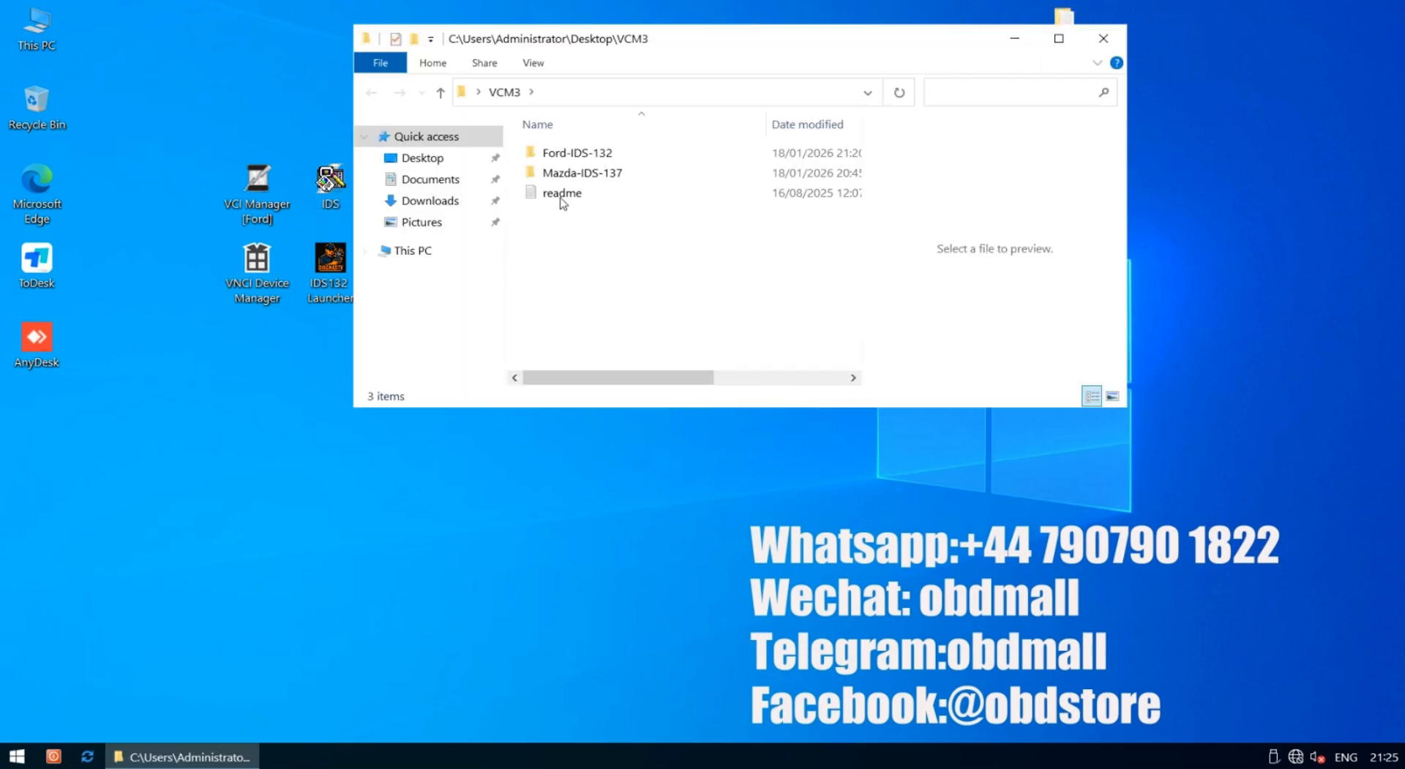
pyautogui.doubleClick(568, 172)
pyautogui.moveTo(641, 45); pyautogui.dragTo(629, 81)
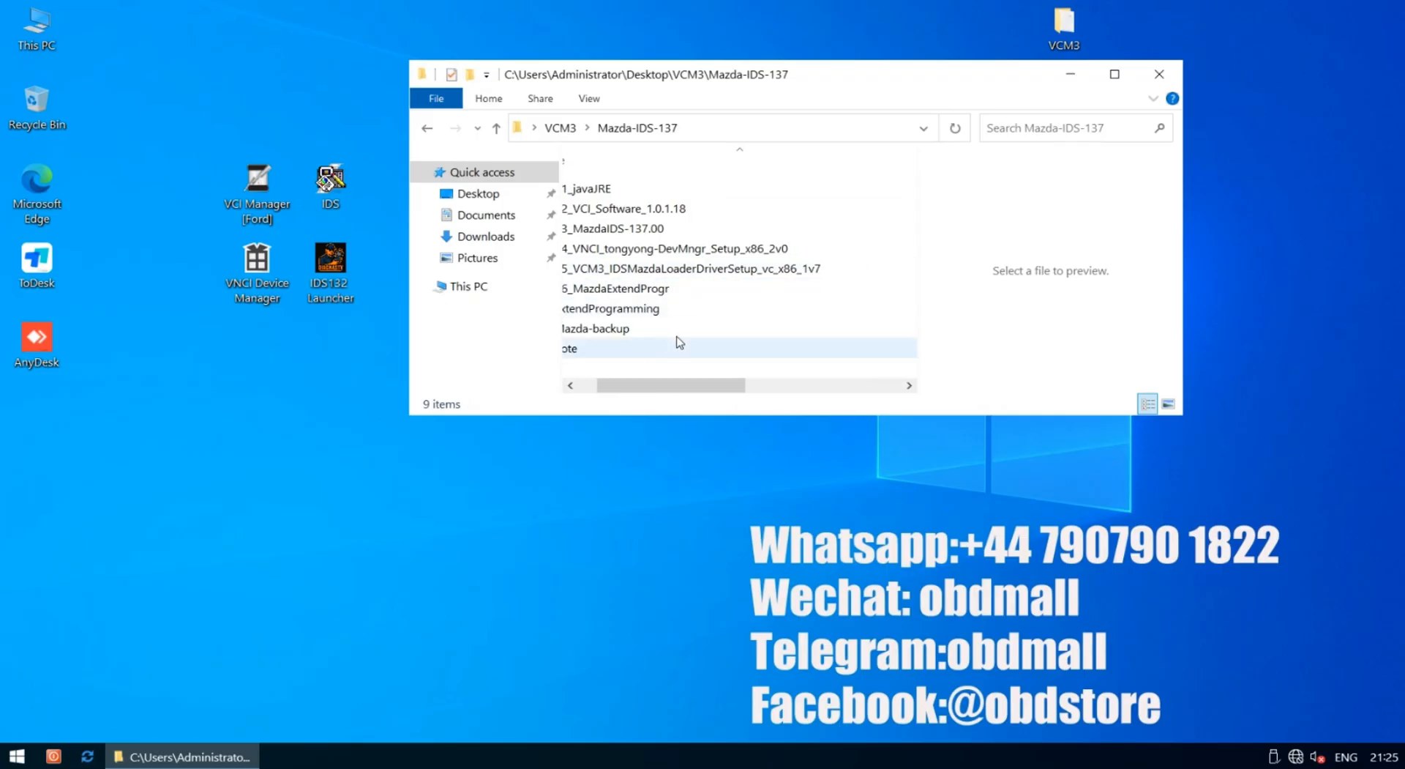
pyautogui.click(634, 189)
pyautogui.click(632, 209)
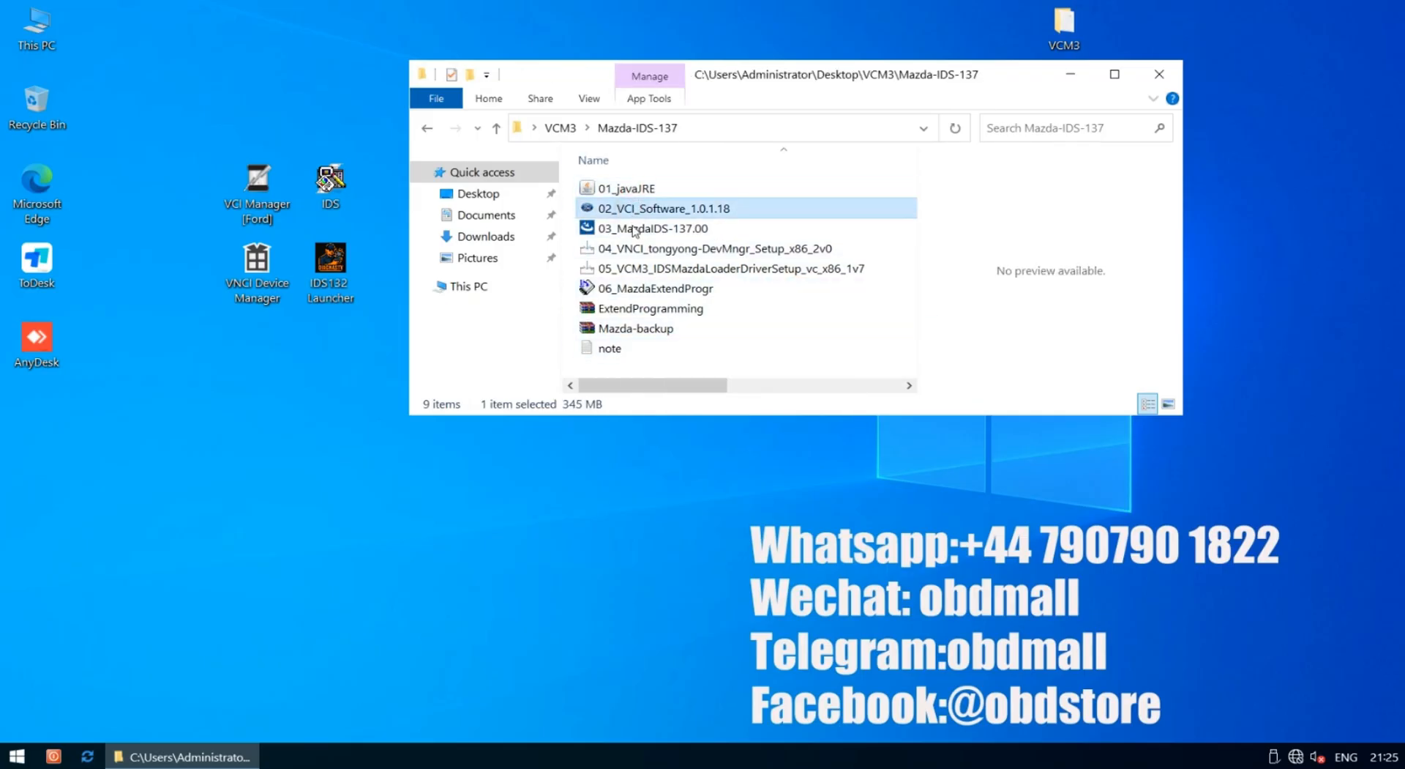
pyautogui.click(631, 229)
pyautogui.click(631, 249)
pyautogui.click(630, 269)
pyautogui.click(628, 291)
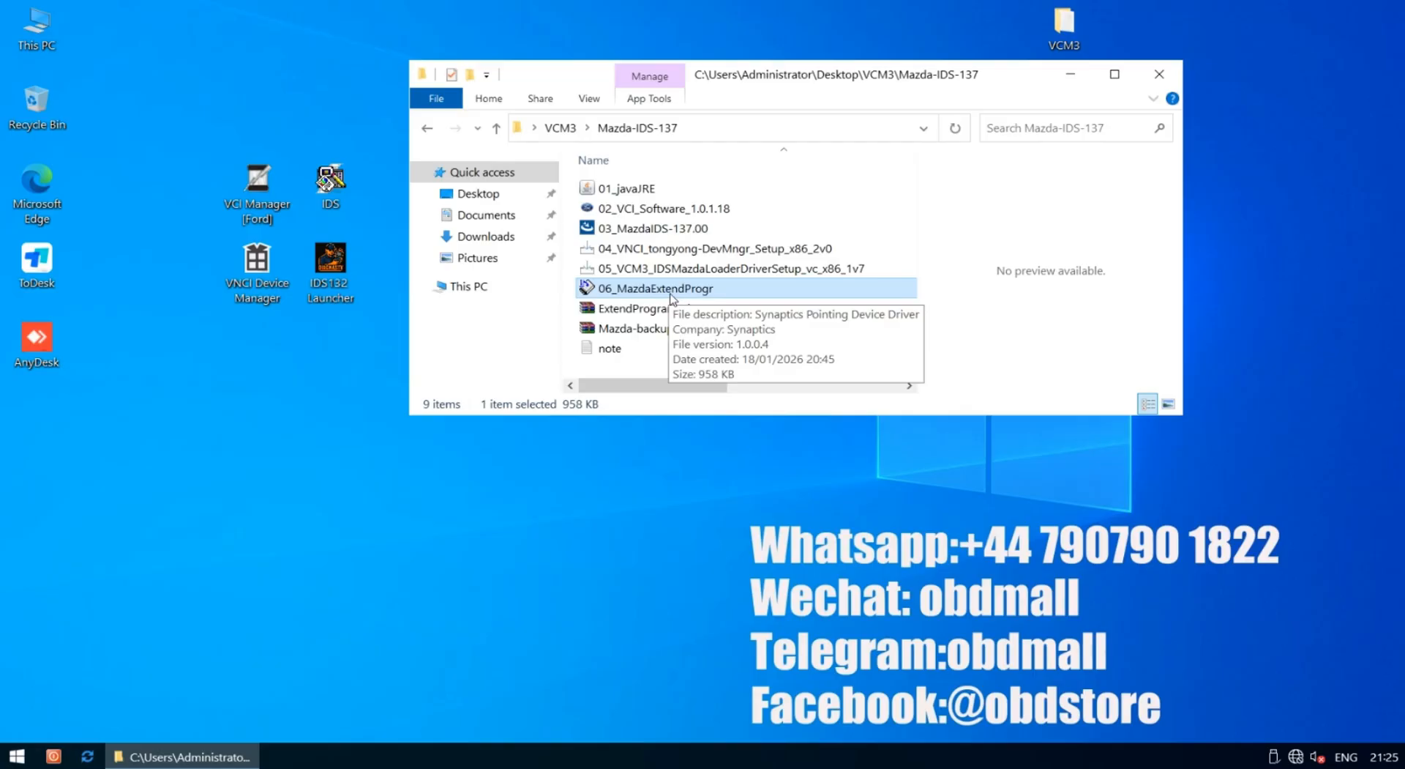
# Go back to VCM3 and open the Ford-IDS-132 folder
pyautogui.click(429, 129)
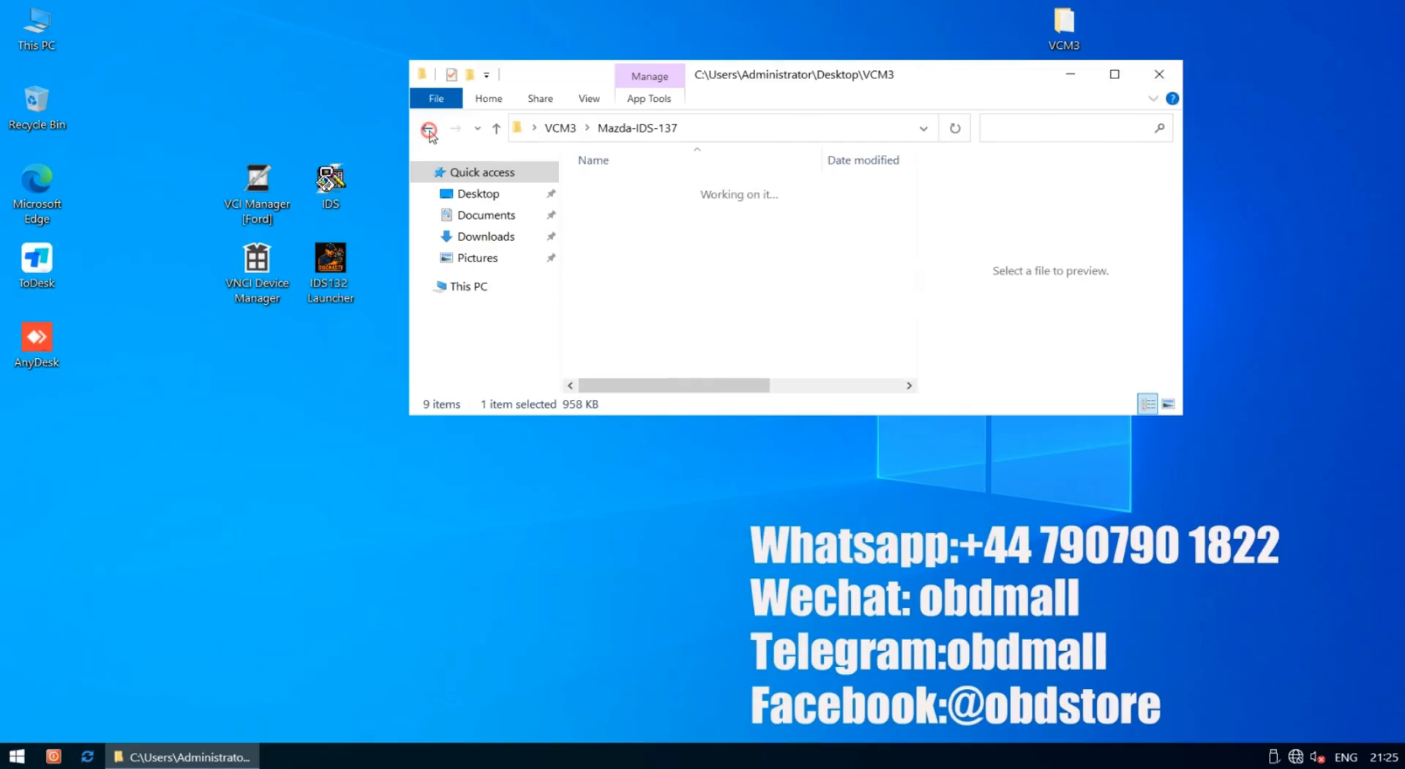
pyautogui.doubleClick(642, 189)
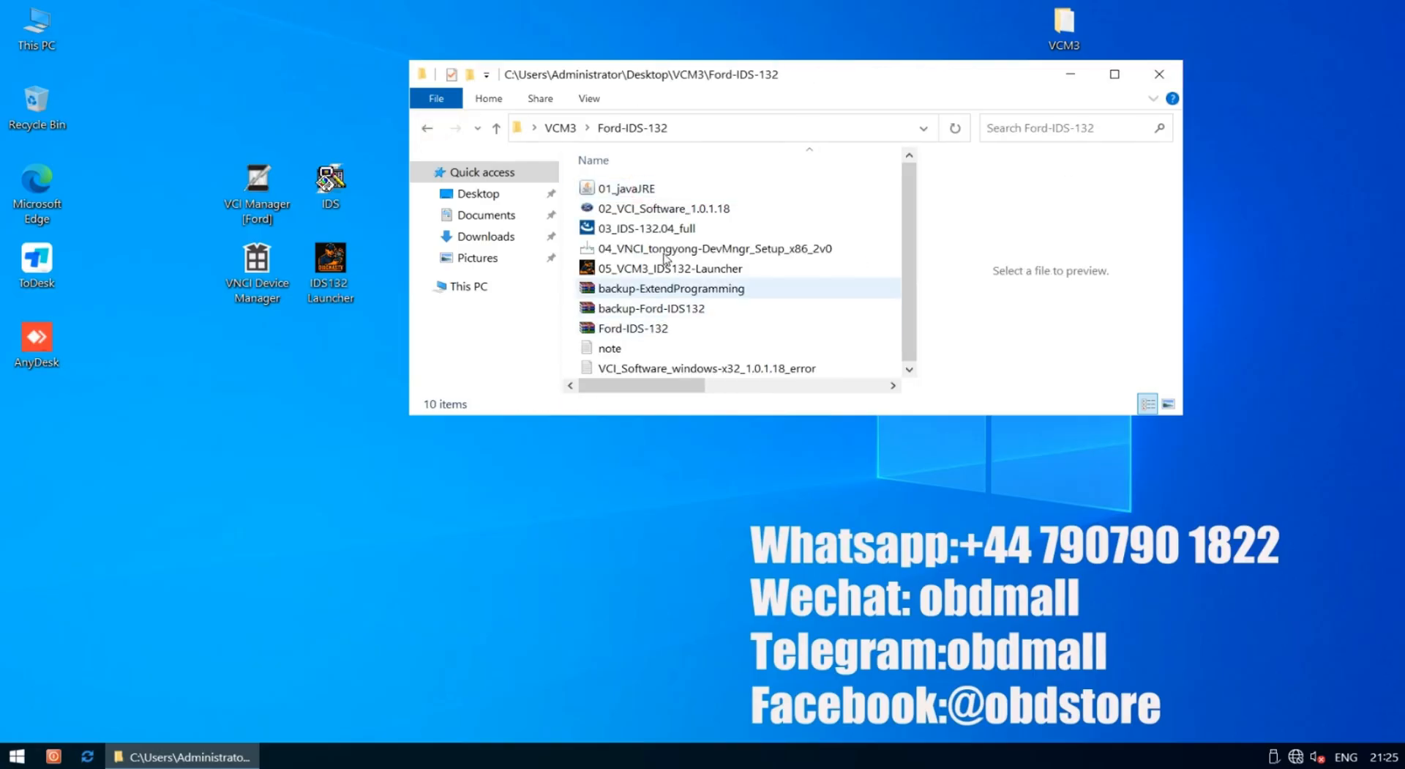
pyautogui.click(622, 191)
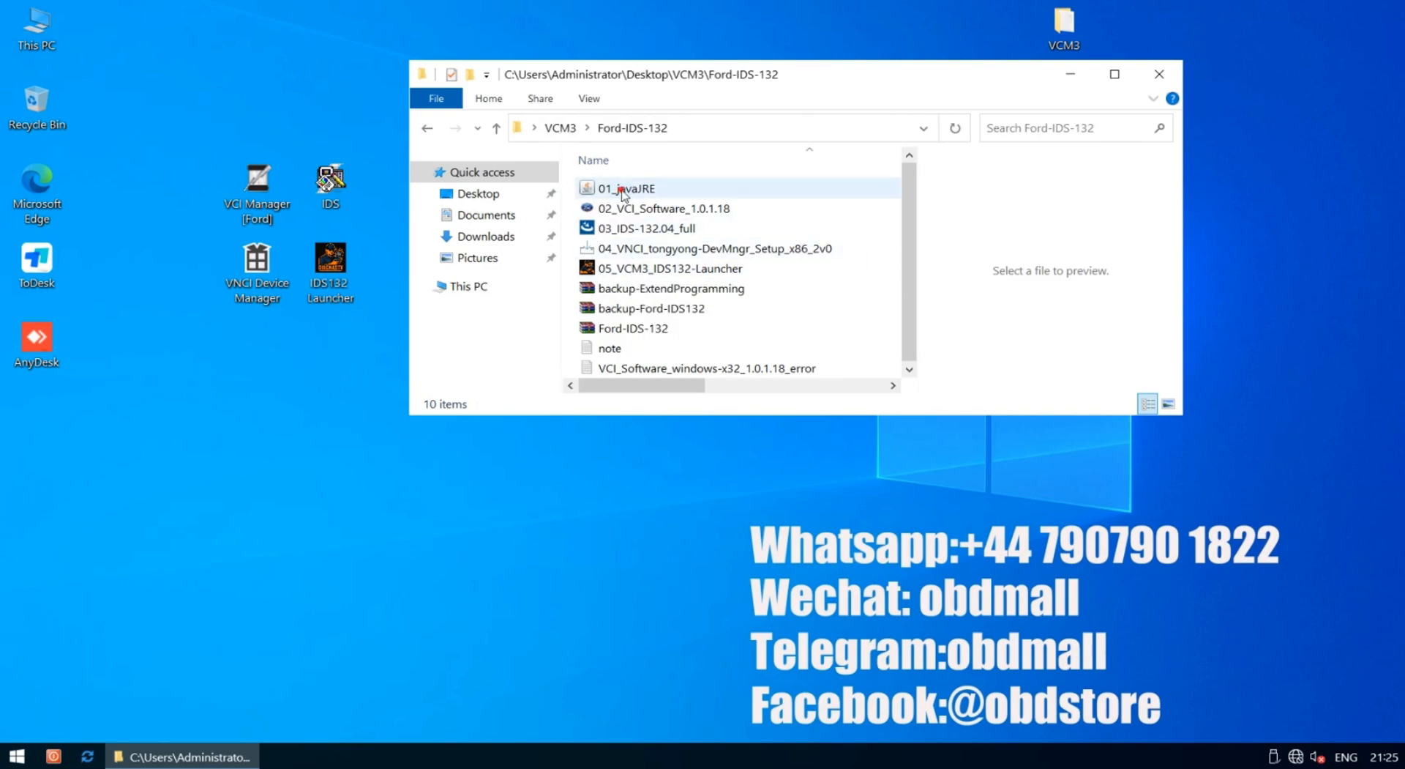
pyautogui.click(618, 249)
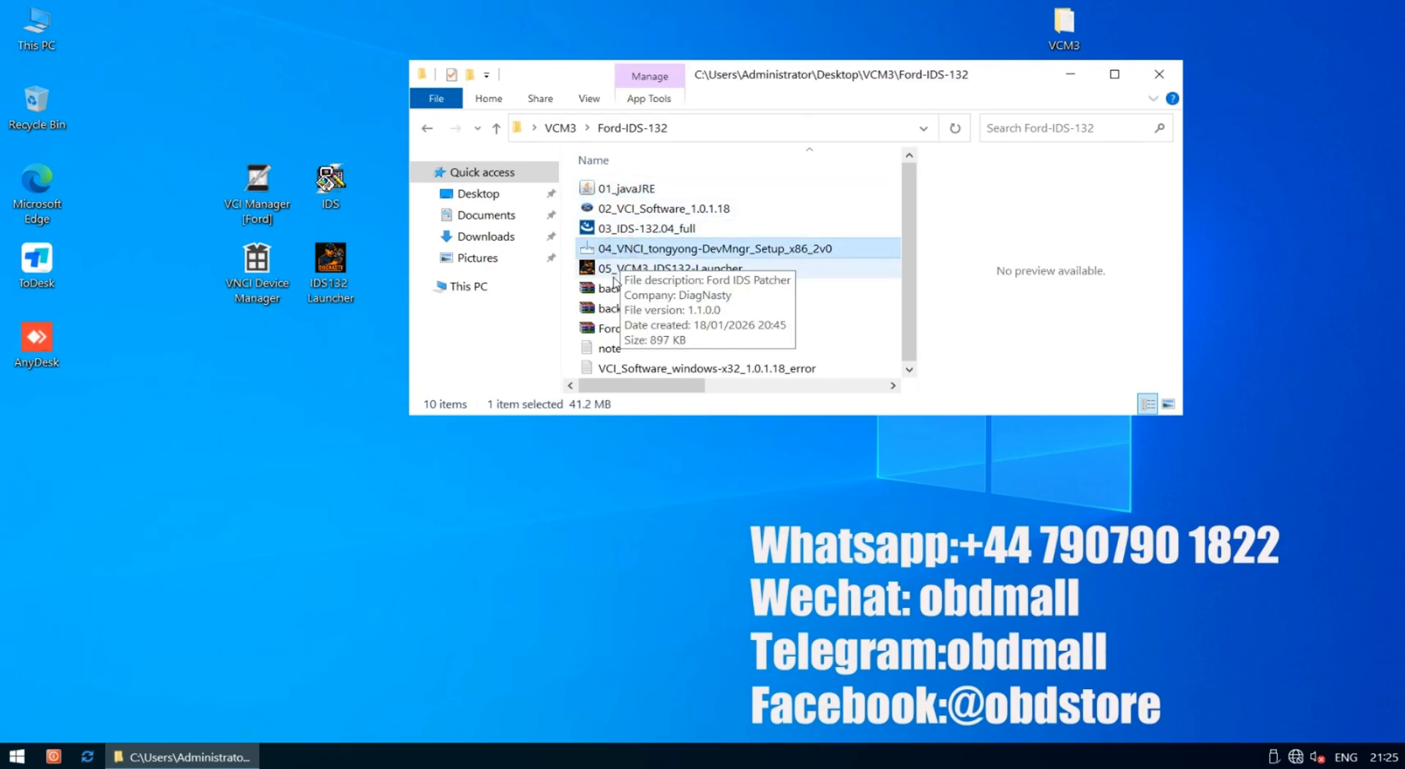
# Read the English launcher instructions in the note, then close Notepad and the Ford-IDS-132 folder
pyautogui.click(614, 349)
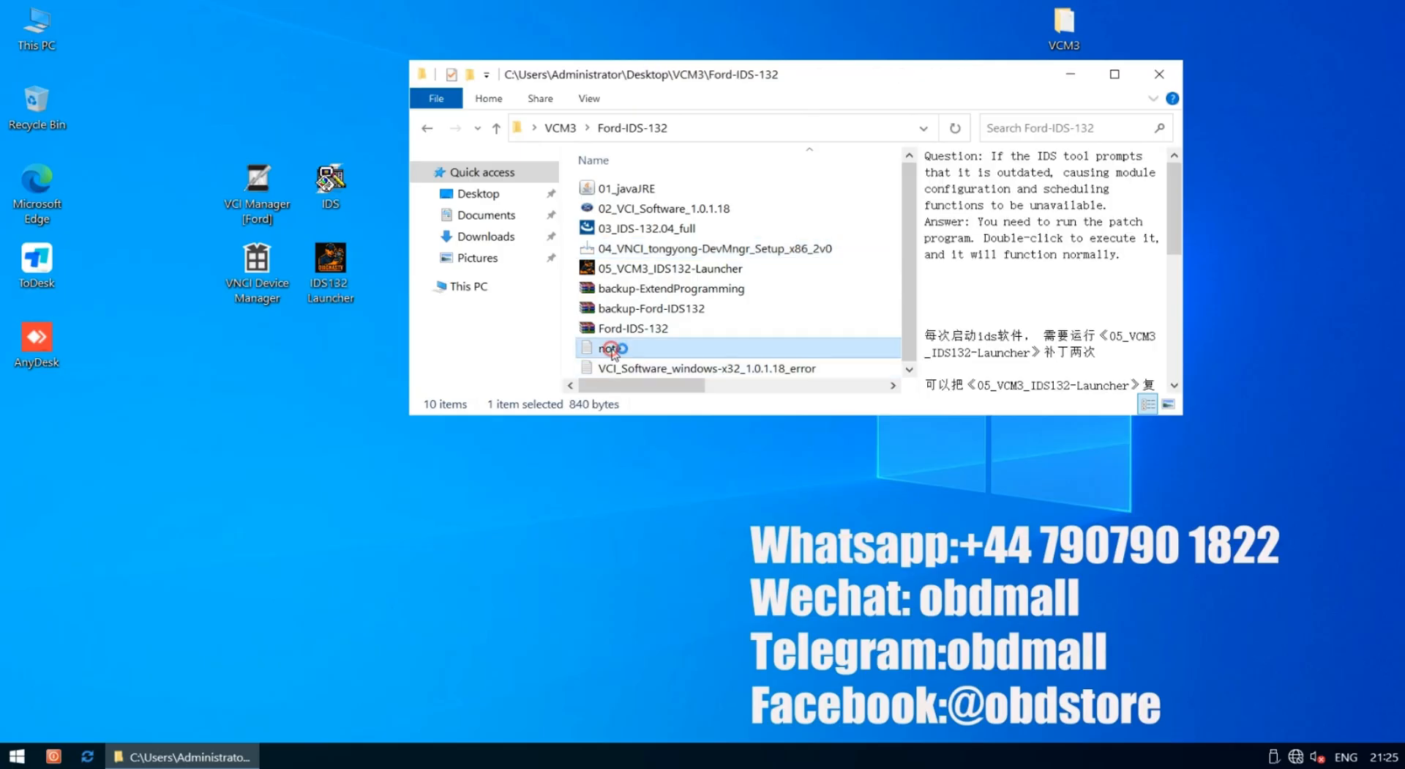
pyautogui.scroll(-2, 341, 331)
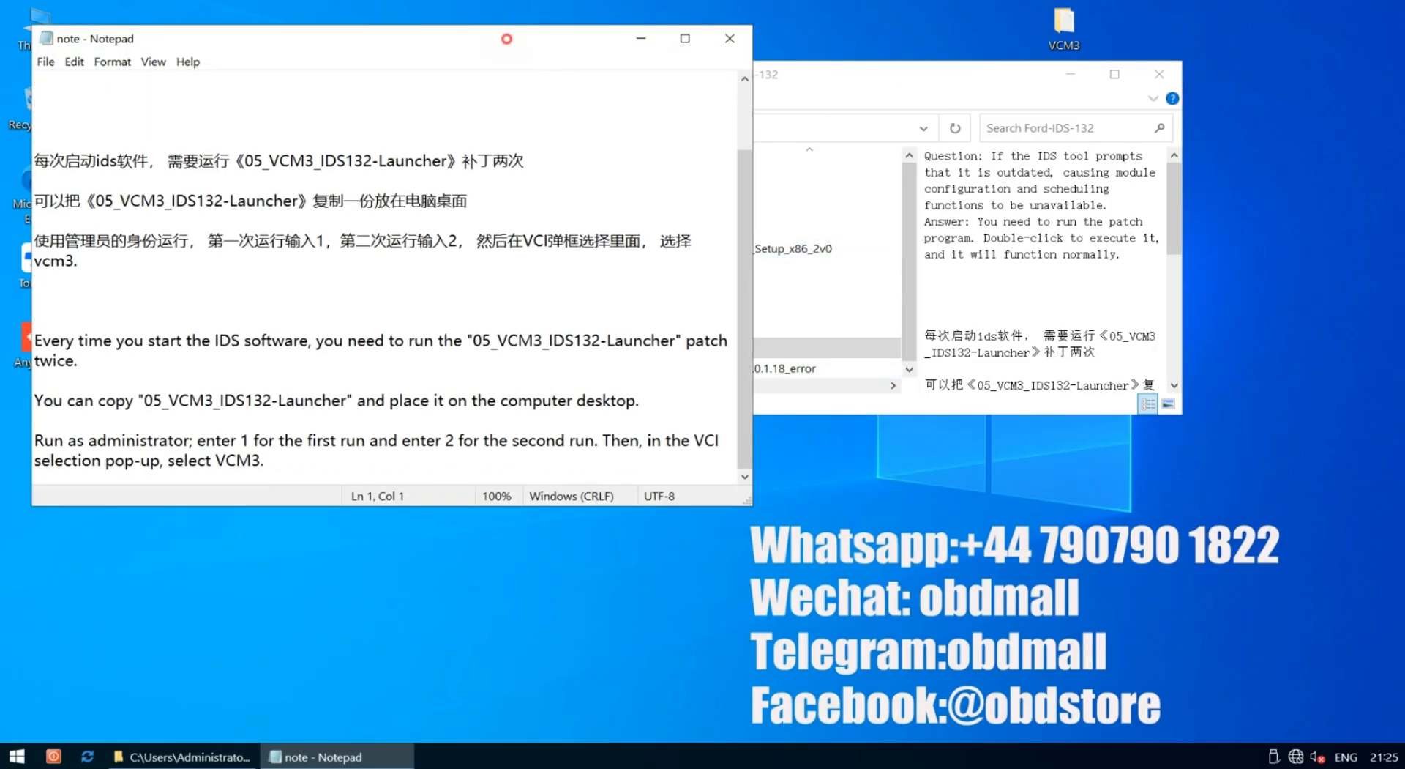
pyautogui.moveTo(507, 38); pyautogui.dragTo(620, 26)
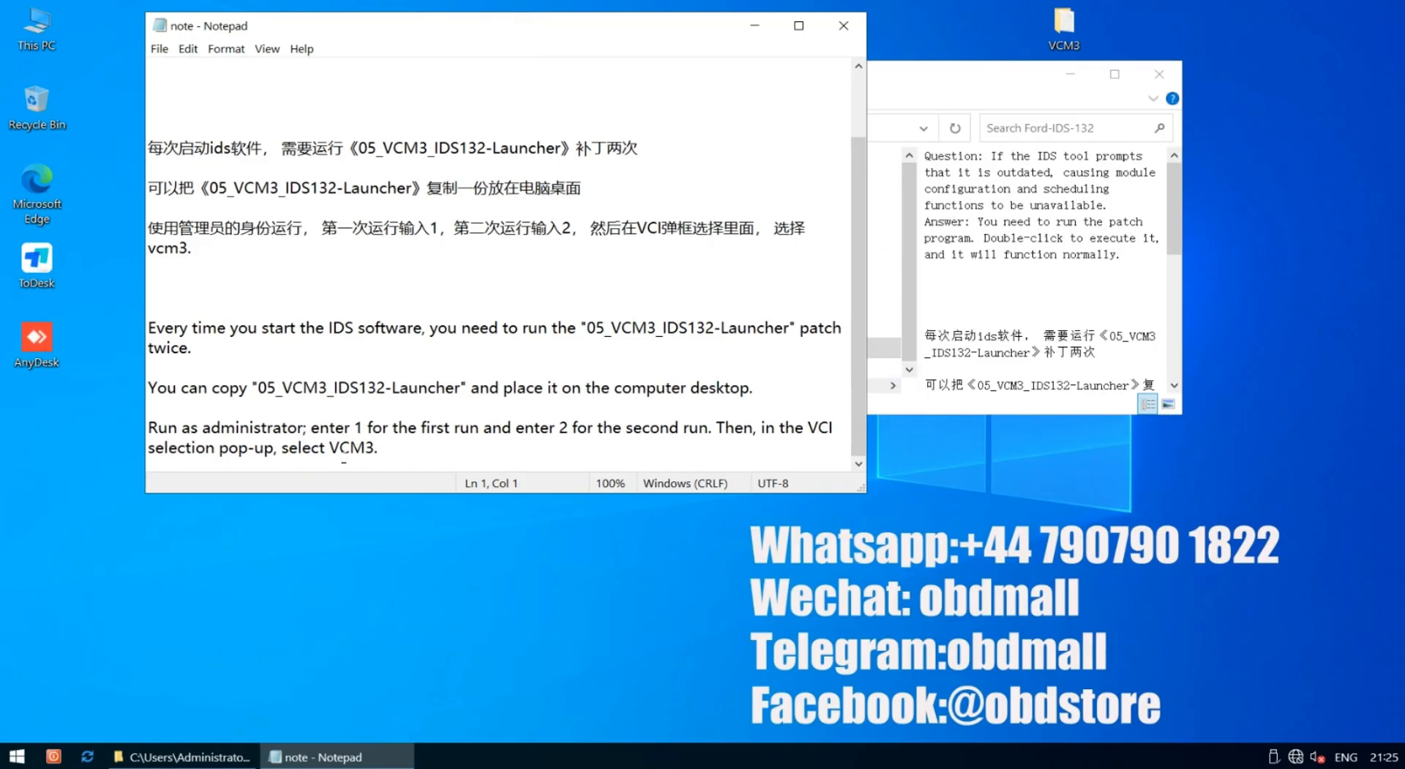
pyautogui.moveTo(399, 446); pyautogui.dragTo(144, 333)
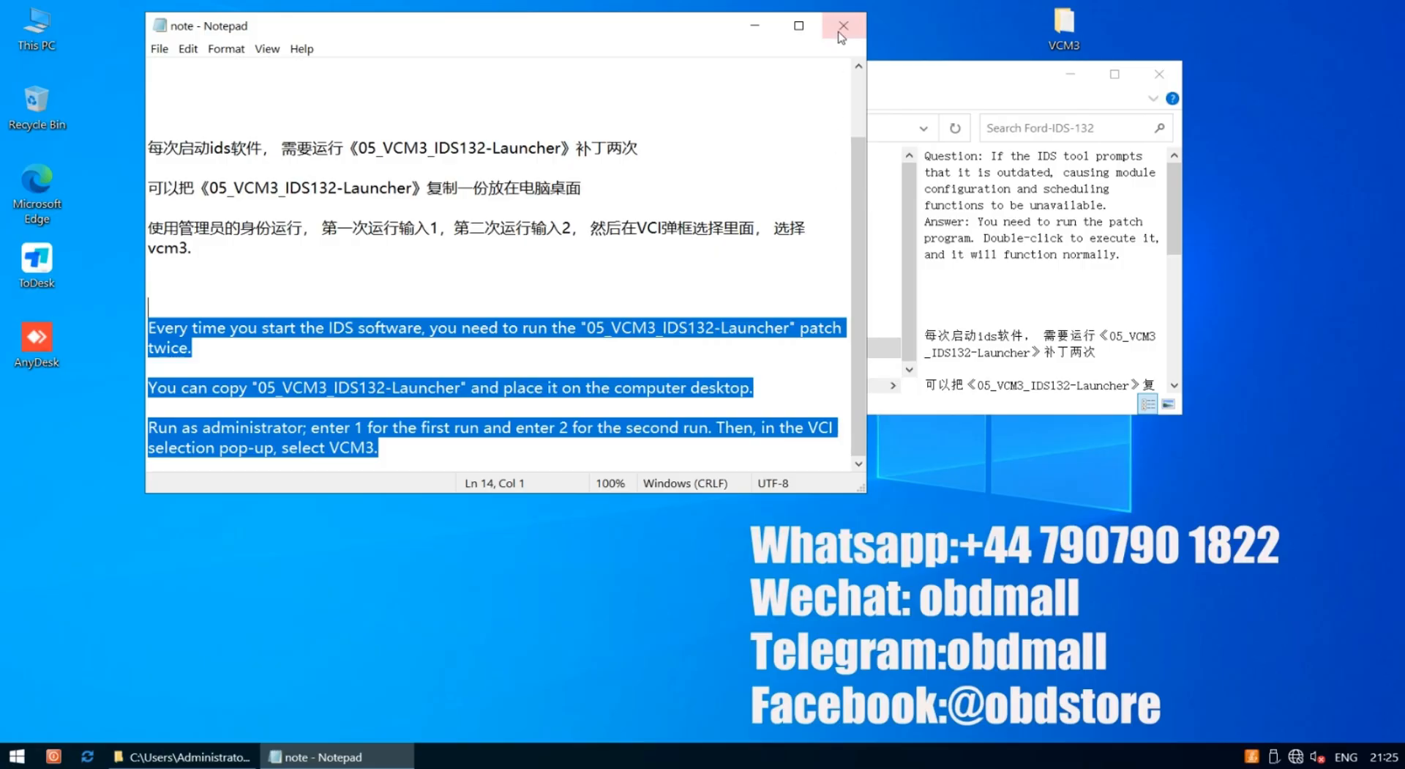
pyautogui.scroll(2, 737, 218)
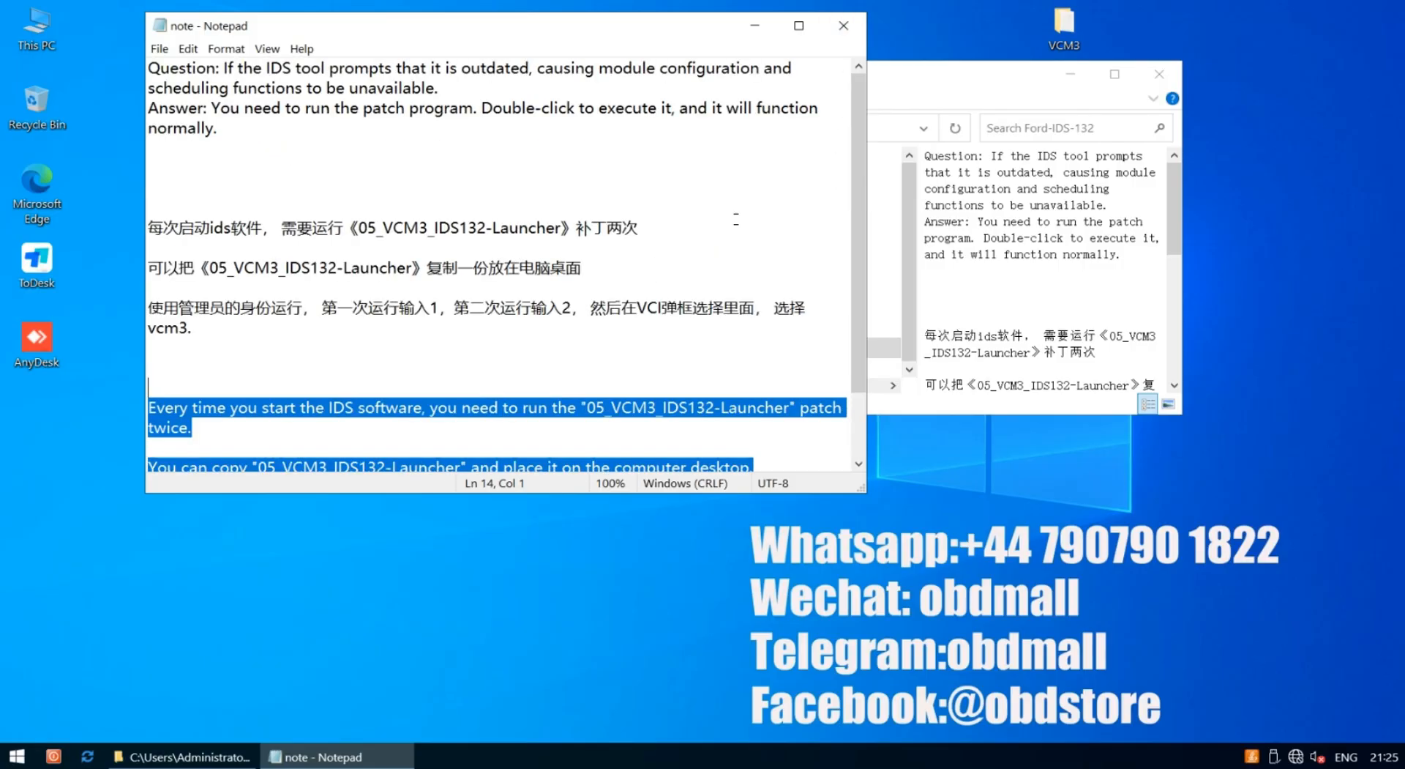
pyautogui.click(847, 27)
pyautogui.click(1159, 73)
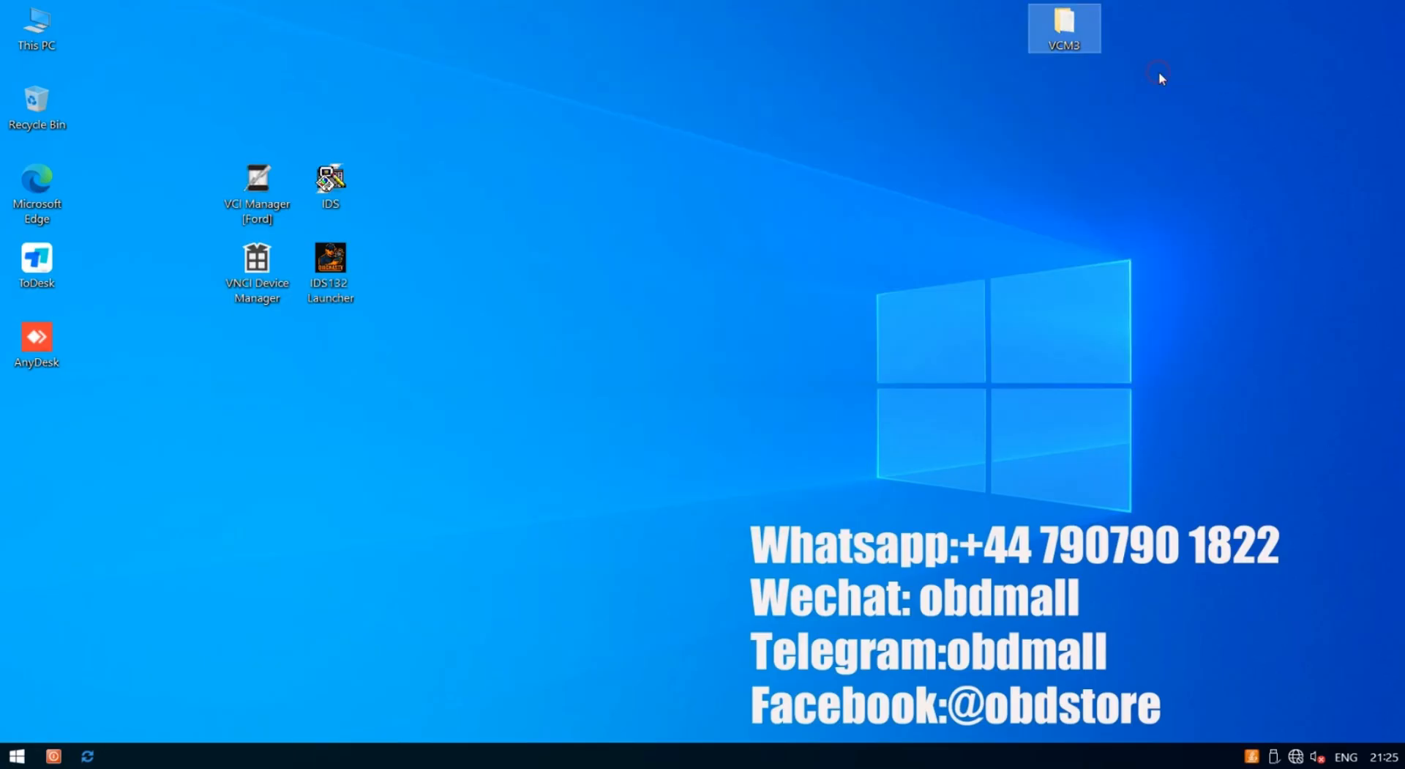